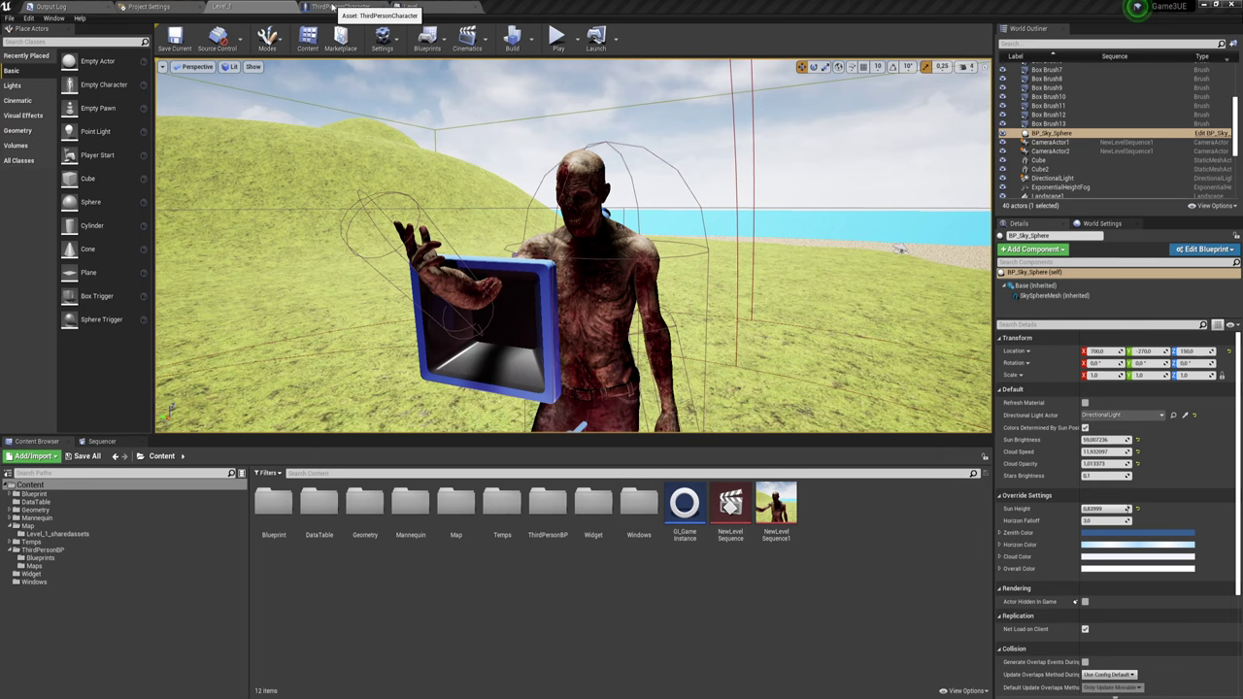
Step: Bring up the ThirdPersonCharacter Blueprint's Event Graph with its movement and jump input nodes
click(335, 7)
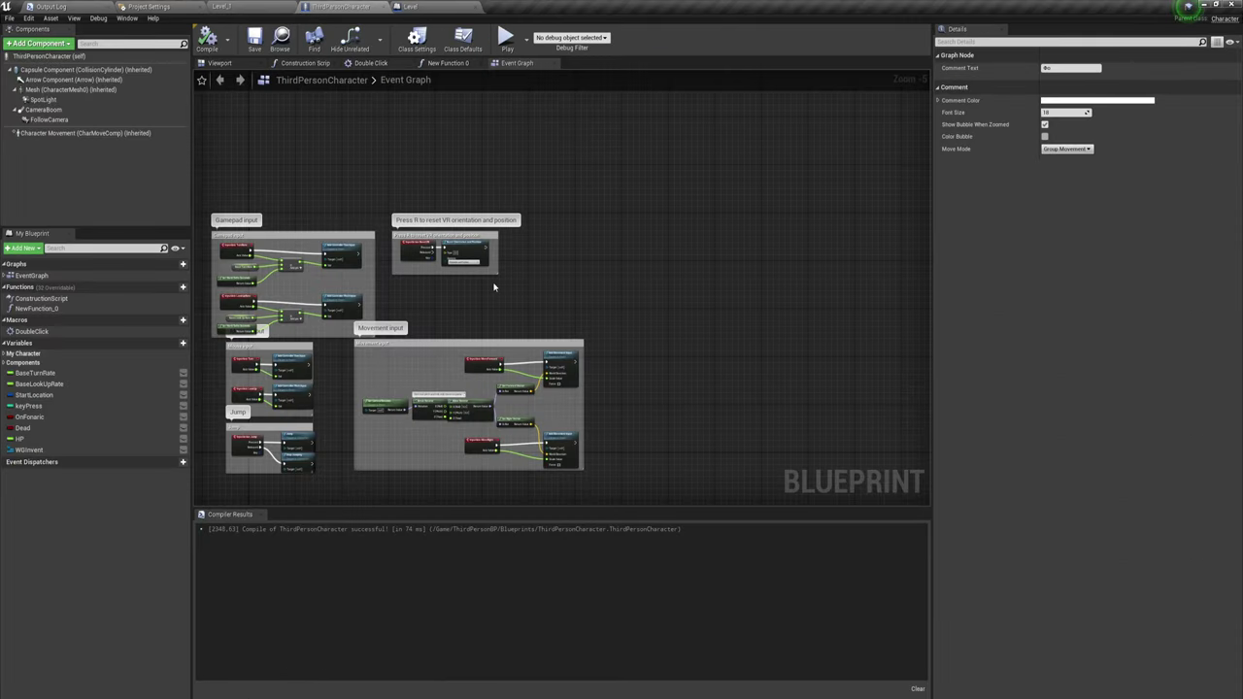
Step: Add a B keyboard input event node to the ThirdPersonCharacter graph
scroll(494, 286, up, 2)
scroll(476, 291, up, 2)
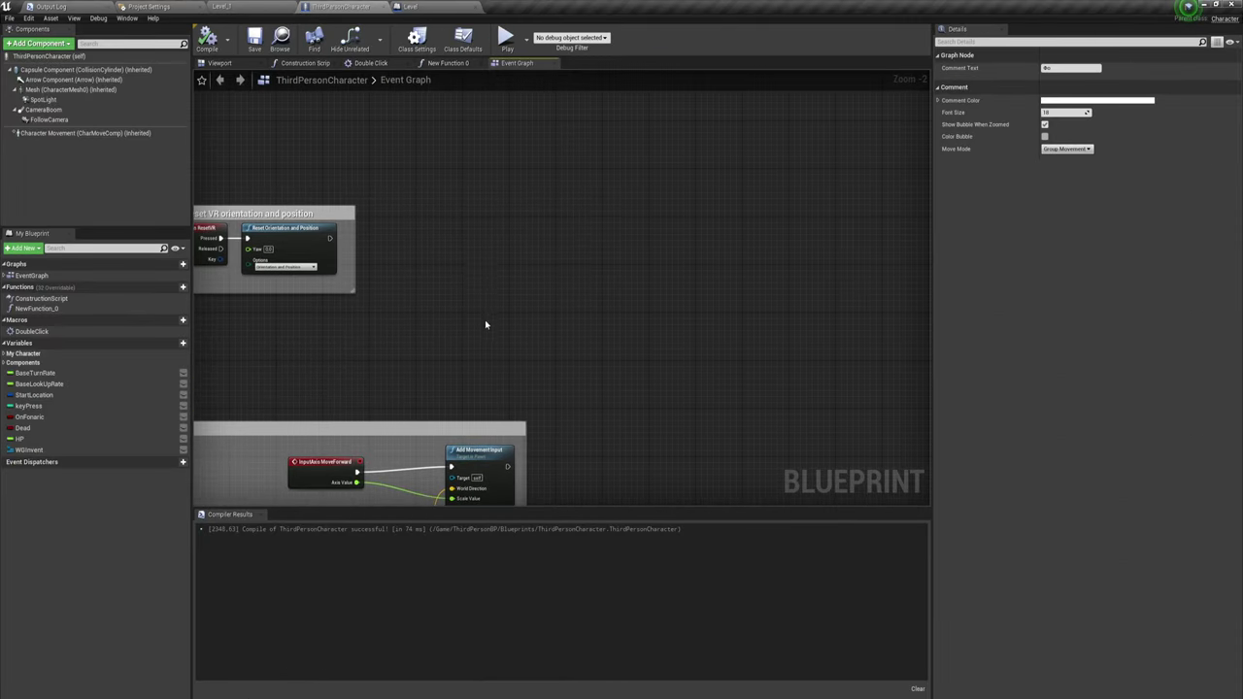
right_click(485, 322)
text(v)
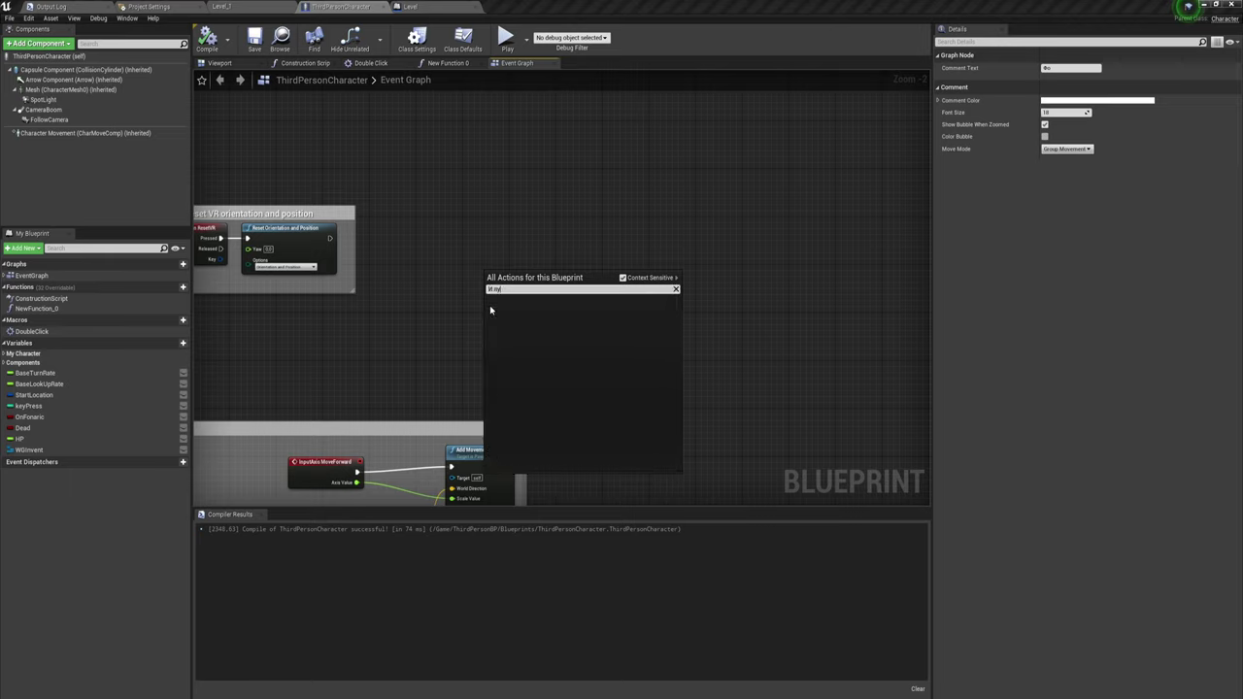
key(BackSpace)
key(BackSpace)
key(BackSpace)
text(B)
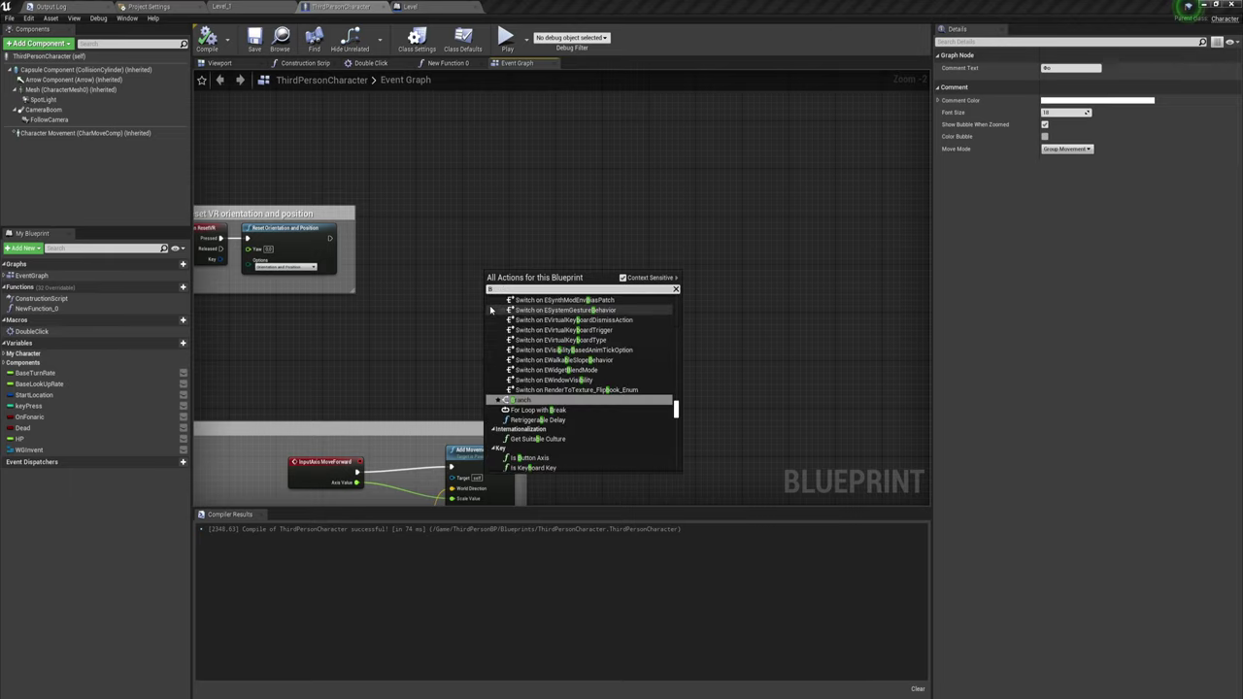
text( key)
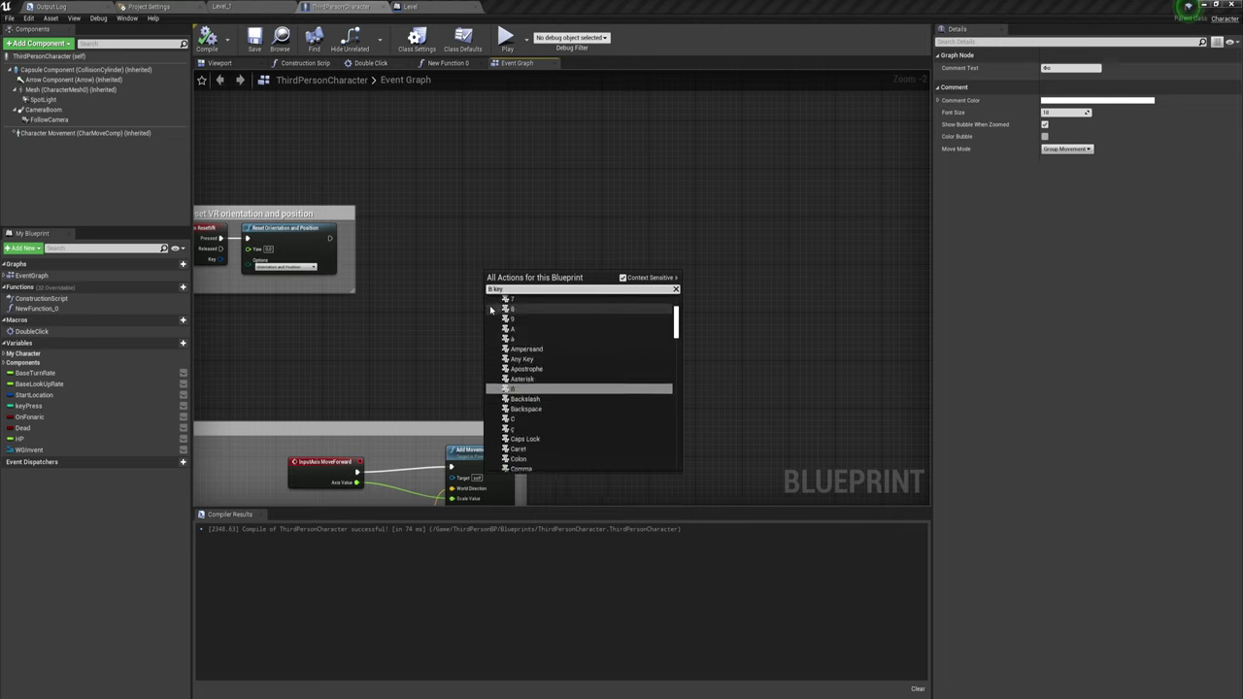
click(500, 388)
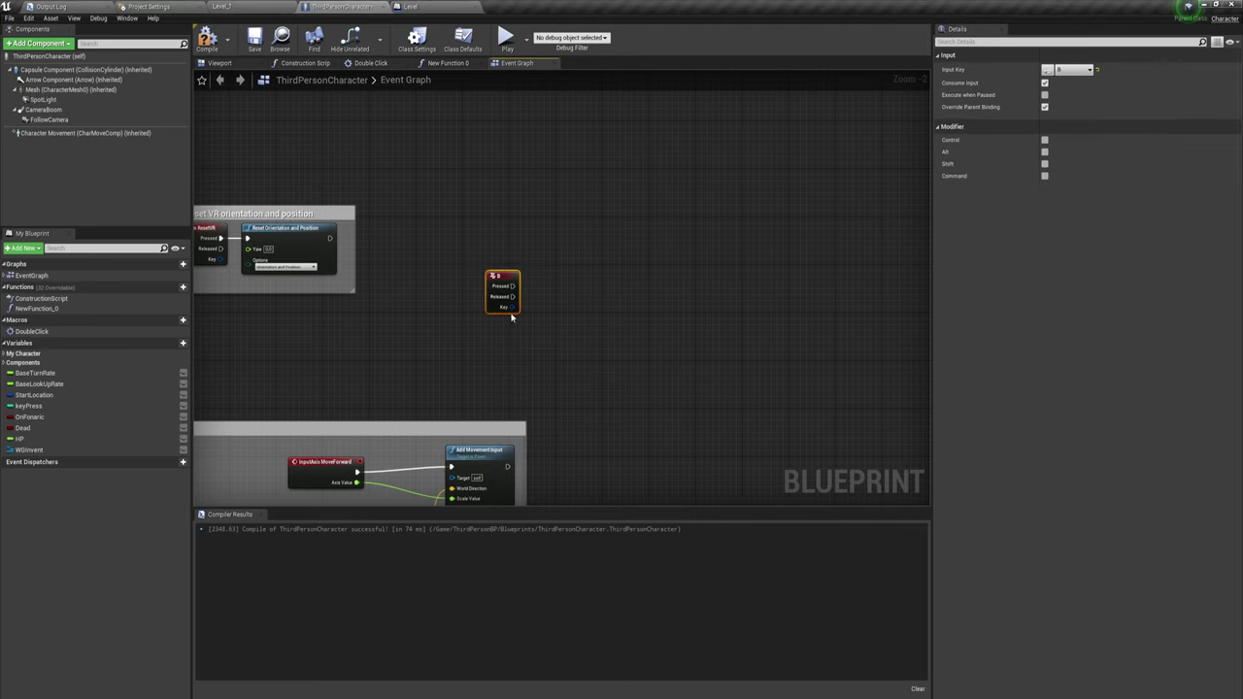
drag(503, 275, 590, 238)
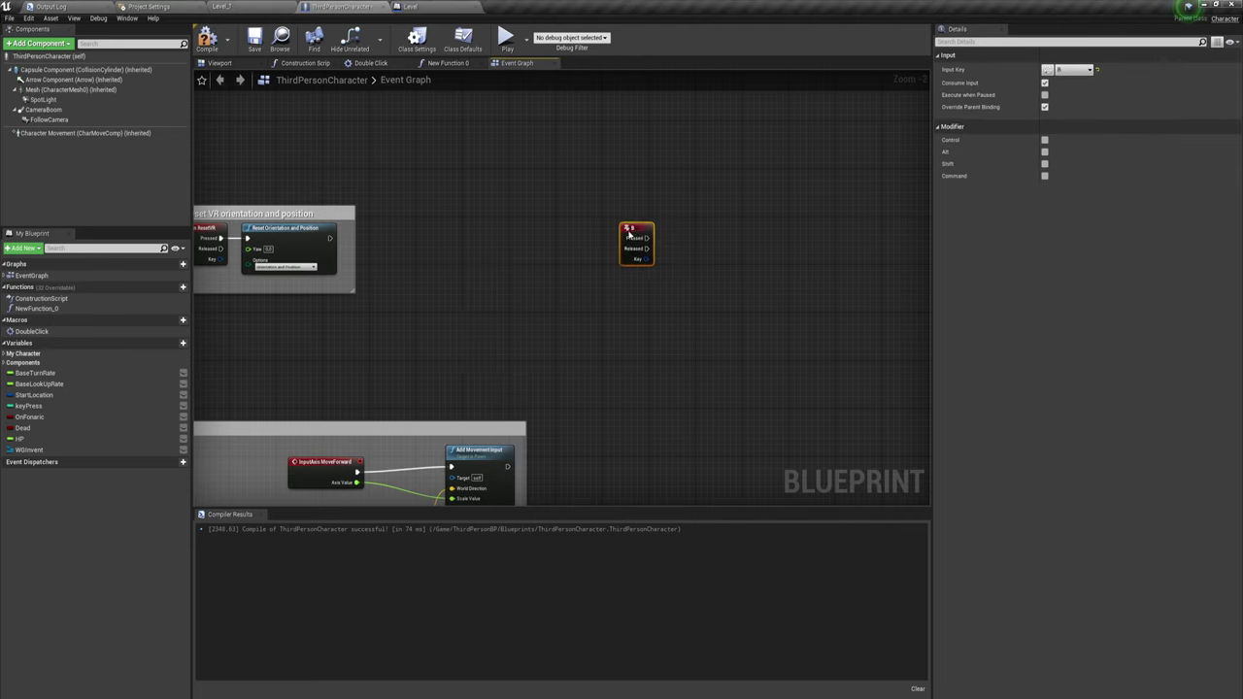
Step: Compile the ThirdPersonCharacter Blueprint and return to the Level_1 view's Blueprints menu
click(206, 39)
click(236, 7)
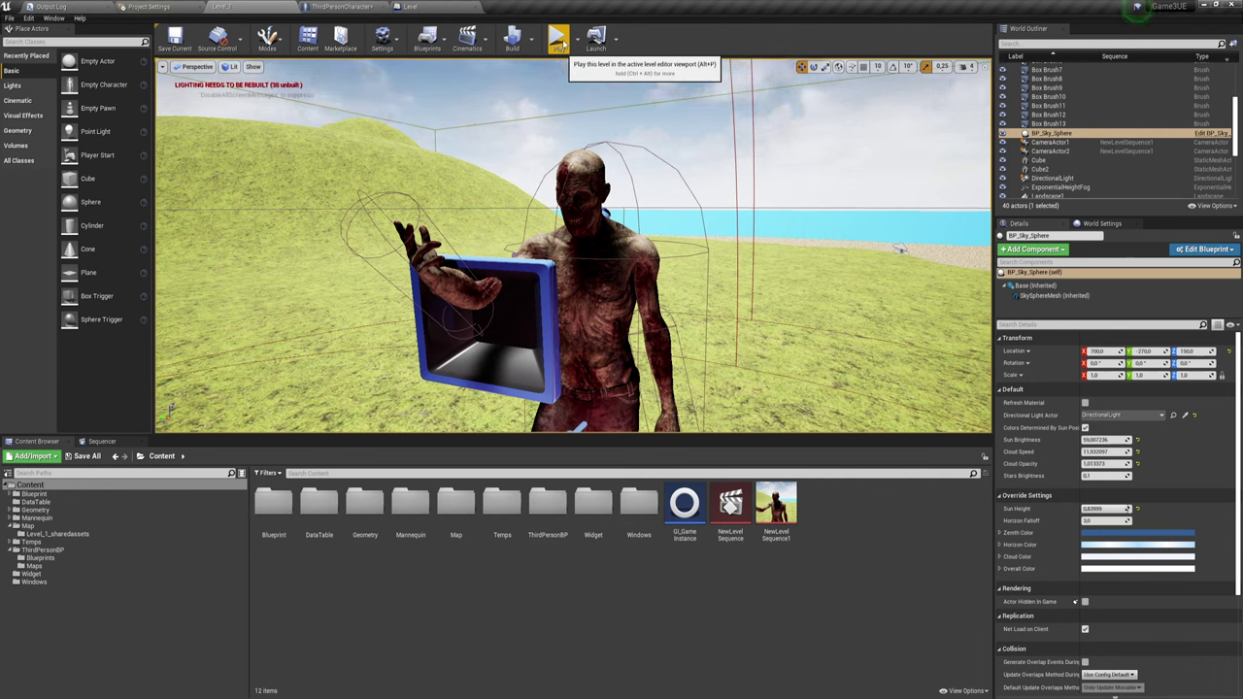
click(427, 41)
Step: Open the Level Blueprint and rearrange the four sequence nodes, placing NewLevelSequence1 beside Play
click(516, 149)
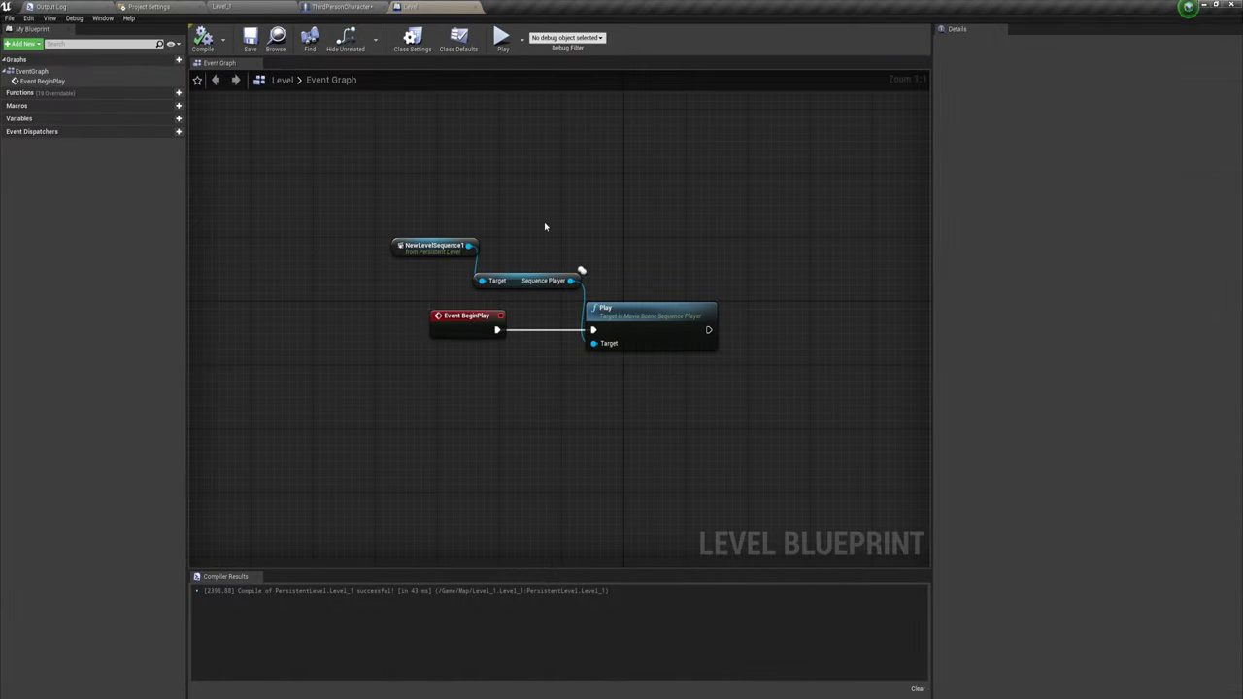
drag(382, 213, 660, 381)
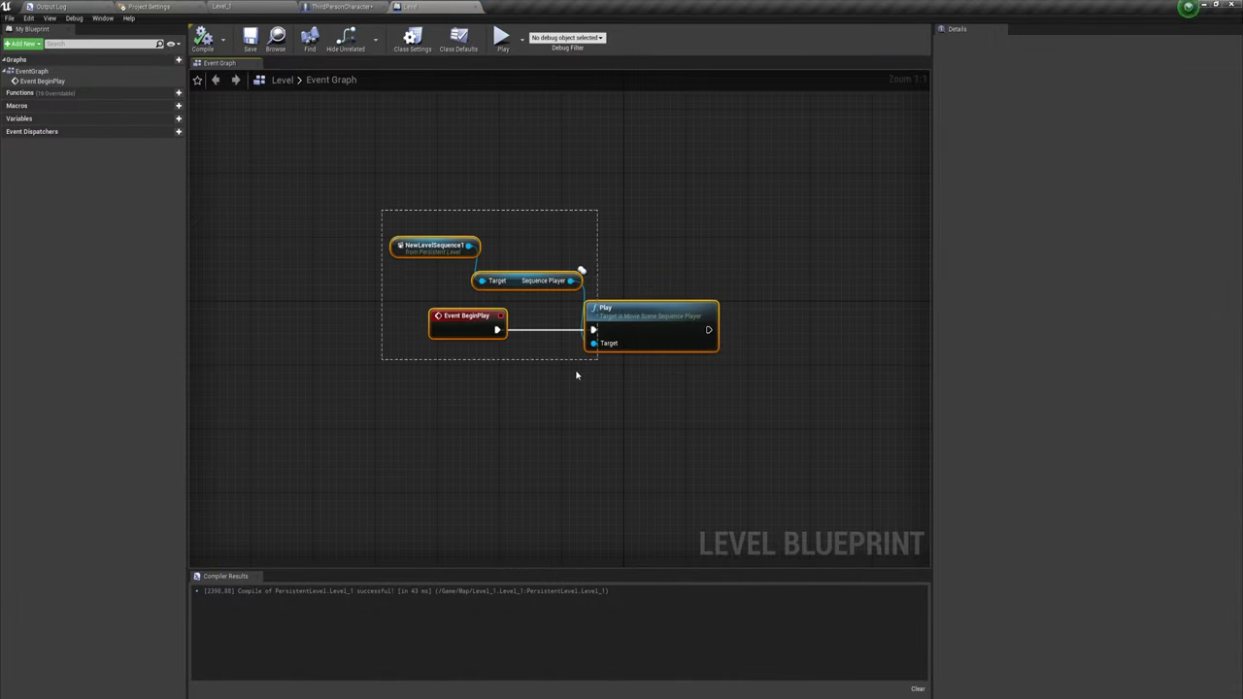
click(475, 377)
drag(452, 377, 662, 180)
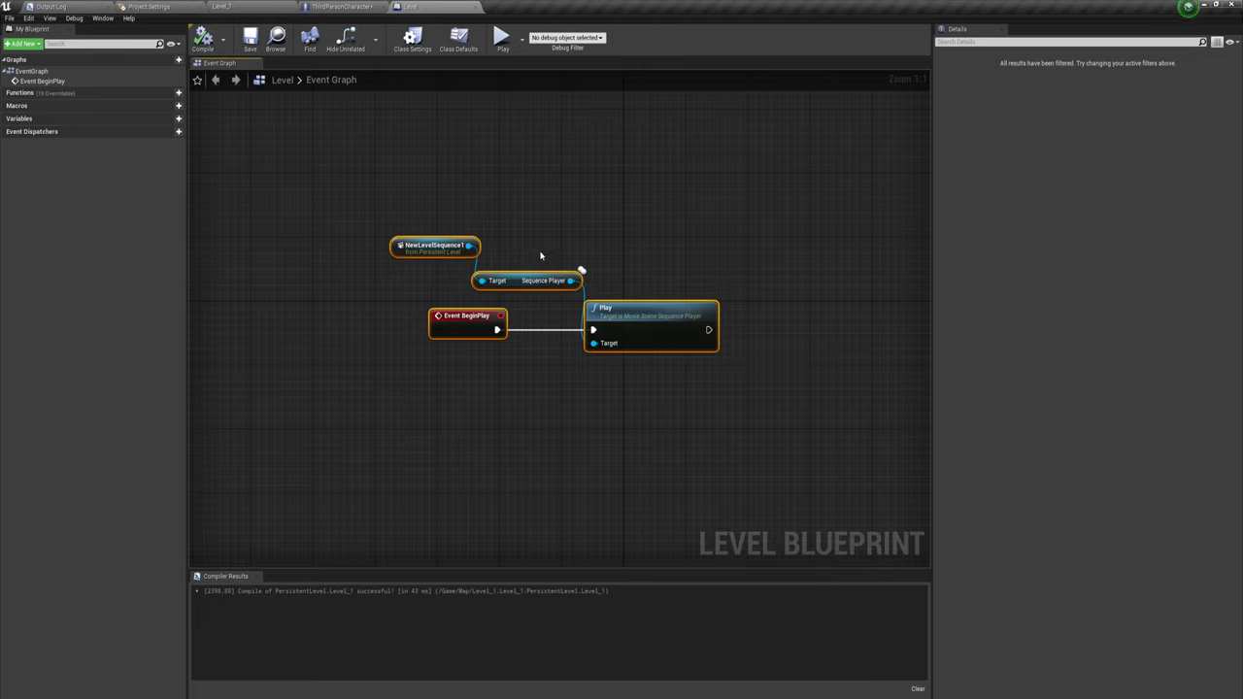
mouse_move(514, 273)
mouse_down()
mouse_move(456, 271)
mouse_move(616, 276)
mouse_up()
click(501, 269)
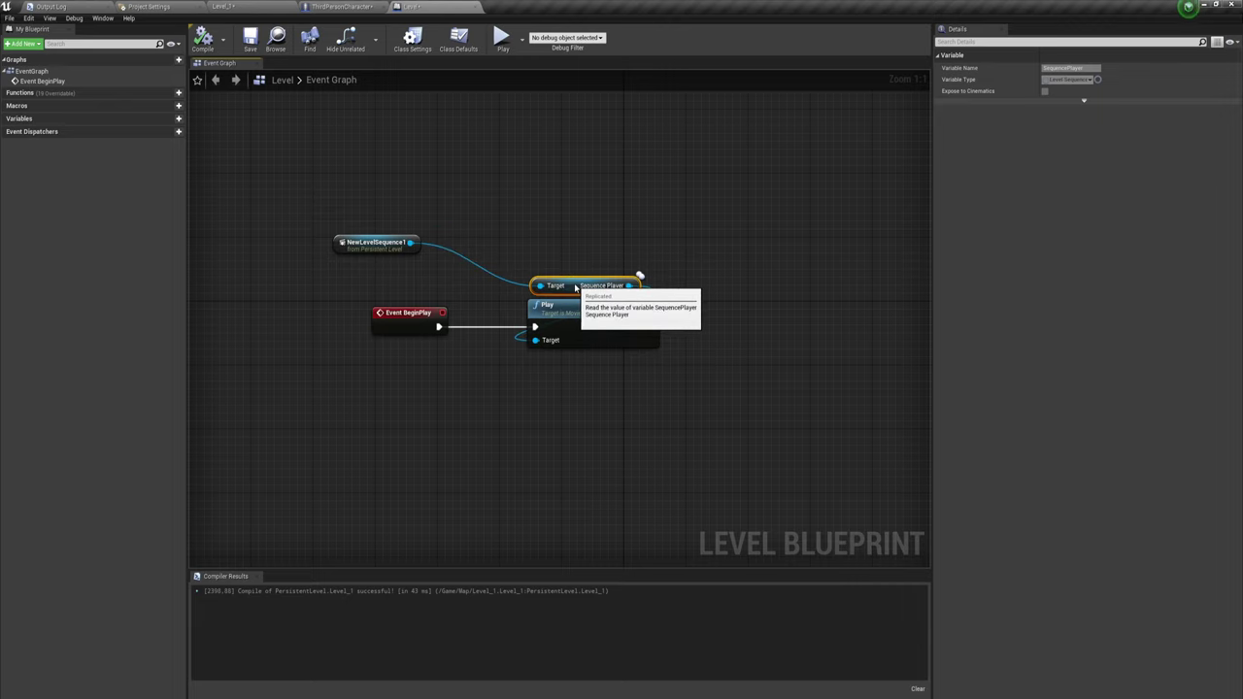
drag(371, 241, 575, 259)
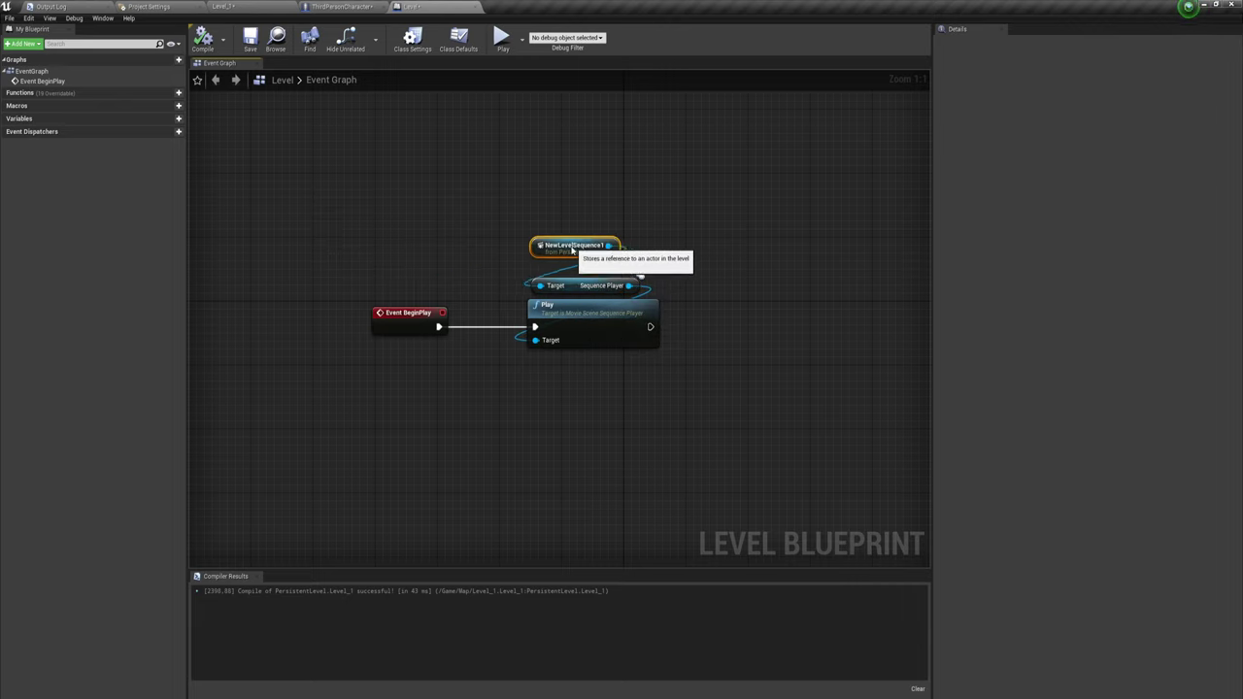
click(477, 347)
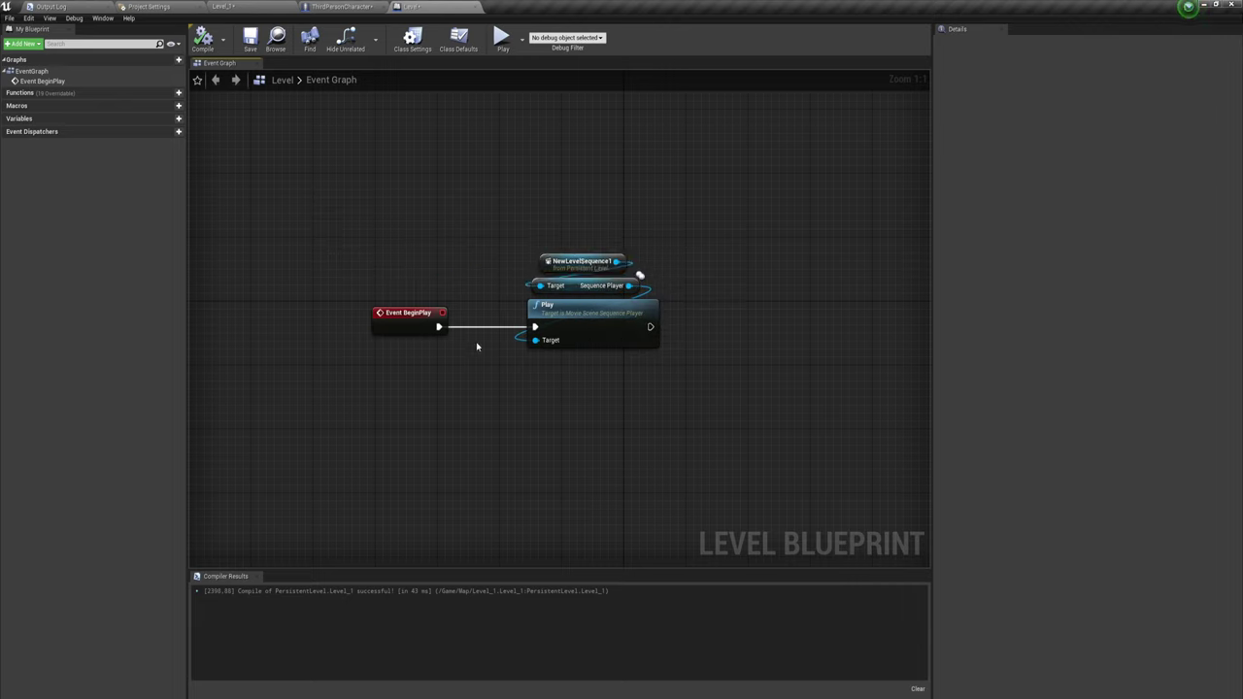
Step: Break the Event BeginPlay wire to the Play node and recompile the Level Blueprint
alt+click(477, 331)
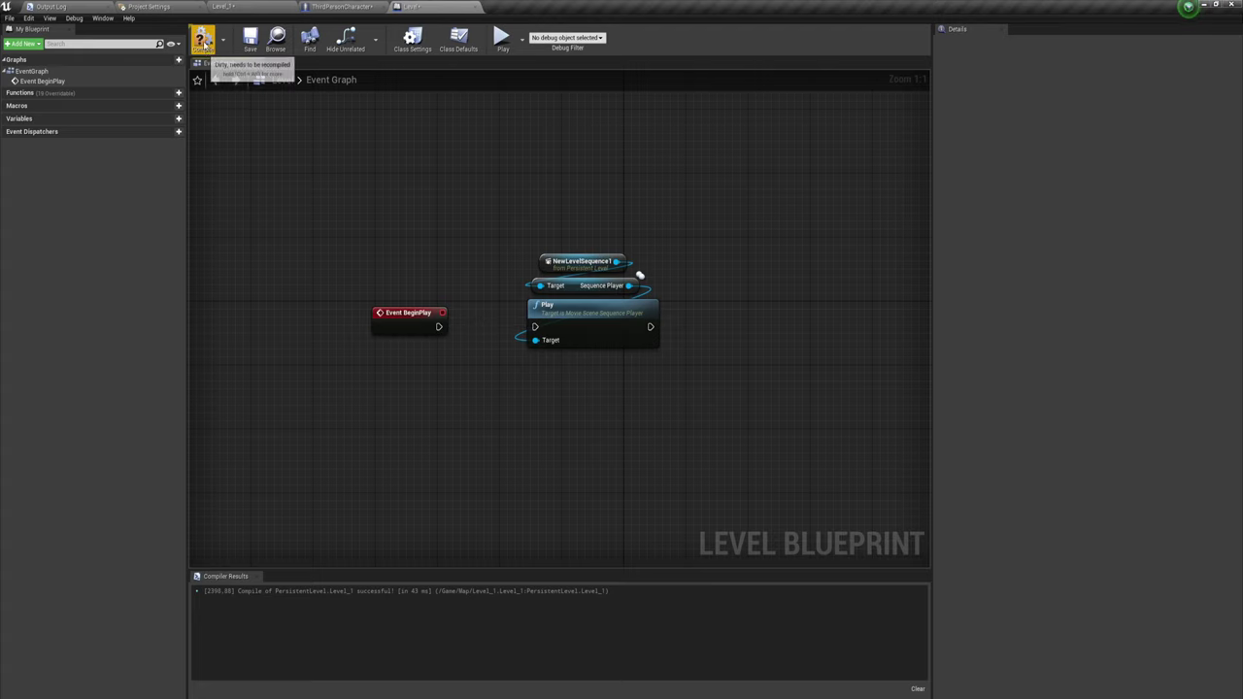
click(203, 39)
click(347, 10)
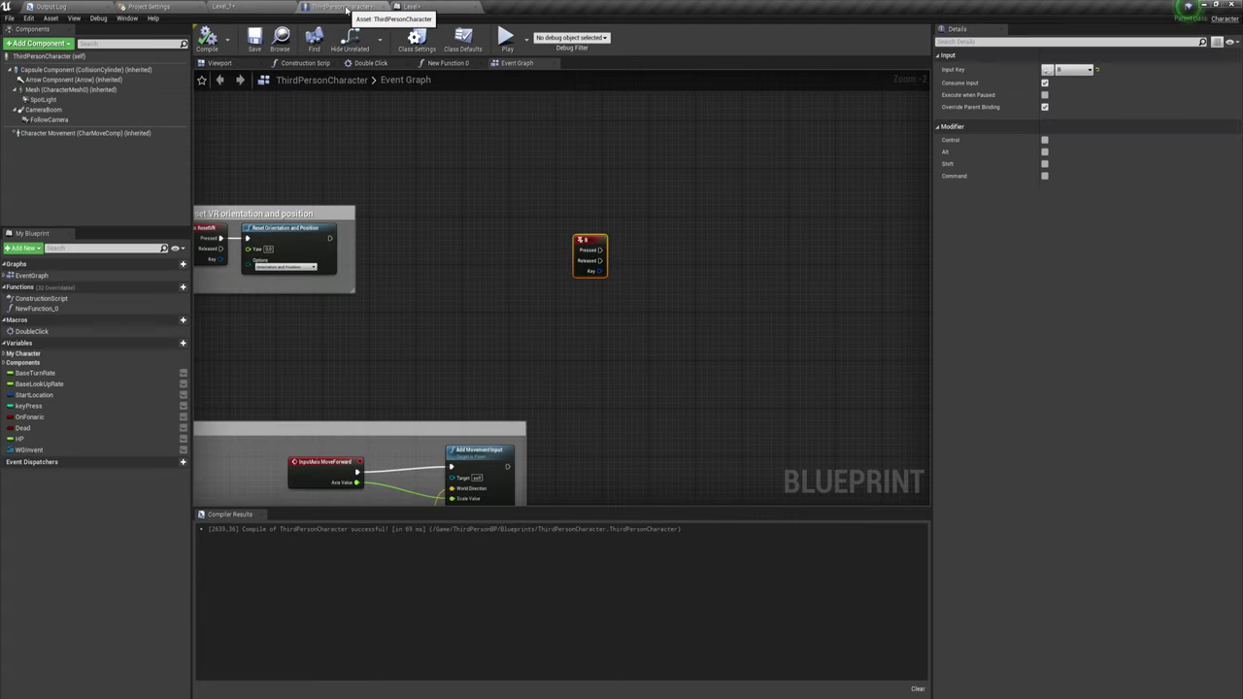
scroll(643, 282, up, 1)
scroll(643, 282, up, 1)
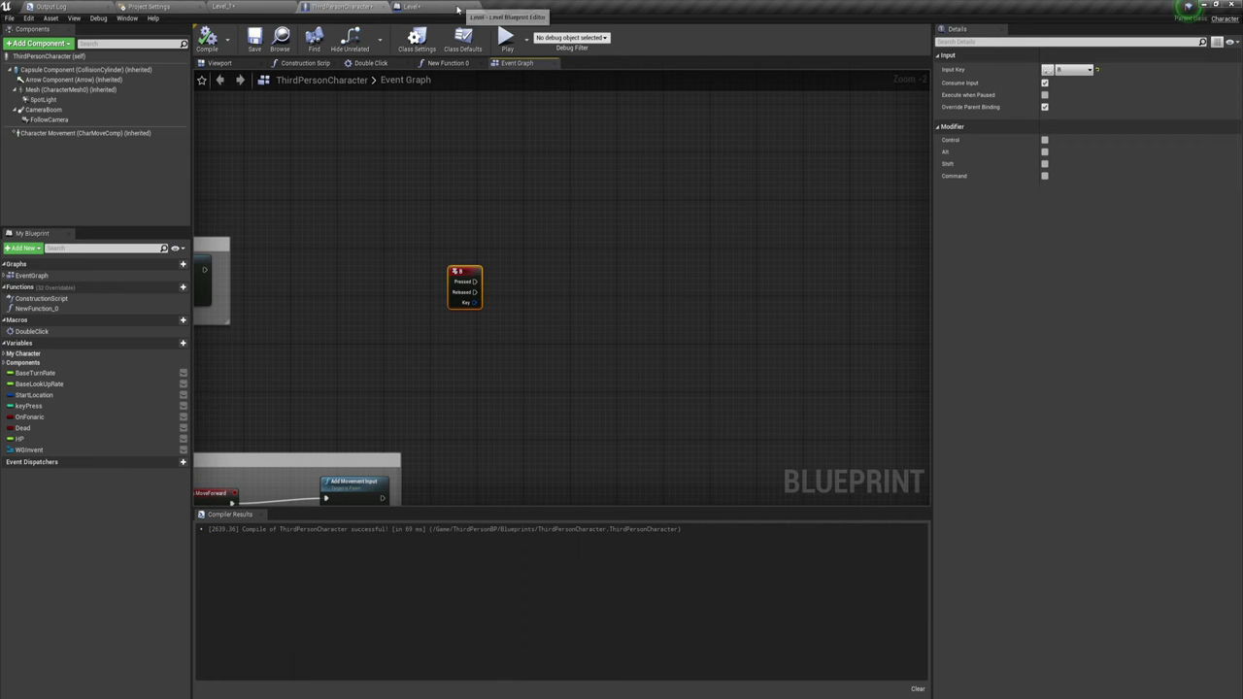
Step: Select NewLevelSequence1 in the Level Blueprint, then go back to the ThirdPersonCharacter graph
click(412, 7)
mouse_move(506, 209)
mouse_down()
mouse_move(660, 280)
mouse_move(695, 273)
mouse_up()
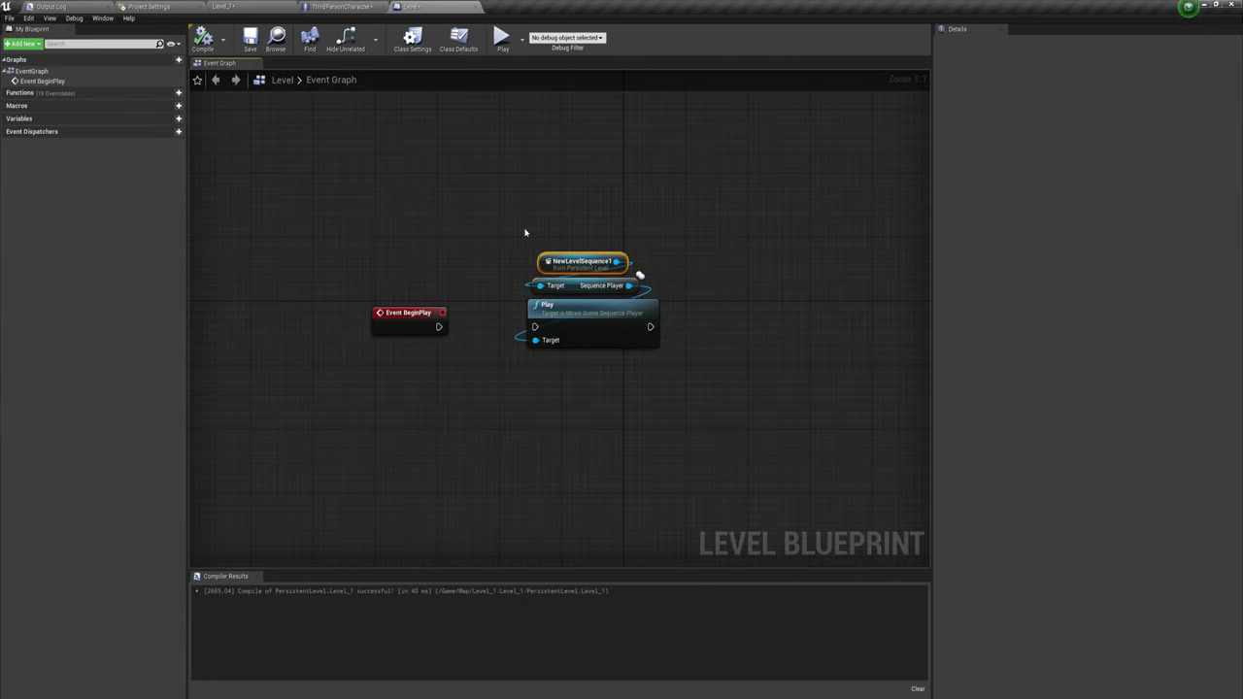
drag(511, 231, 670, 276)
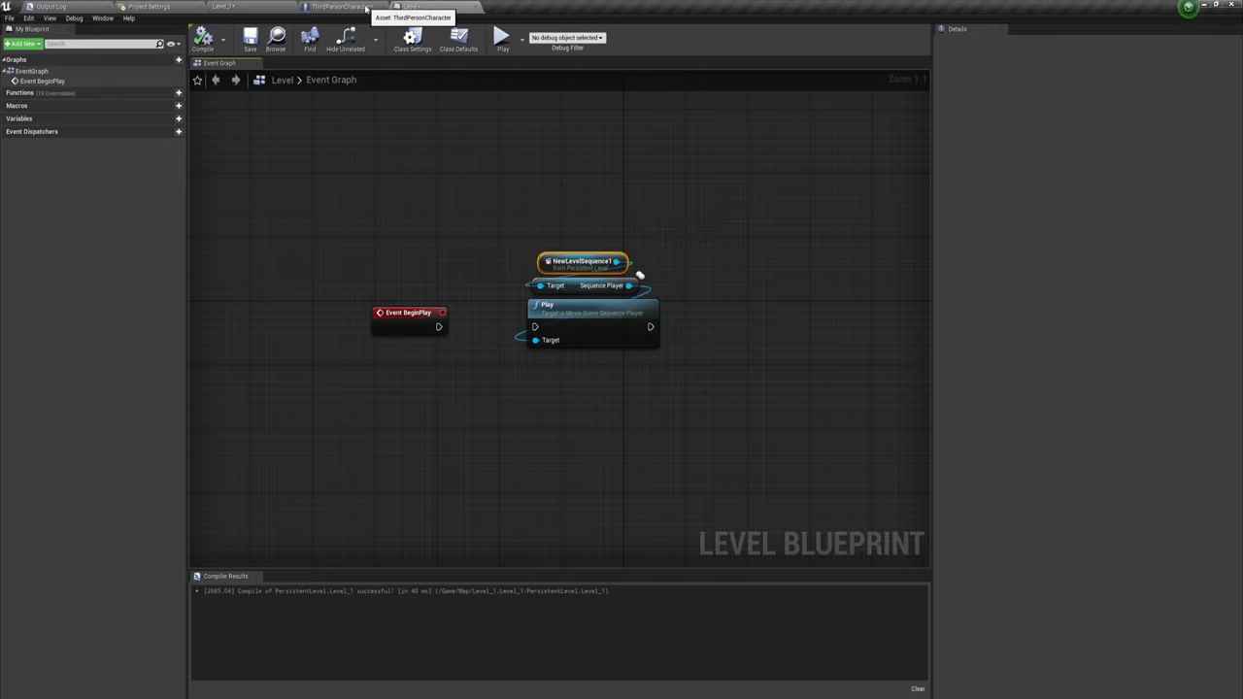
click(367, 8)
scroll(531, 357, up, 3)
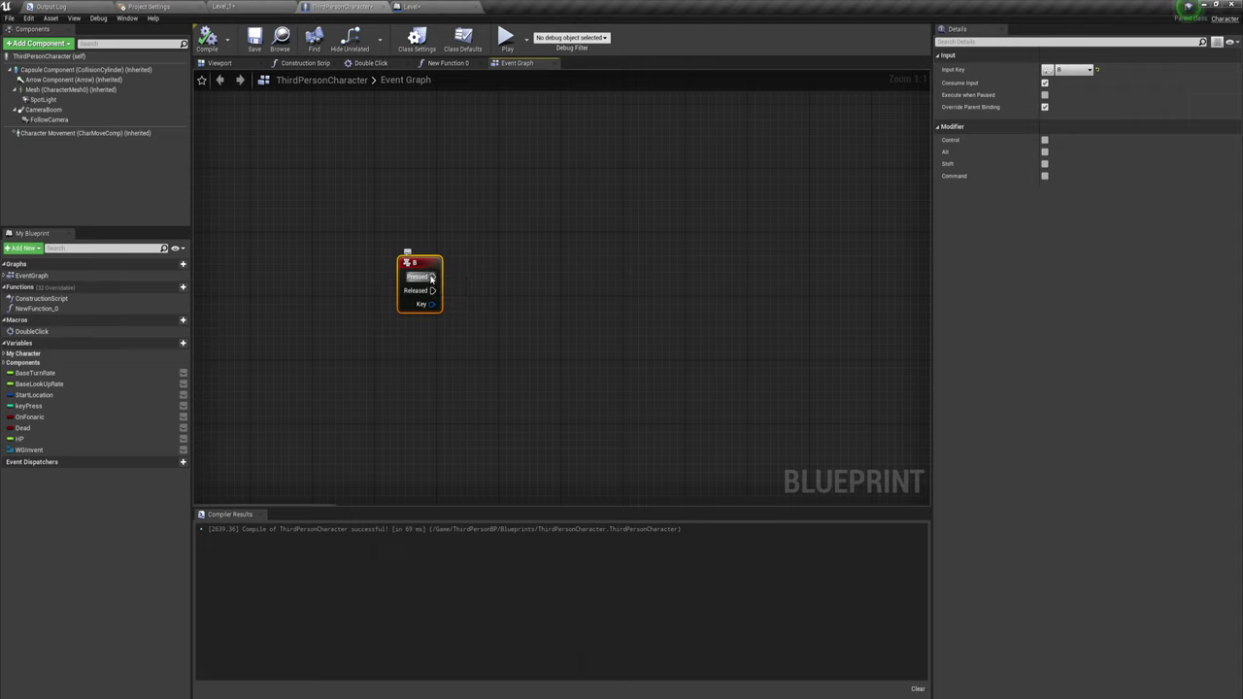
Step: Add a Create Level Sequence Player node wired from the B key's Pressed output
drag(432, 276, 575, 260)
click(472, 293)
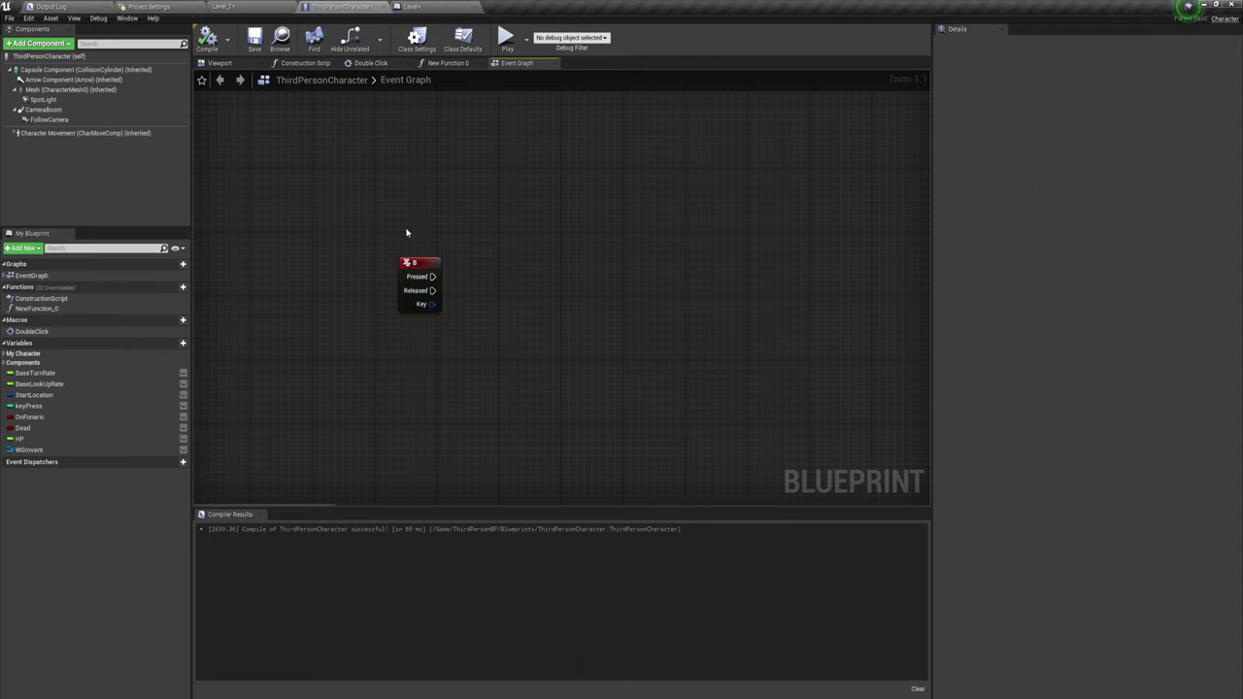
drag(368, 222, 459, 354)
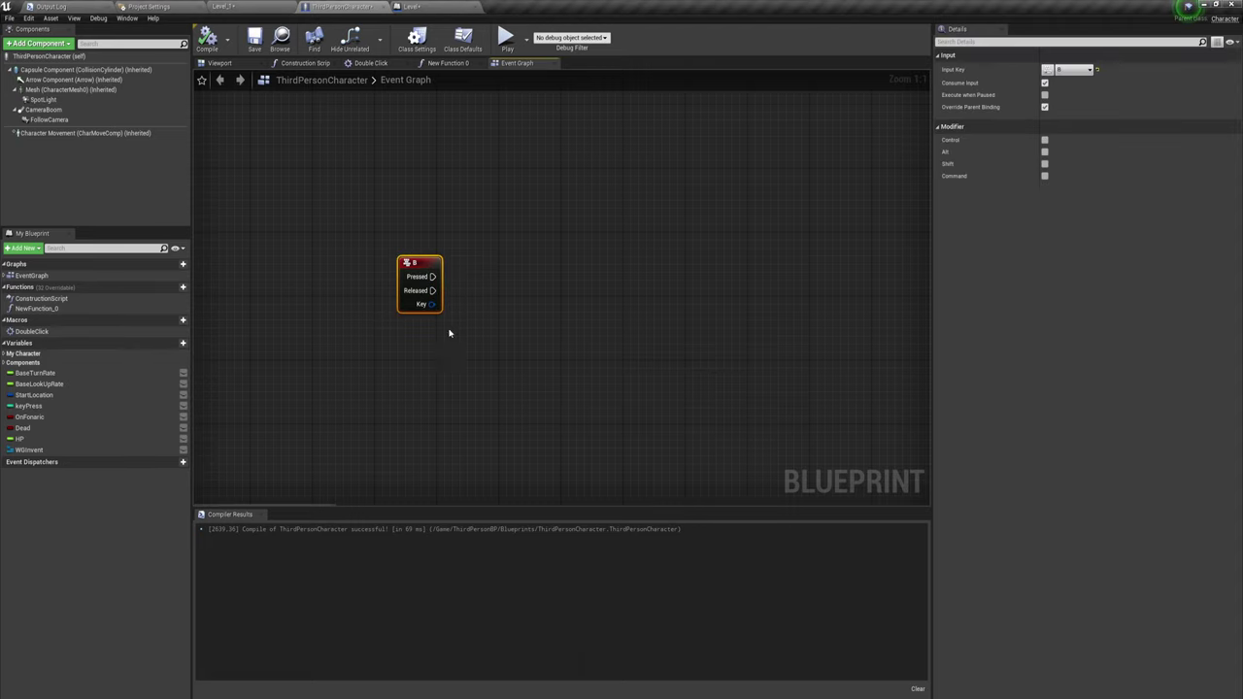
drag(432, 275, 483, 286)
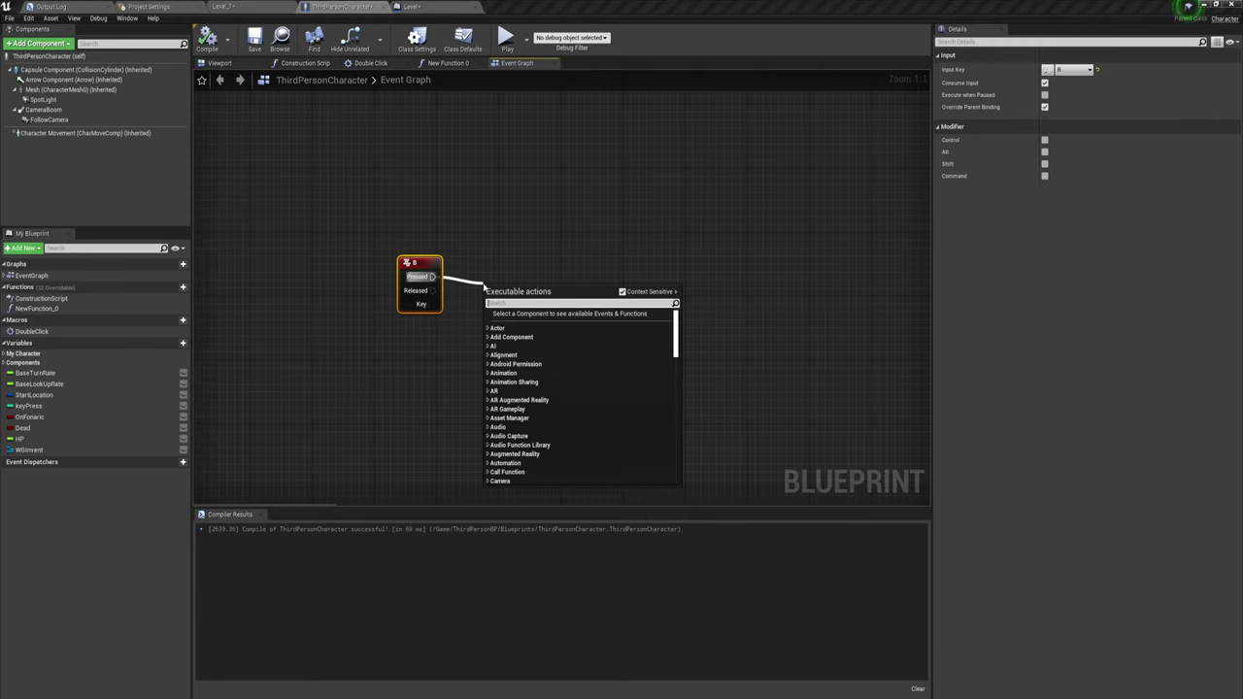
text(crea)
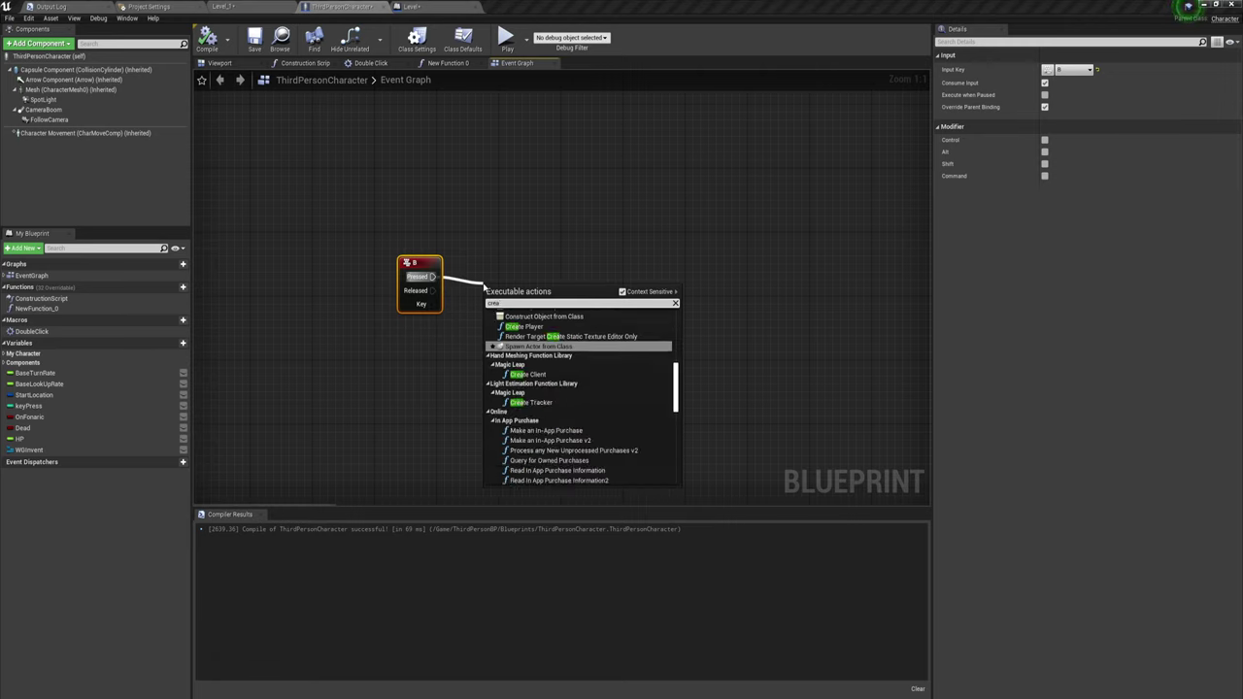
text(te le)
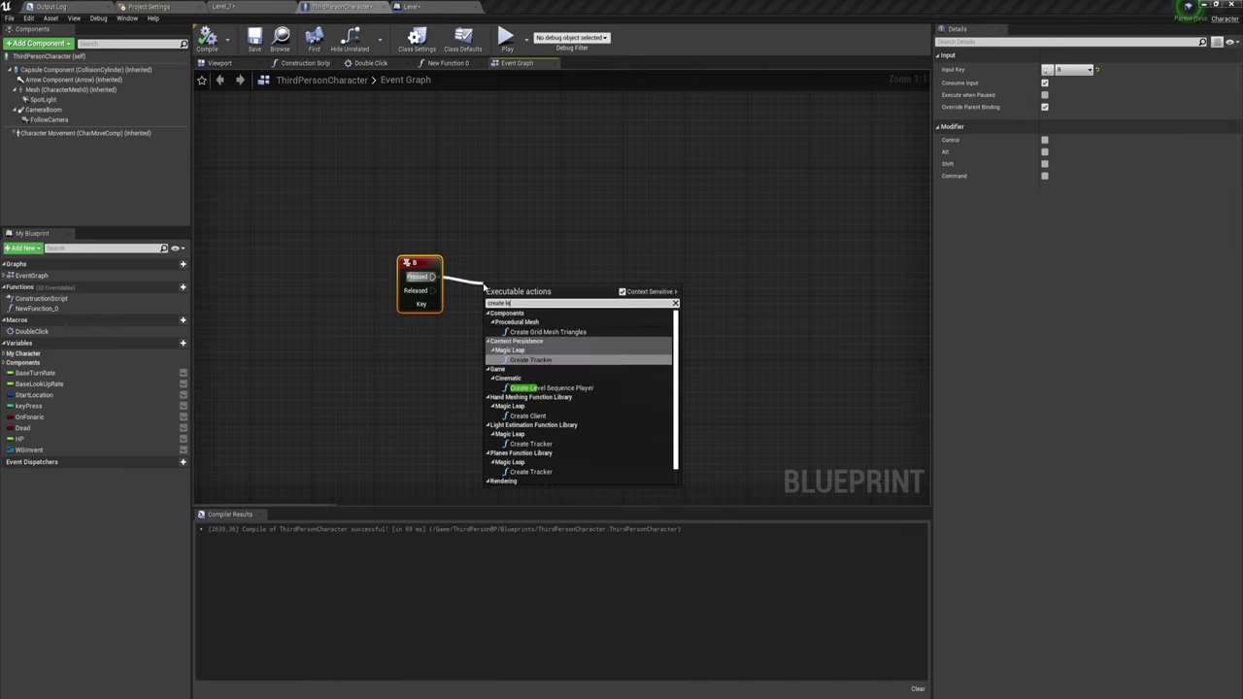
click(549, 388)
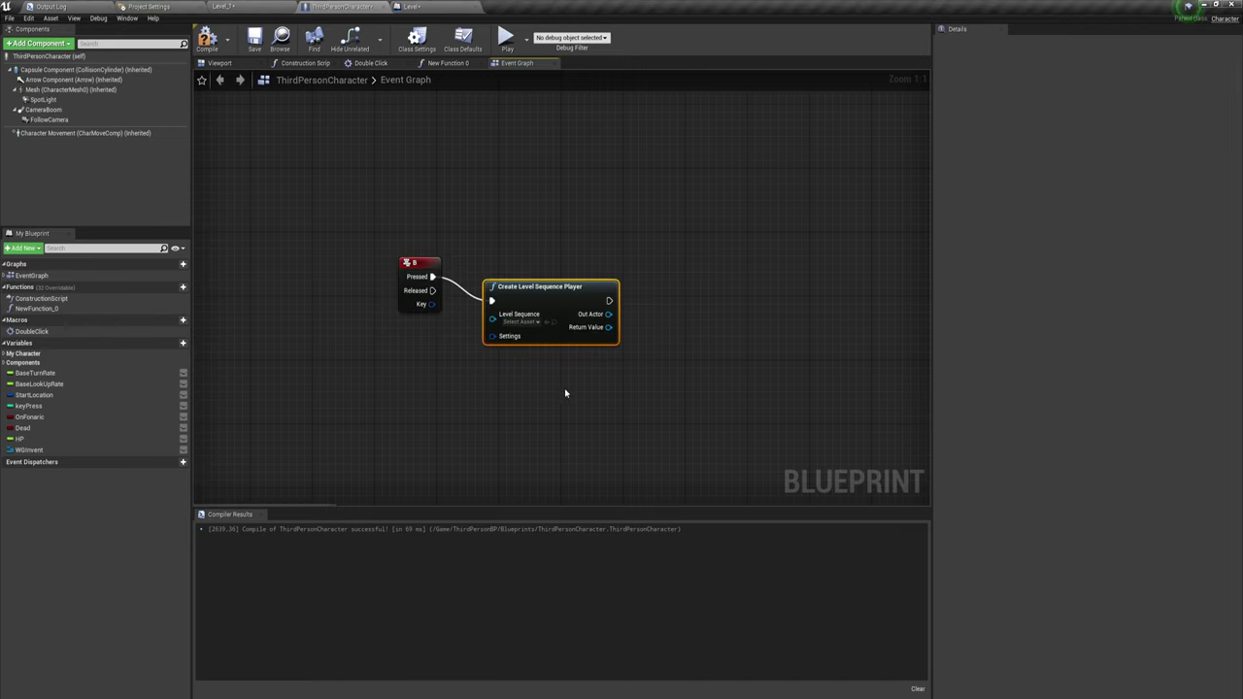
drag(517, 276, 527, 275)
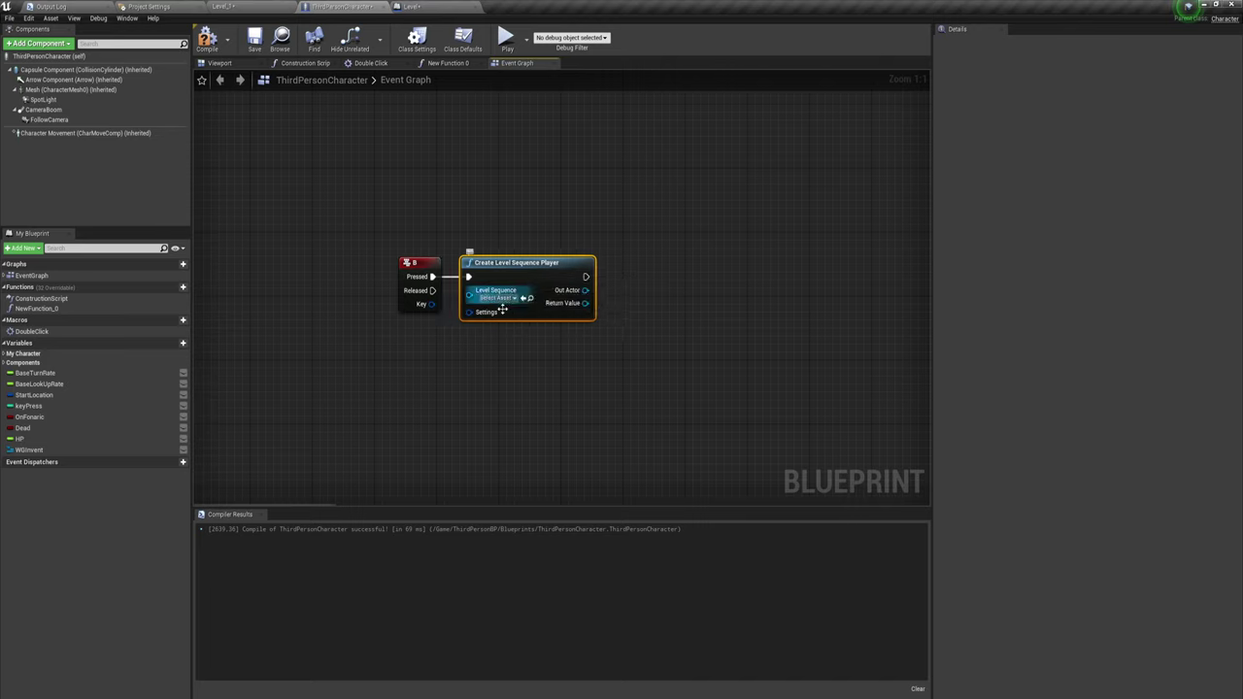
Step: Set the node's Level Sequence to NewLevelSequence1
click(516, 298)
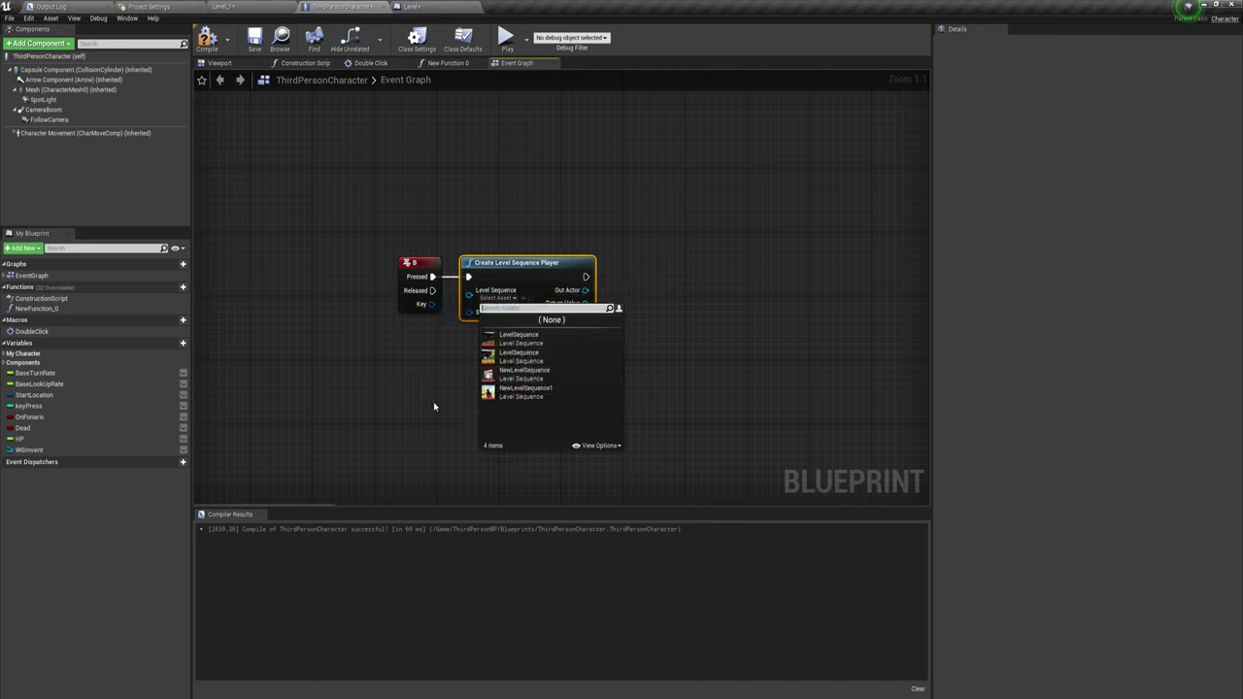
click(515, 391)
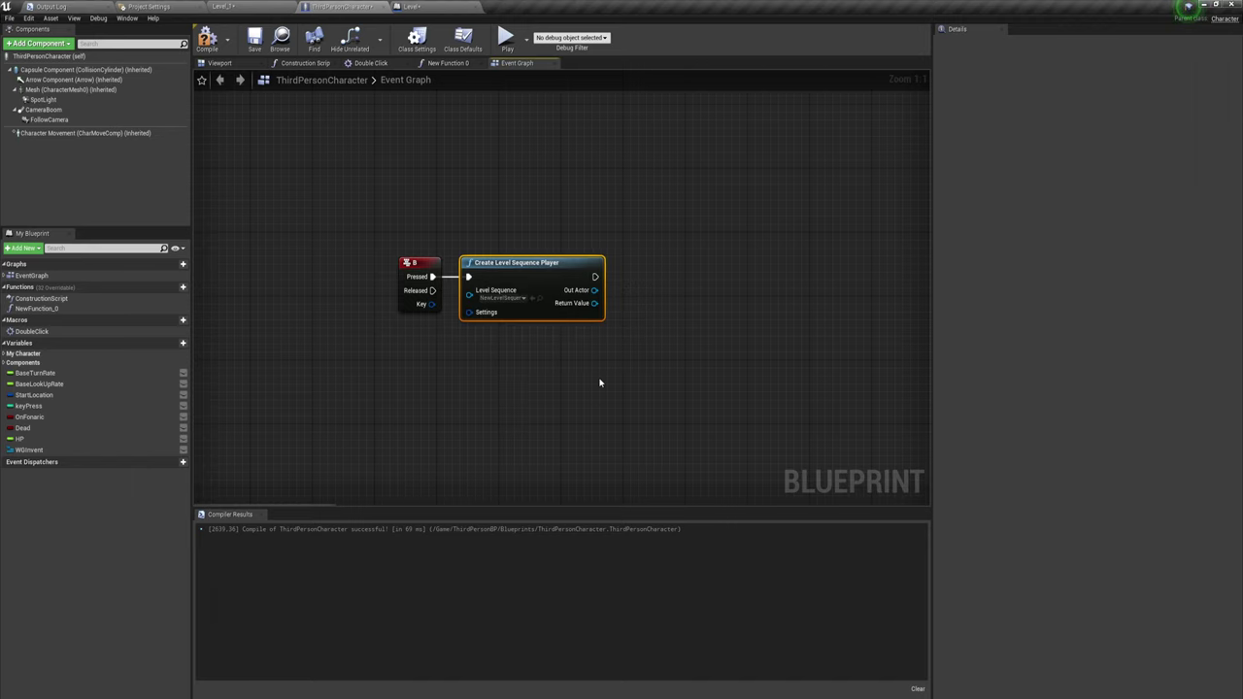
right_drag(611, 356, 538, 369)
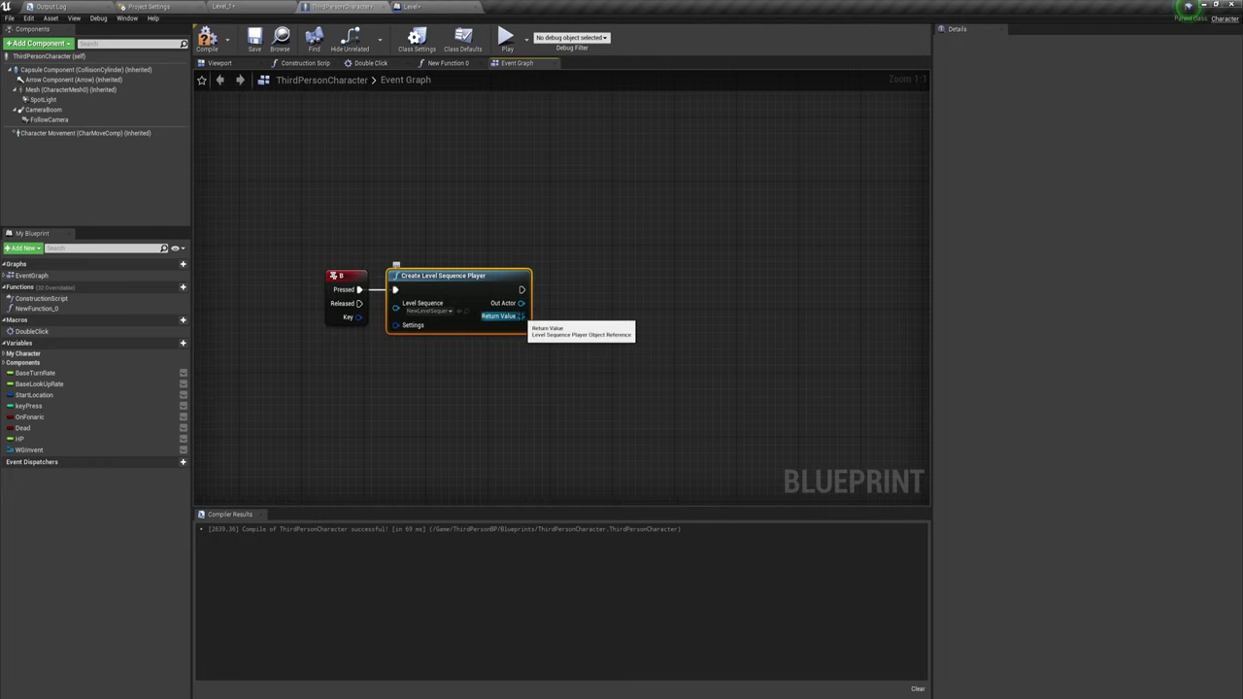
Step: Add a Play (SequencePlayer) node driven by the sequence player's Return Value
drag(521, 316, 571, 295)
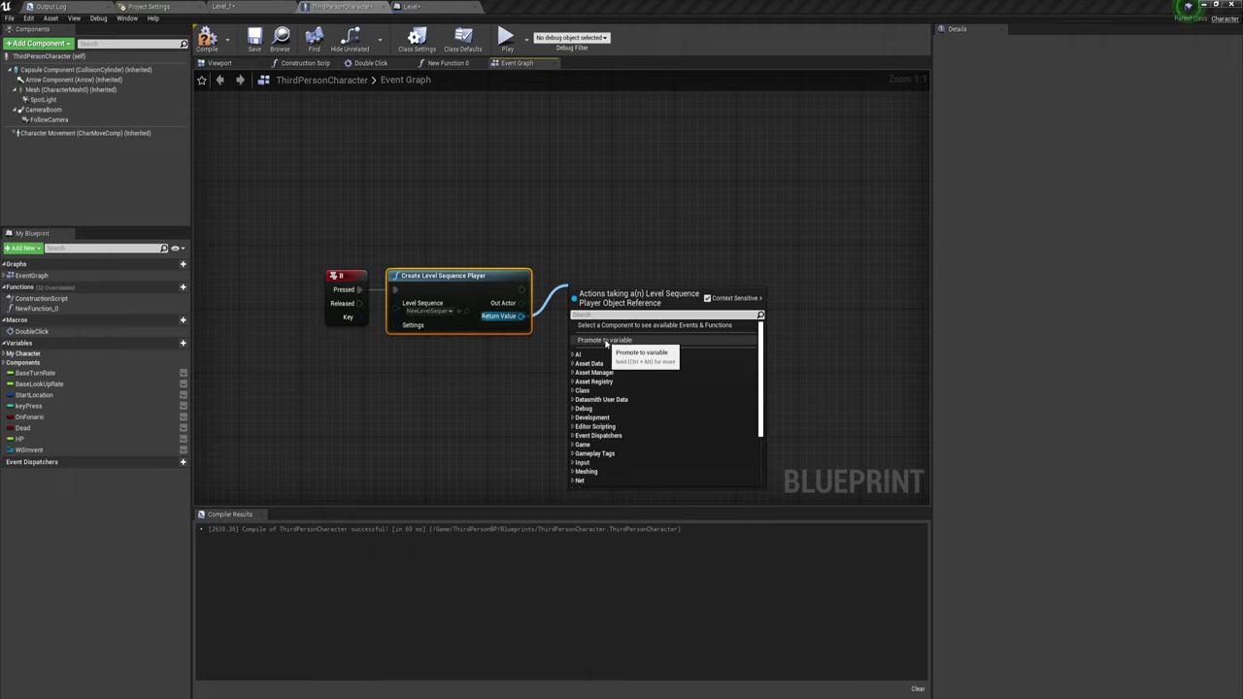
click(597, 262)
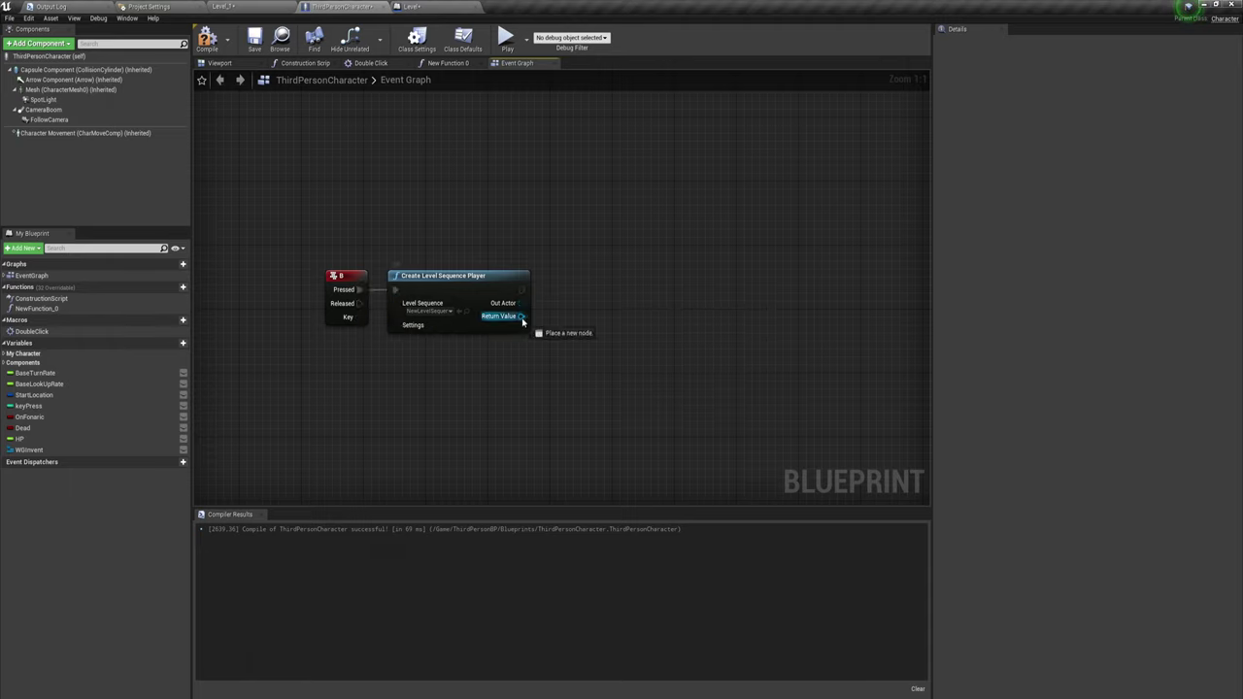
drag(521, 315, 592, 276)
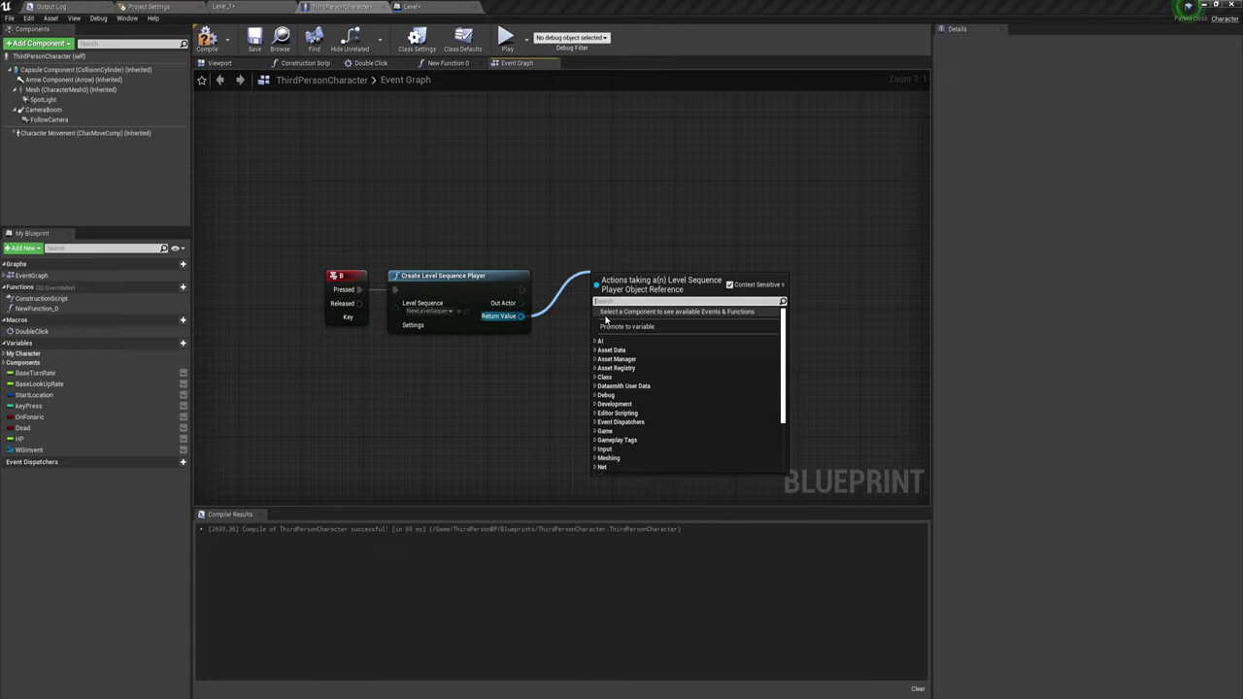
text(pla)
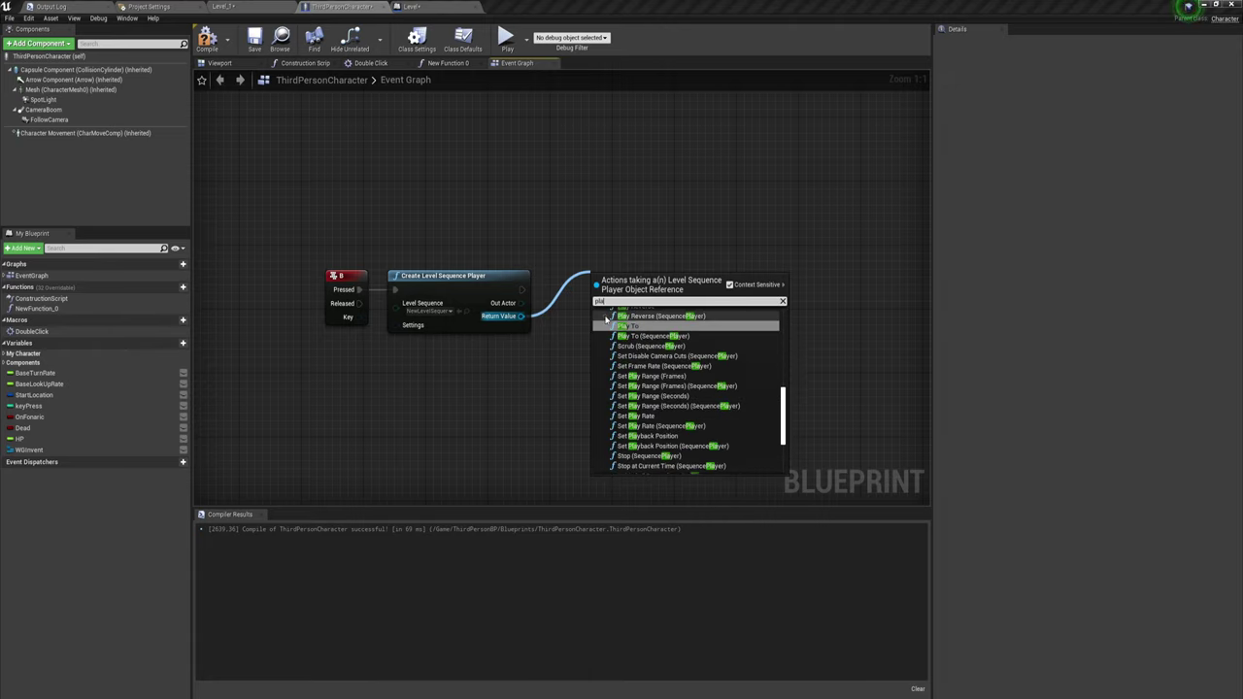
text(y)
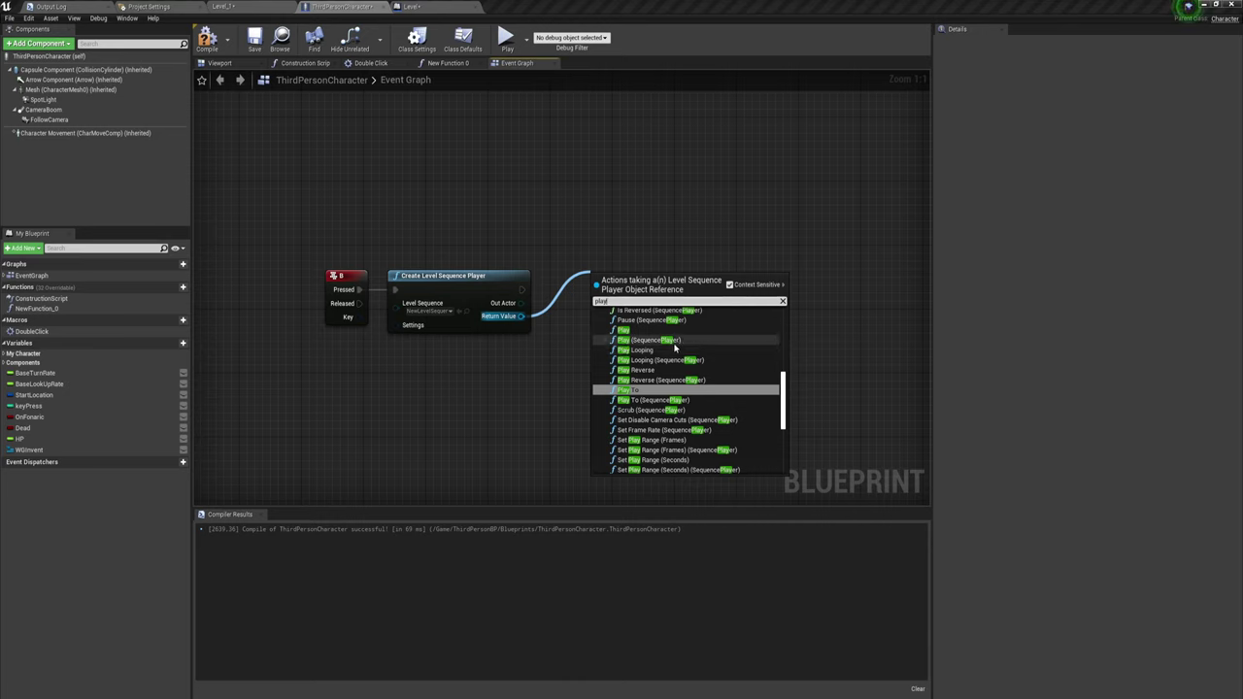
click(617, 340)
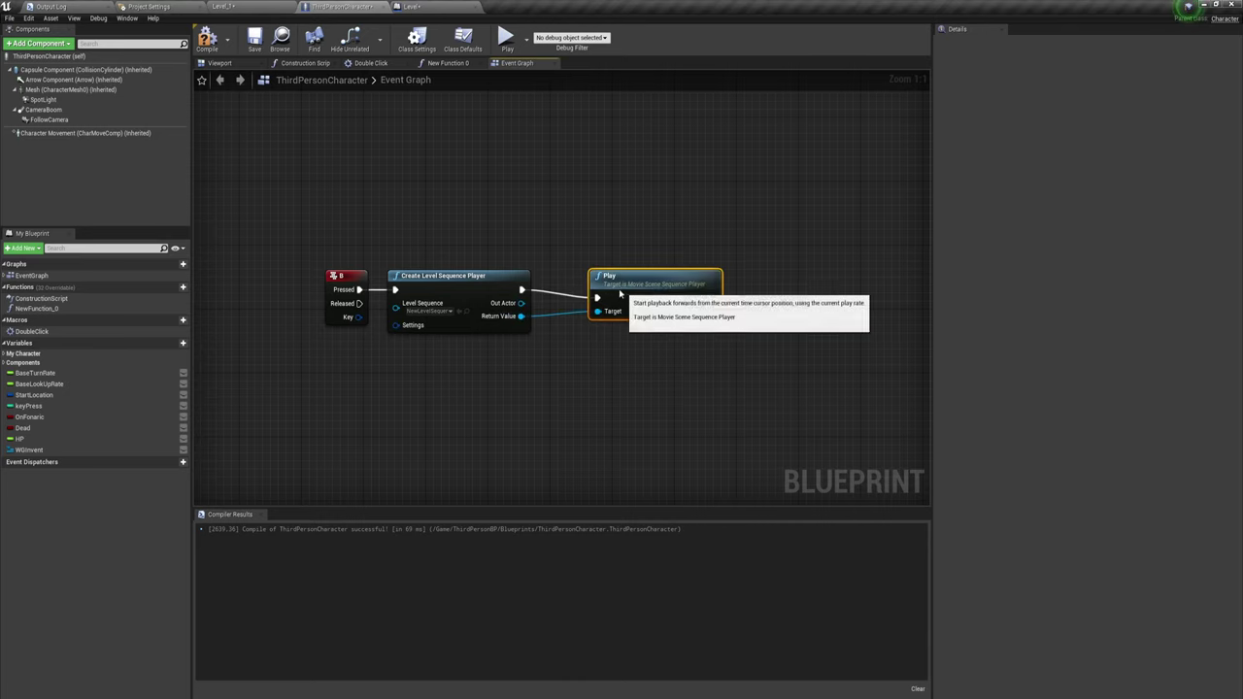
Step: Compile the ThirdPersonCharacter blueprint and launch a test play of the game
click(534, 365)
right_drag(576, 367, 535, 327)
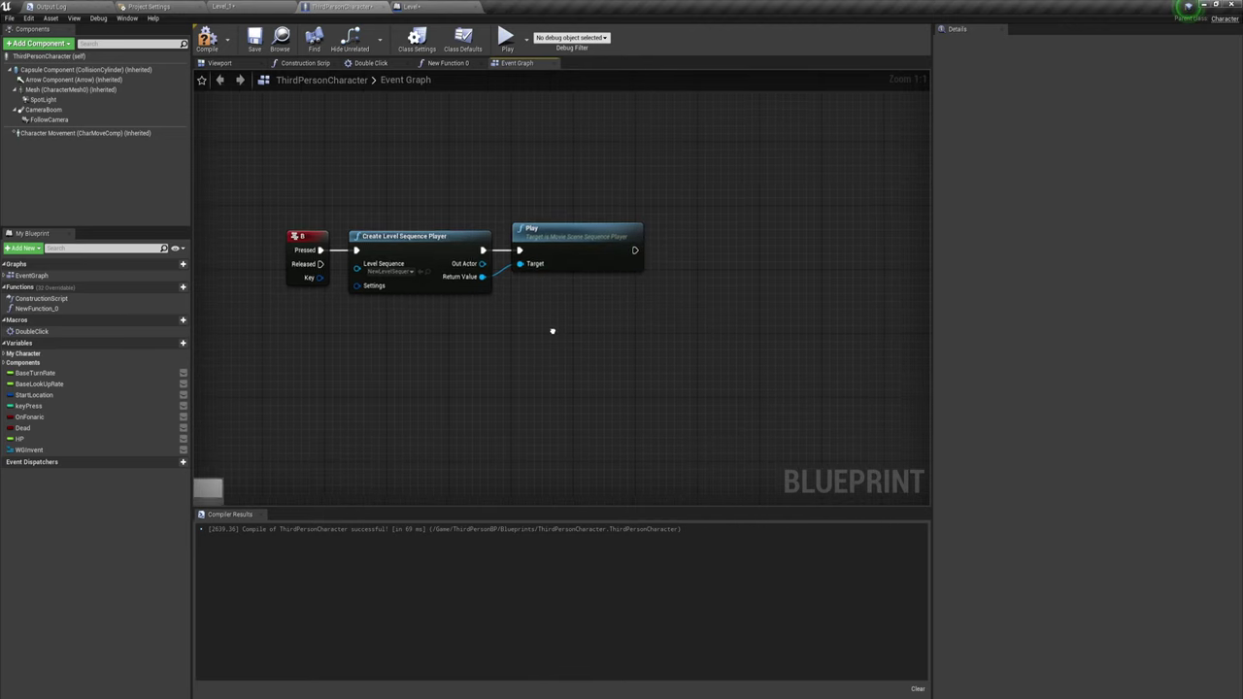
click(207, 39)
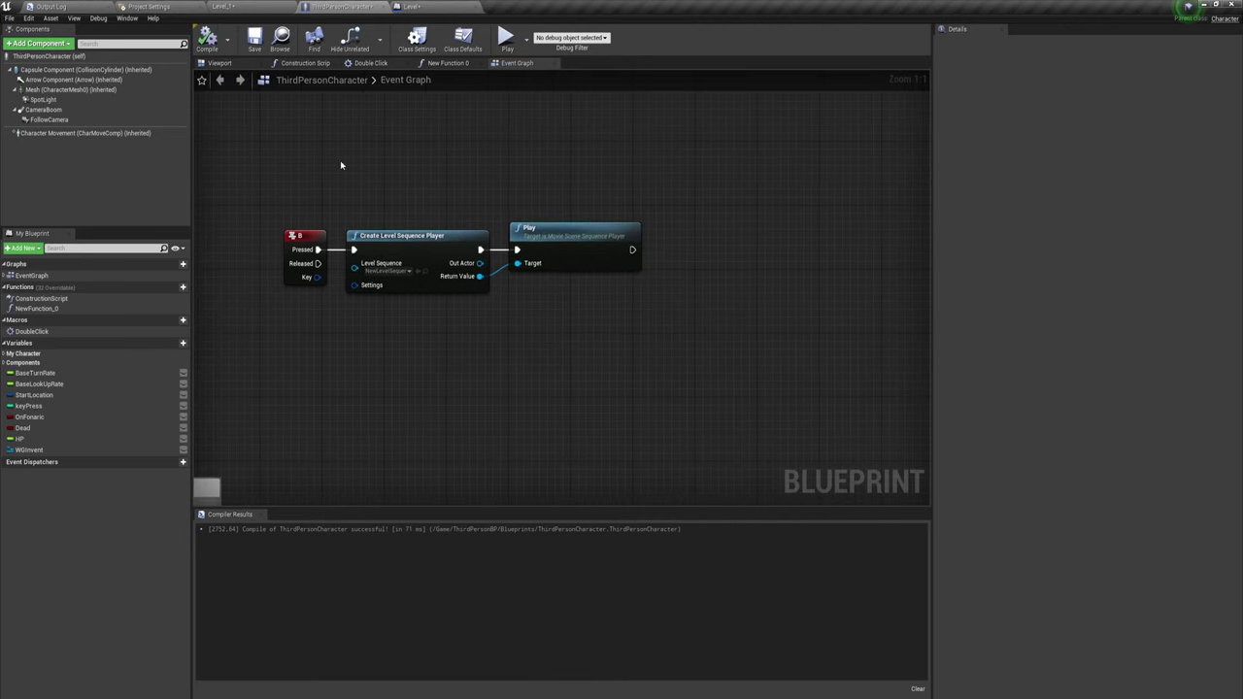
click(509, 43)
key(w)
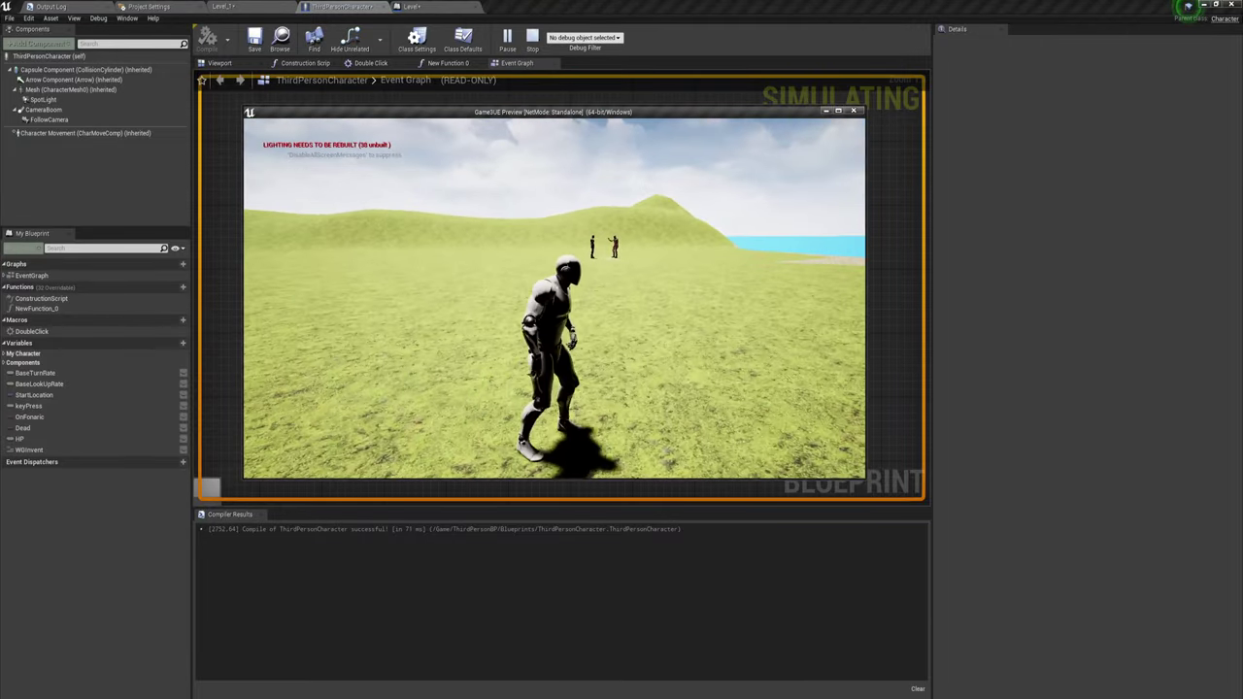
key(d)
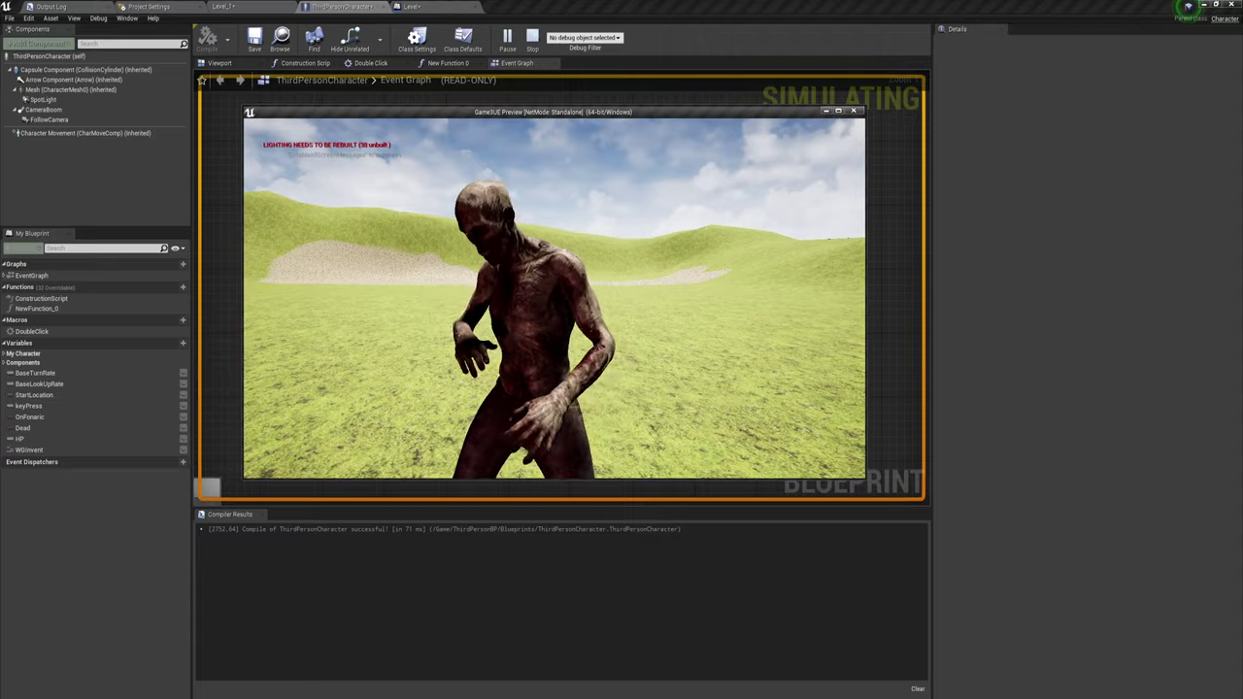
key(w)
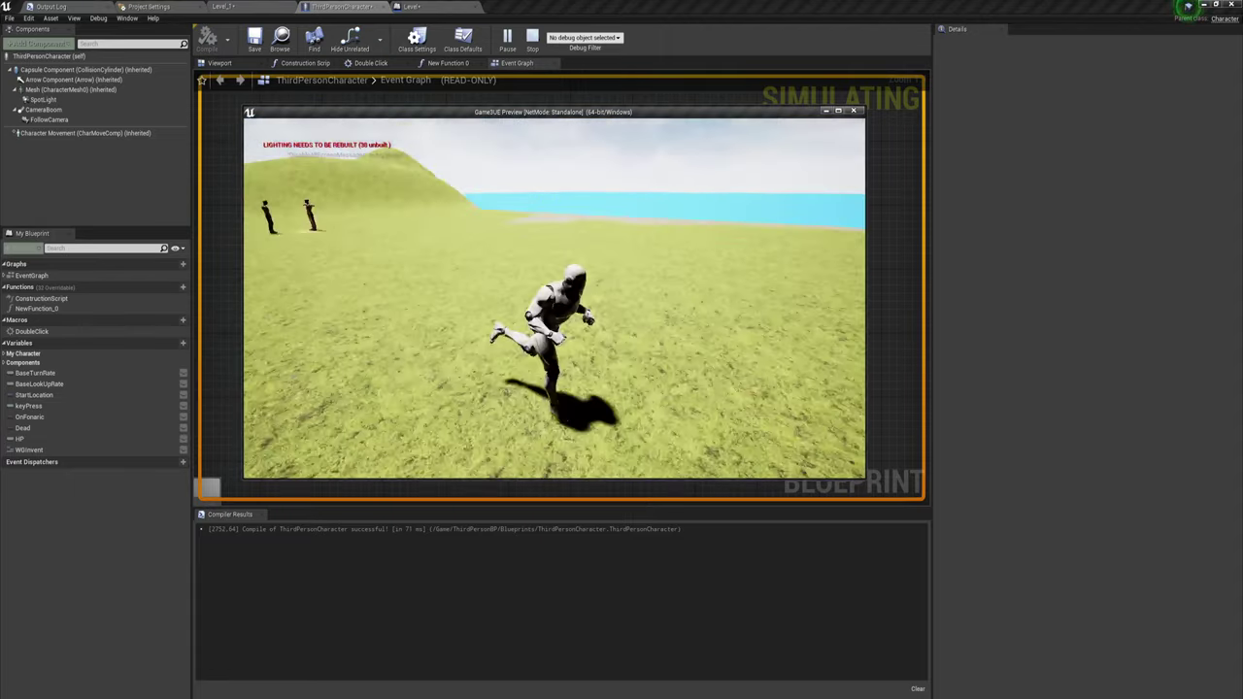
key(d)
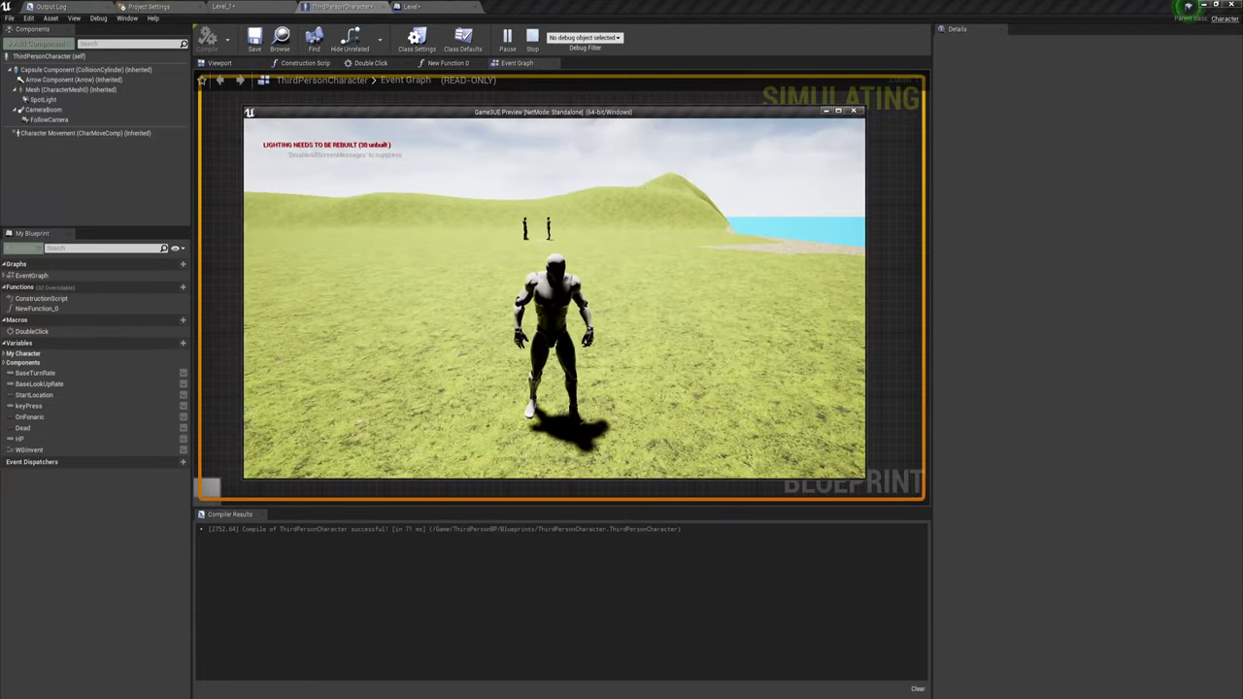
key(Escape)
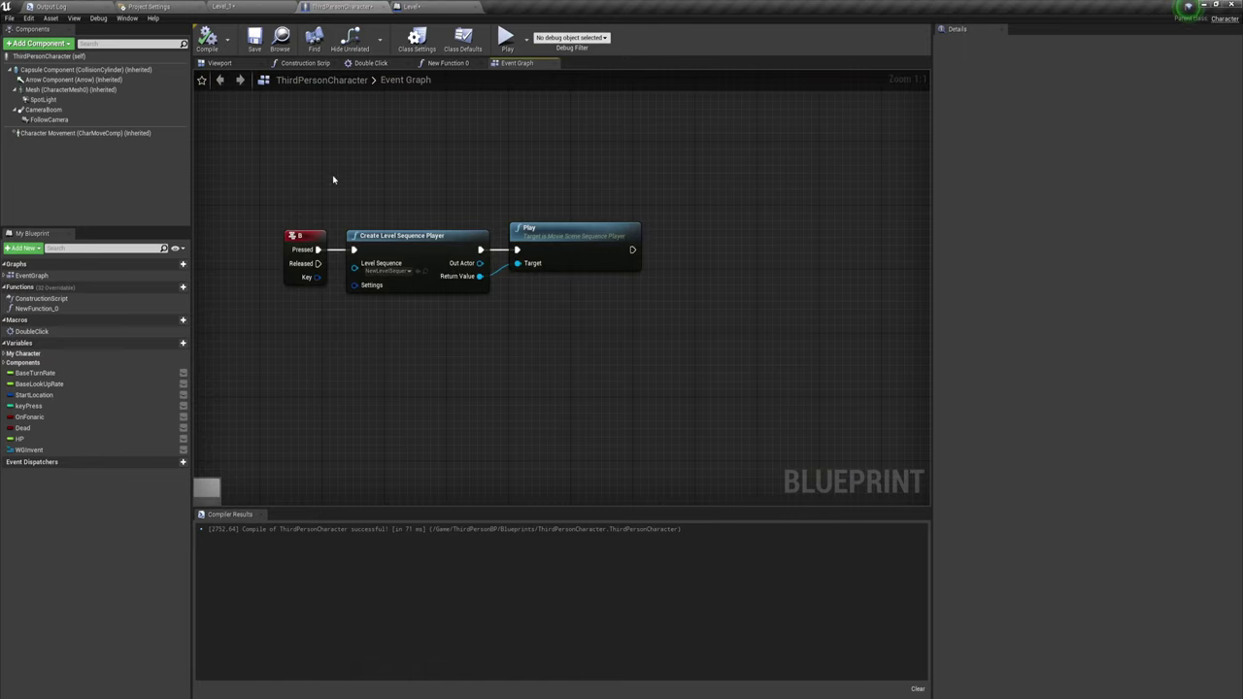
Step: From Level_1's Content Browser, open WG_Mission inside the Widget folder
click(250, 6)
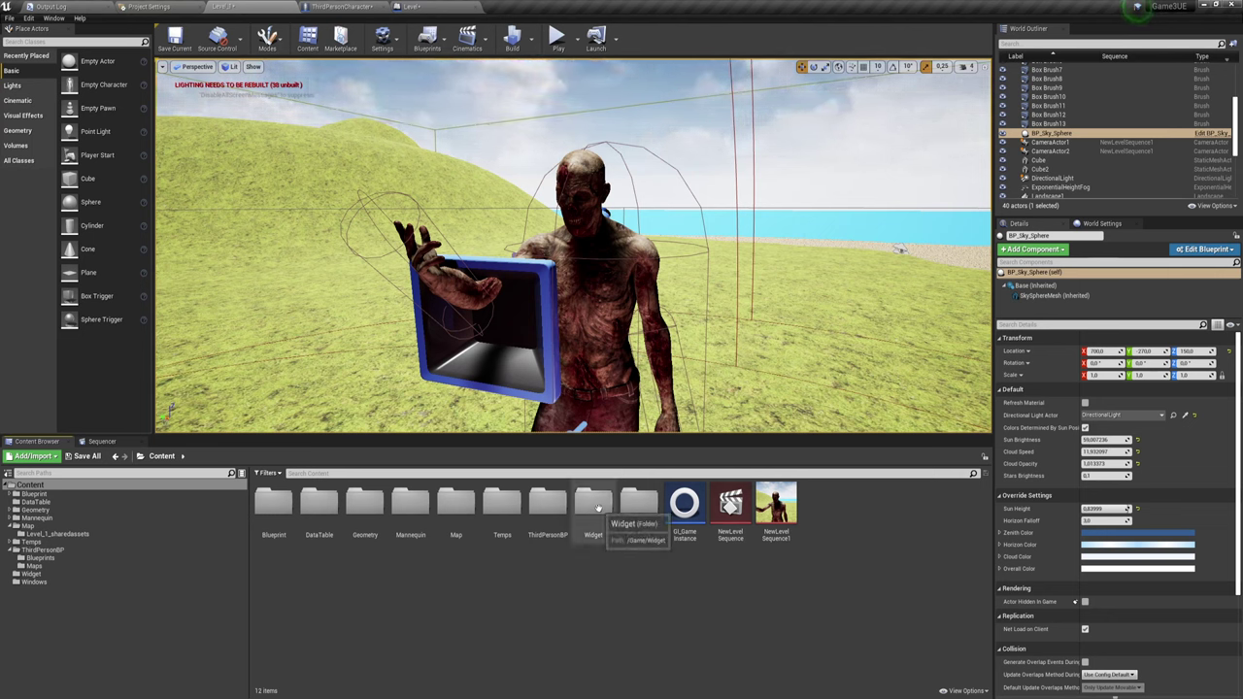
double_click(598, 507)
double_click(547, 507)
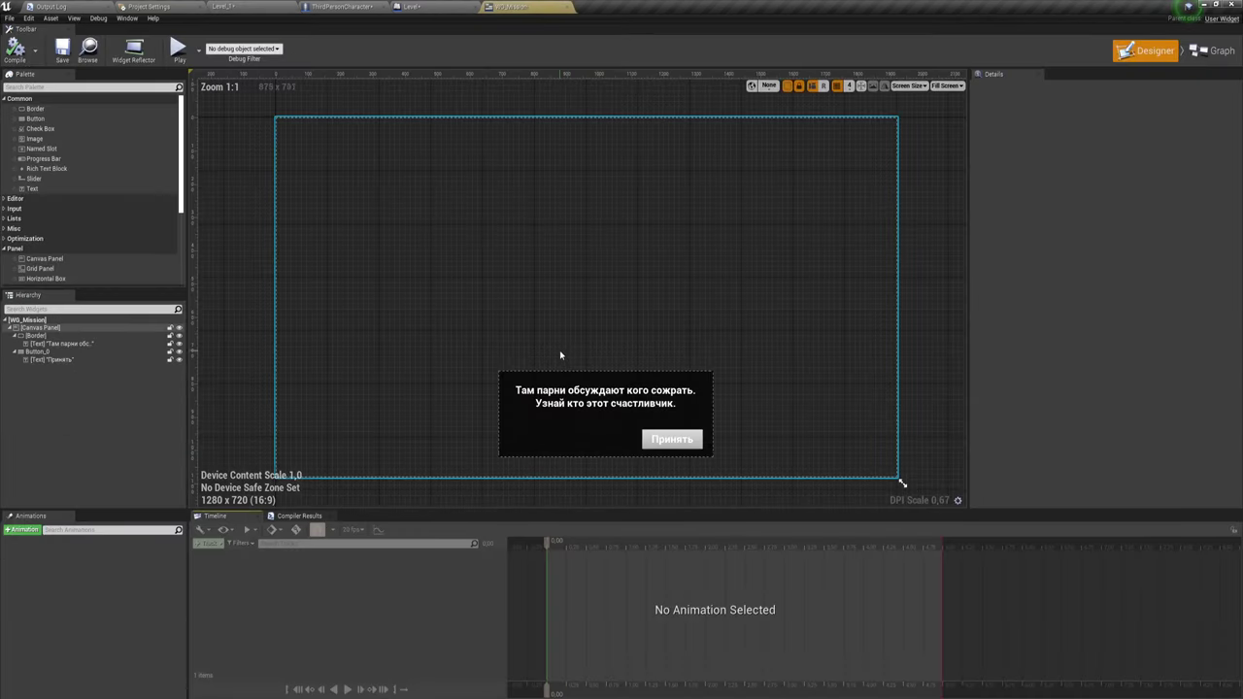
Step: Return to the ThirdPersonCharacter graph and select the three B key nodes
right_drag(760, 399, 711, 366)
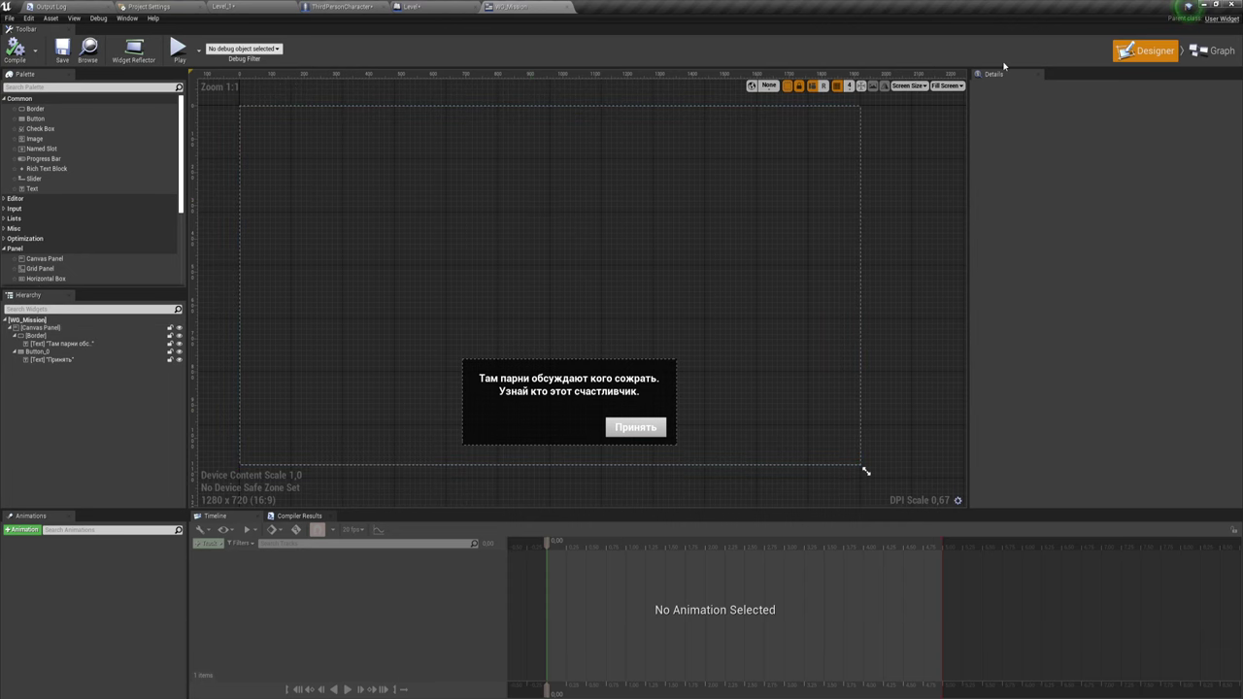
click(342, 7)
right_drag(538, 318, 555, 367)
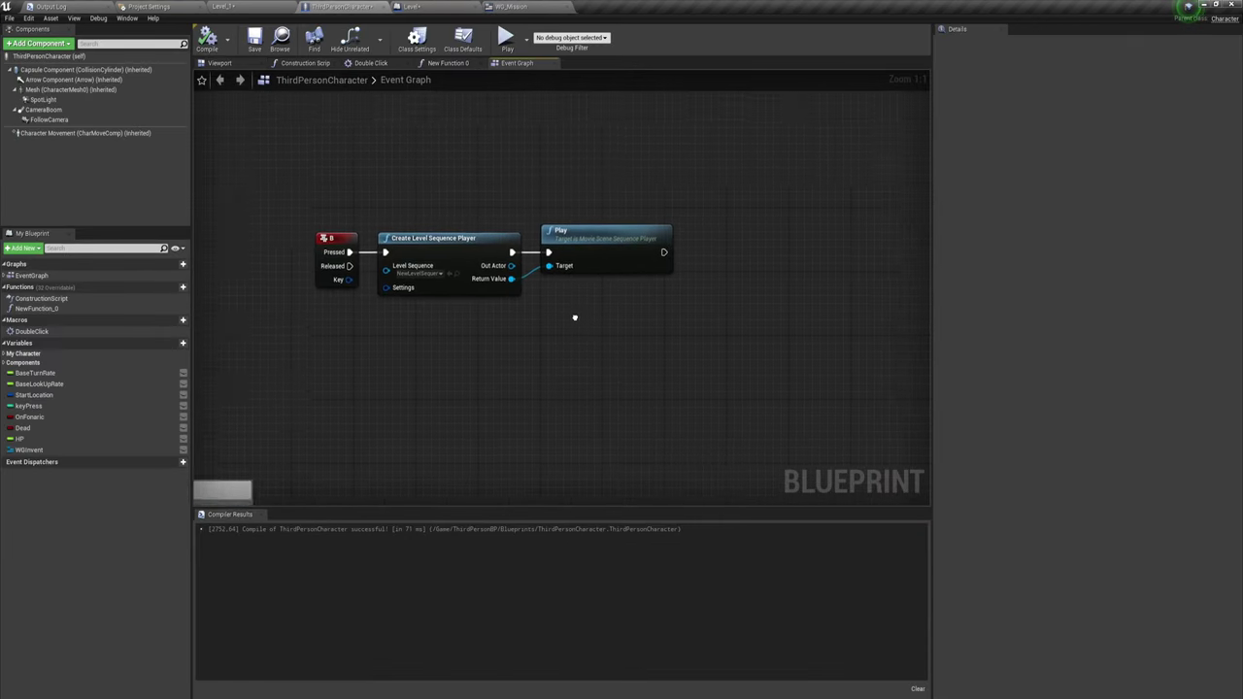
drag(238, 351, 638, 264)
right_drag(638, 264, 685, 112)
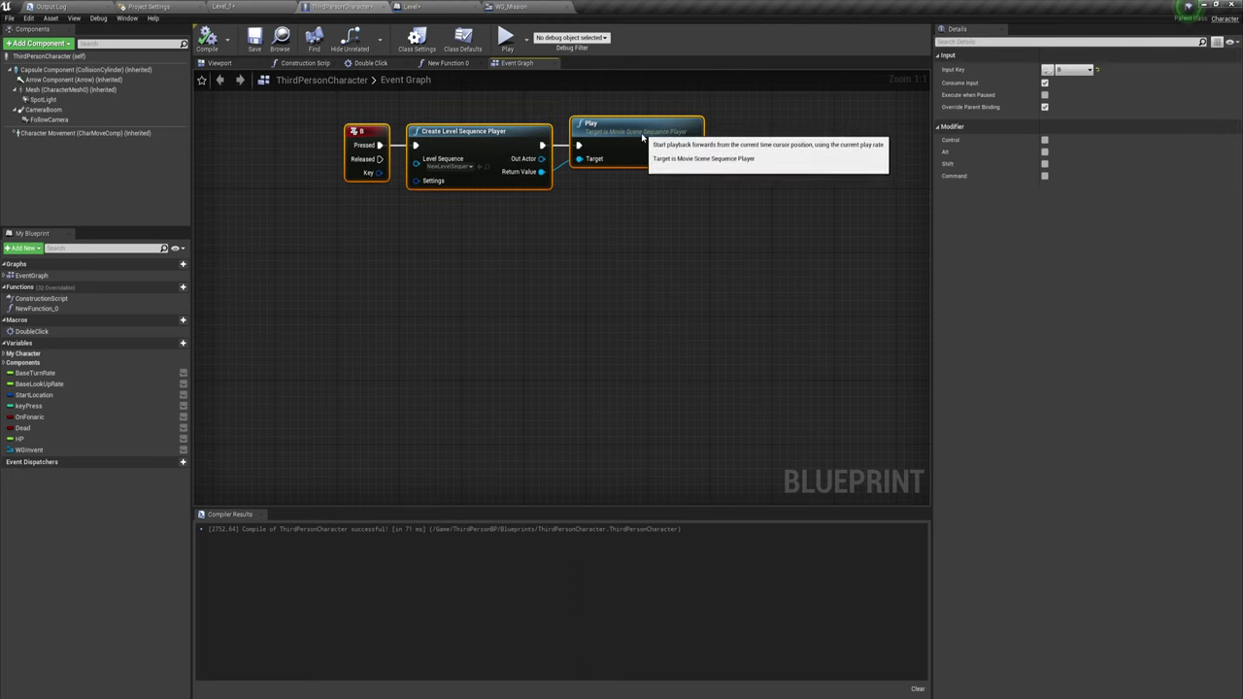
Step: Add an N key input event node and delete the stray Create Widget node
right_click(360, 338)
text(n)
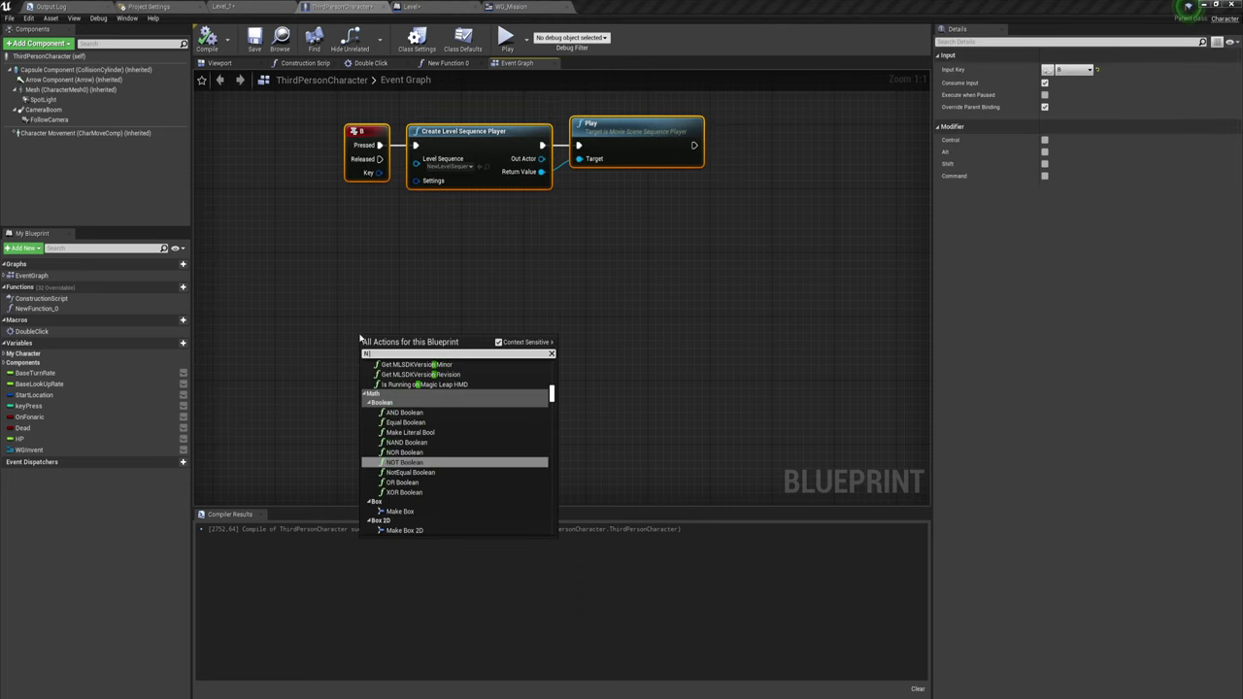
text( key)
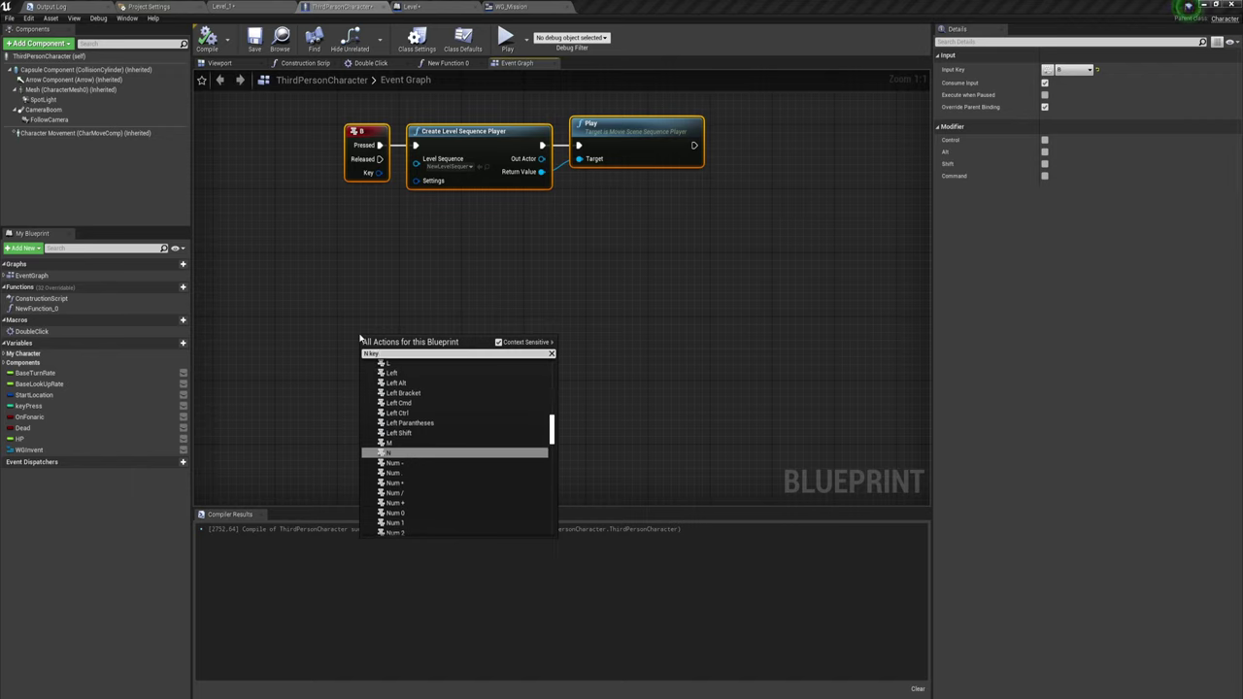
click(408, 453)
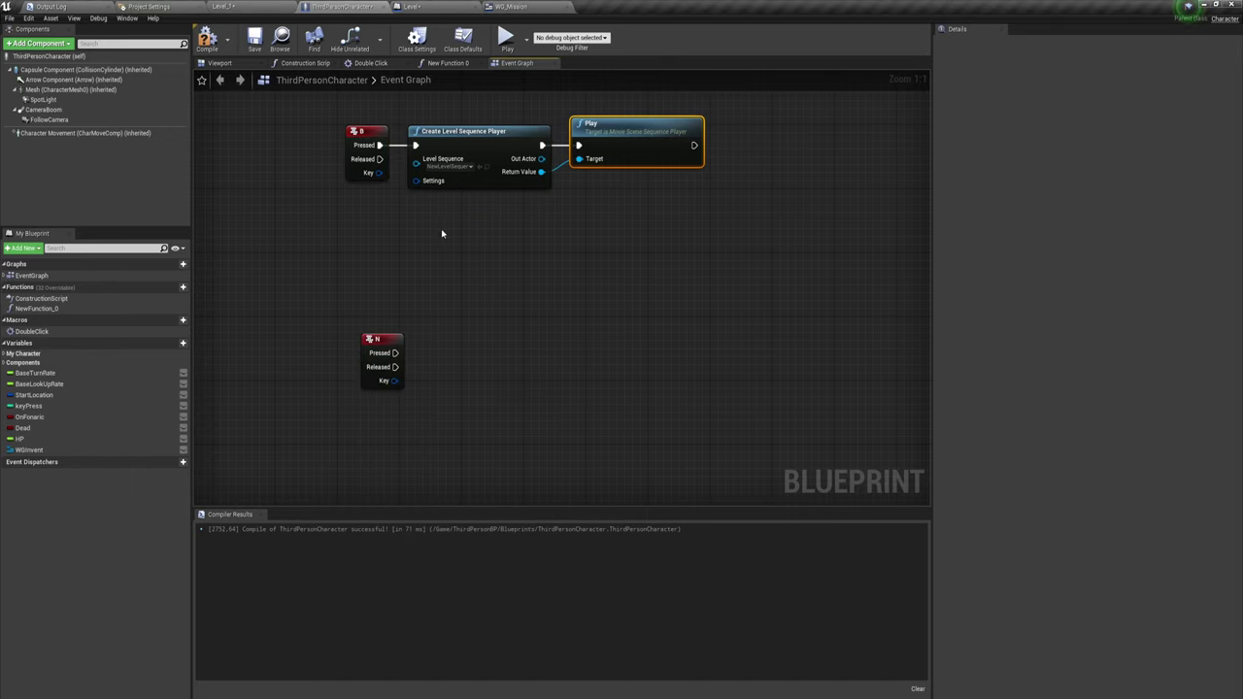
mouse_move(376, 346)
mouse_down()
mouse_move(341, 321)
mouse_move(477, 330)
mouse_up()
text(create)
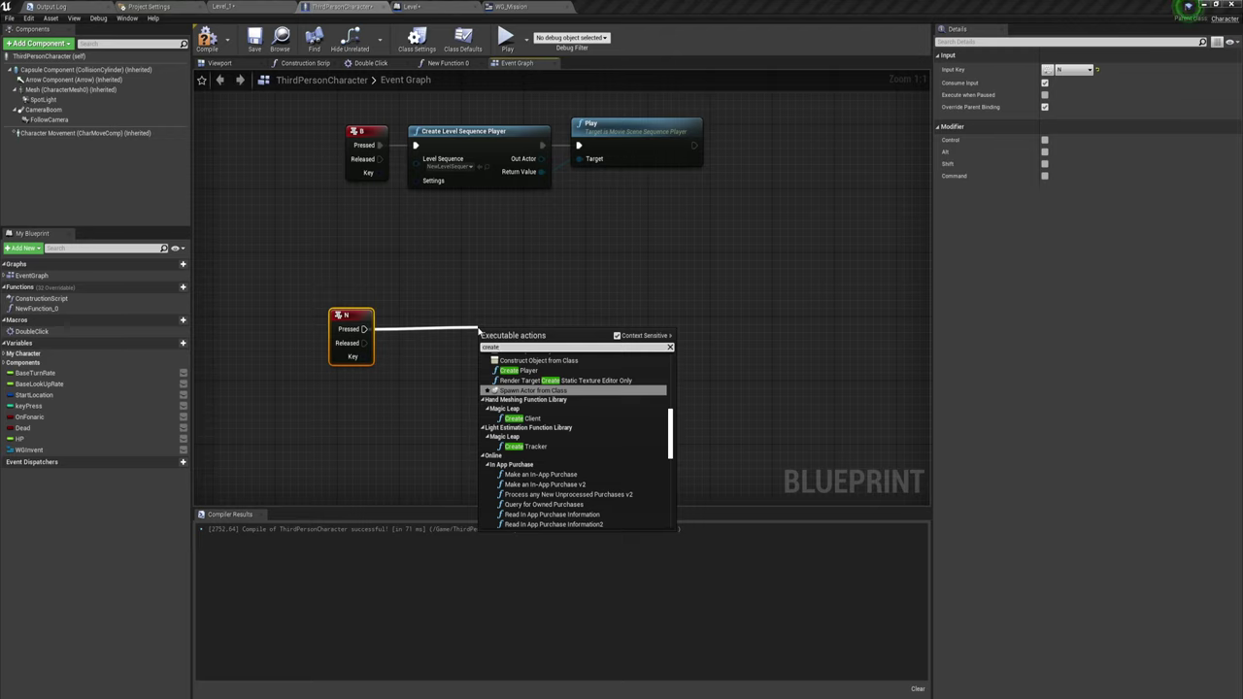
text( wi)
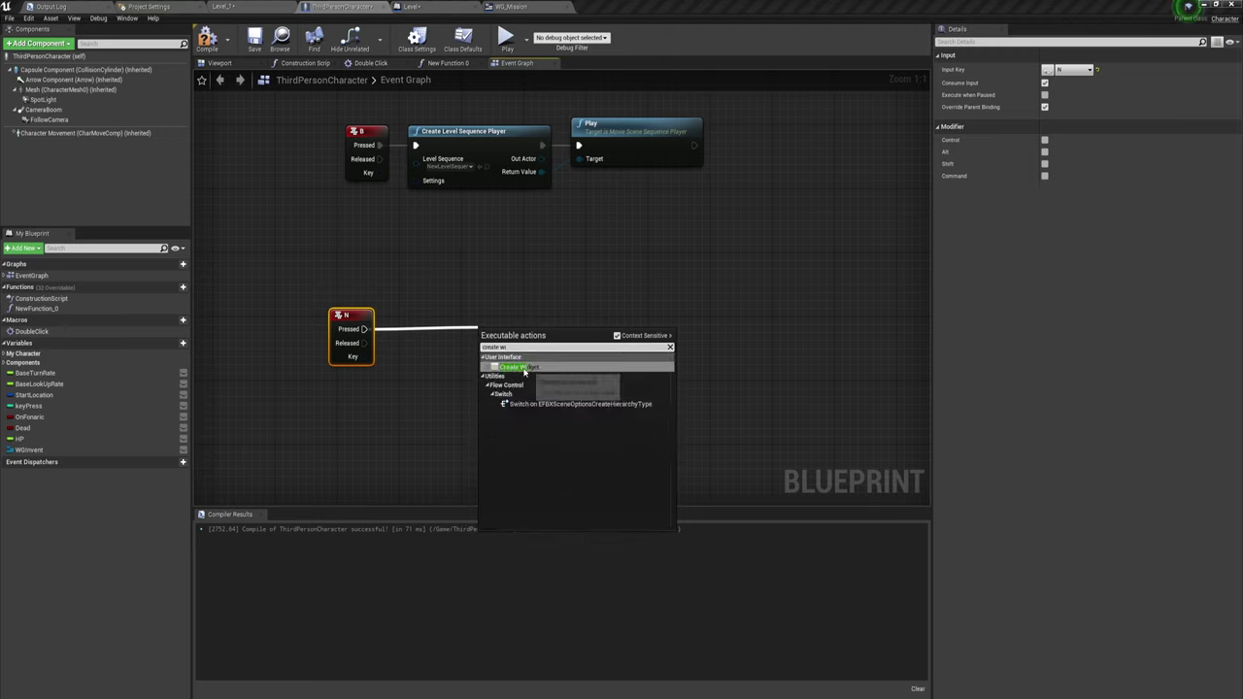
click(522, 368)
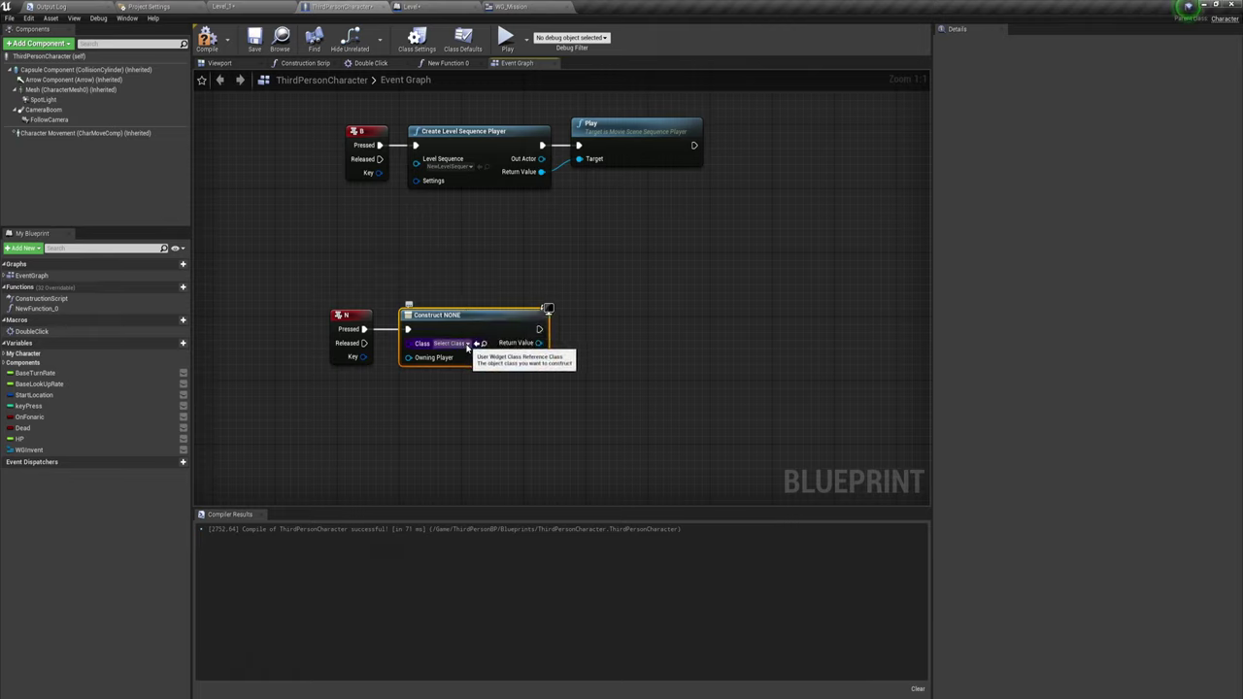
key(Delete)
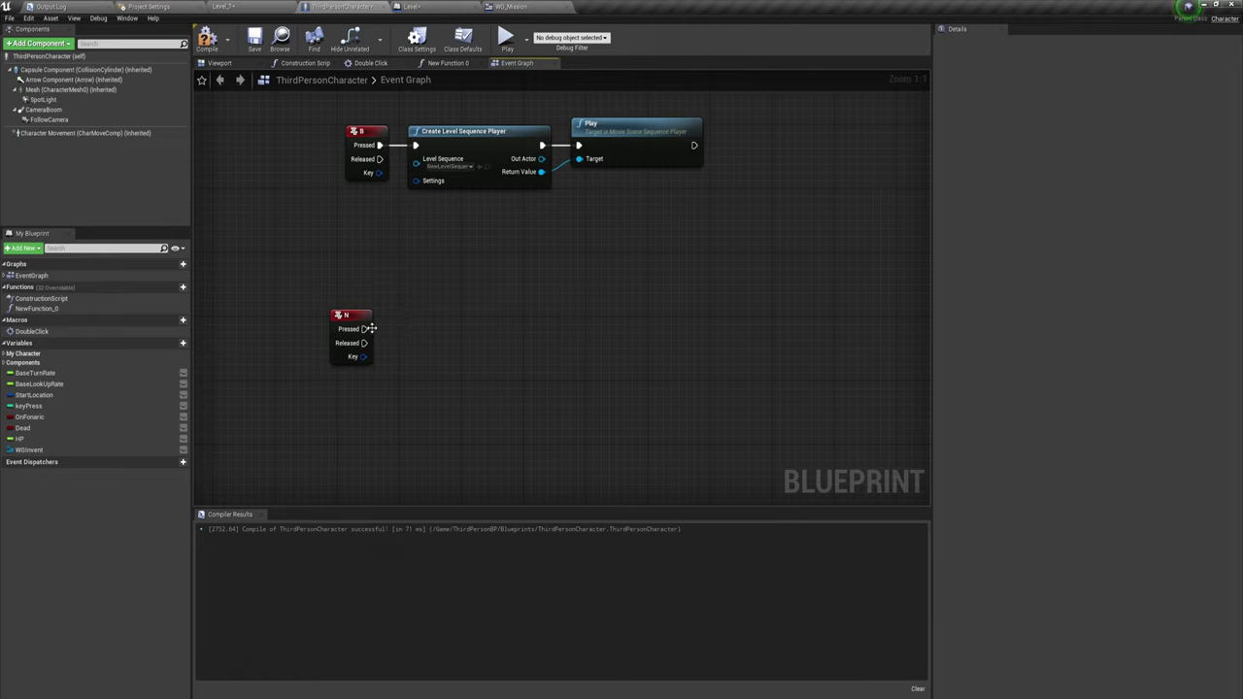
Step: Add a Create Widget node after N's Pressed with its class set to WG_Mission
drag(365, 328, 449, 330)
text(crea)
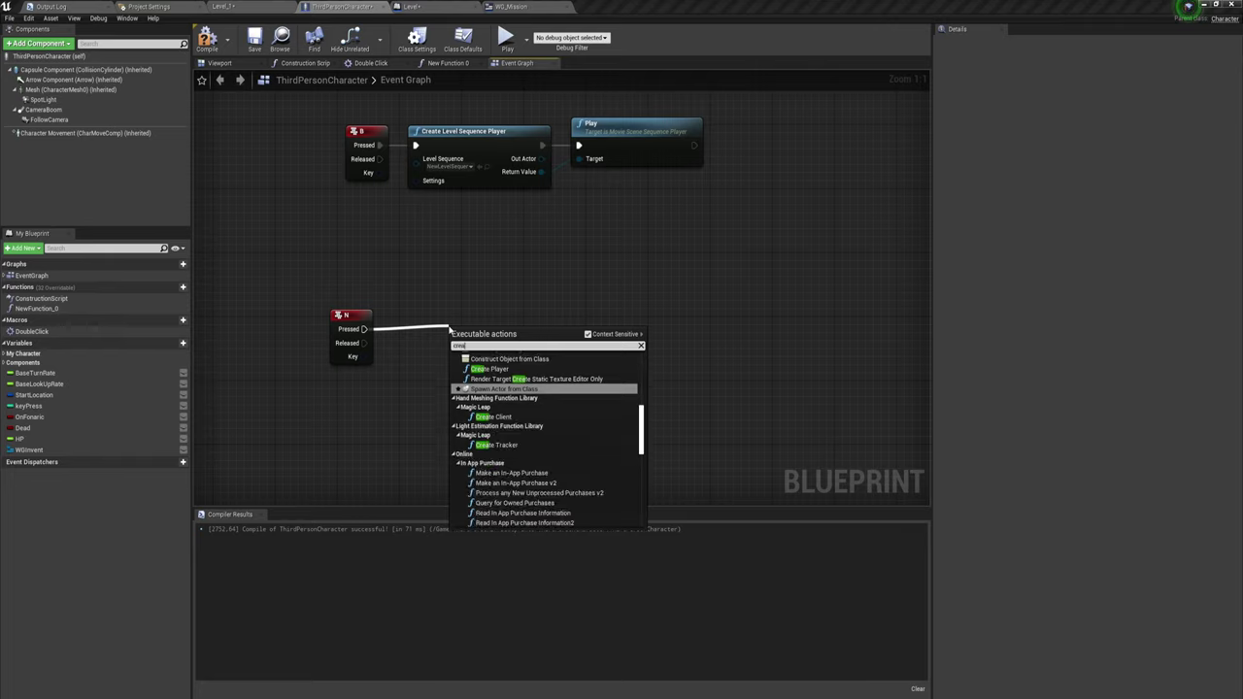
text(tew)
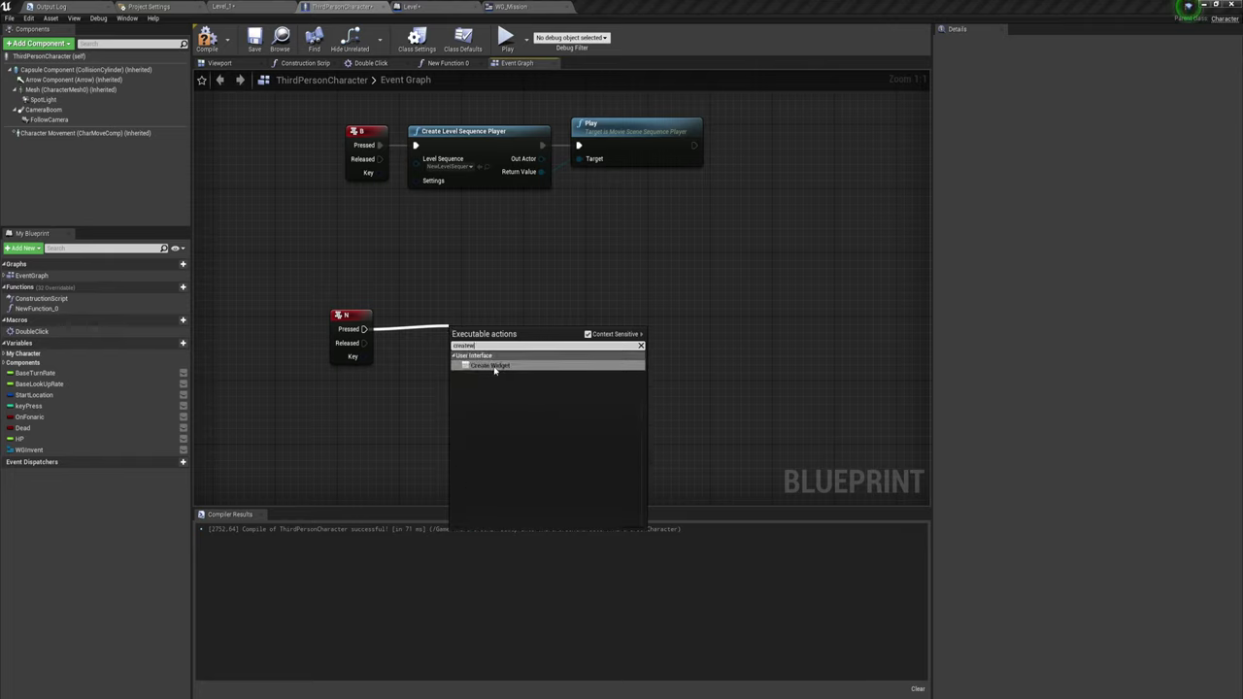
click(492, 365)
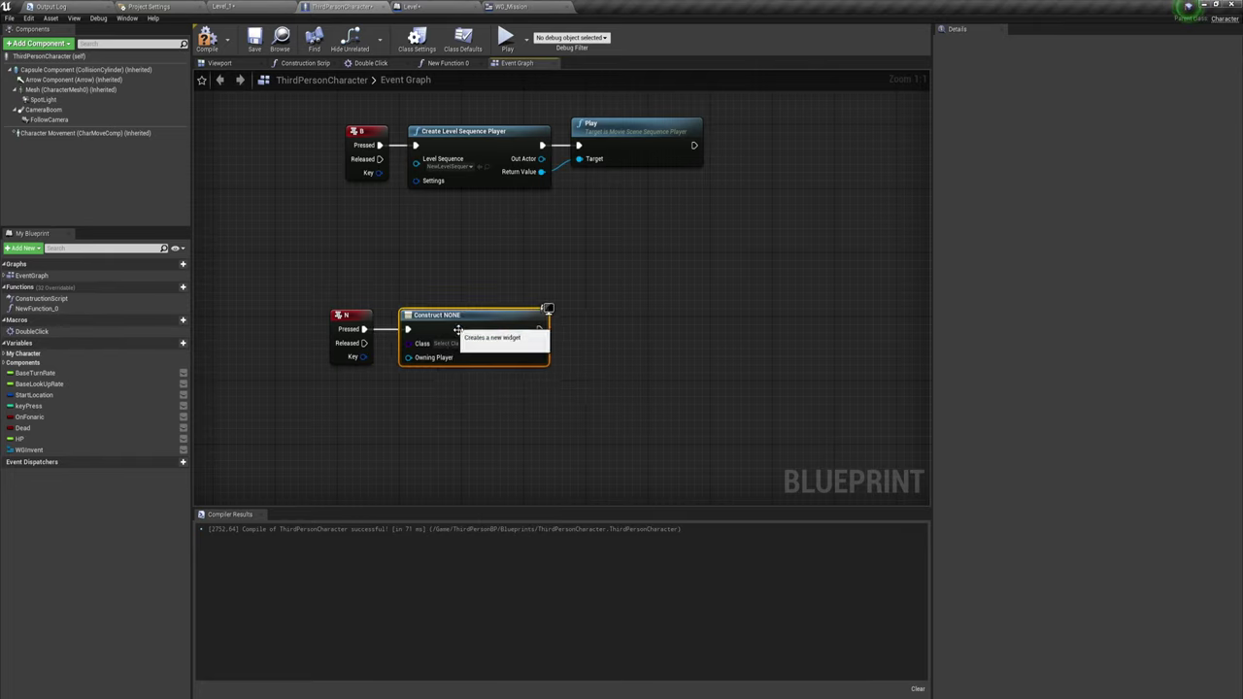
click(451, 343)
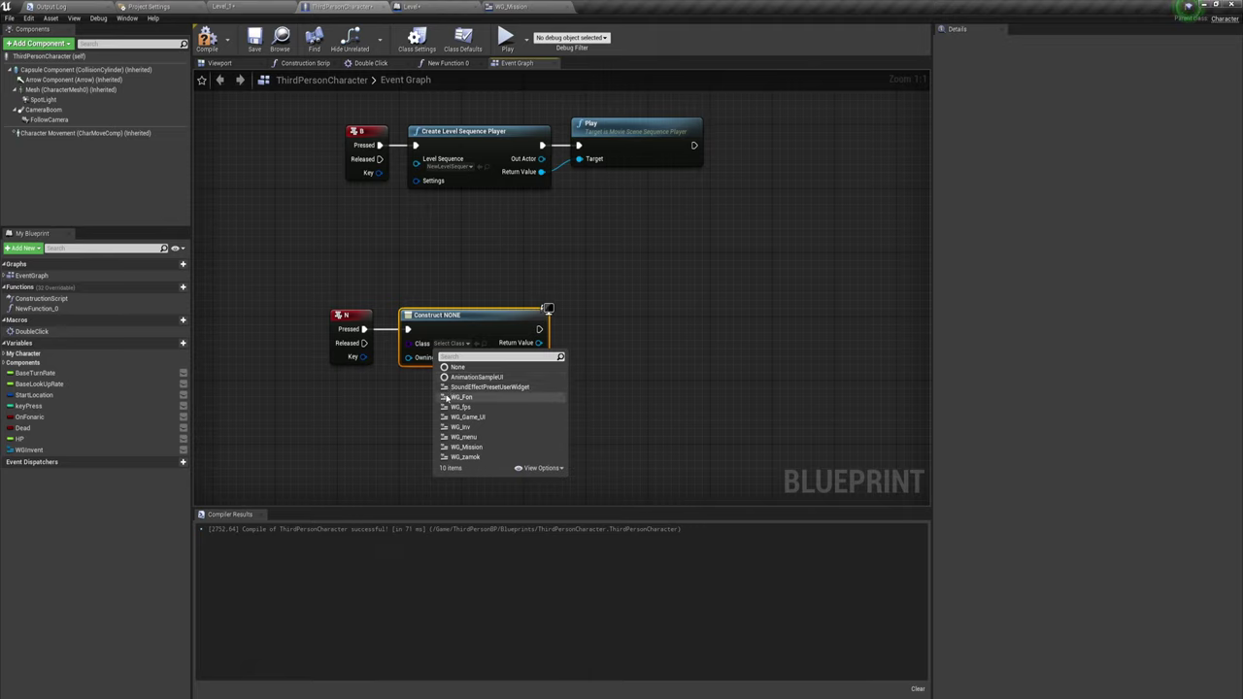
click(467, 447)
Step: Feed the created widget's Return Value into an Add to Viewport node
drag(536, 343, 627, 355)
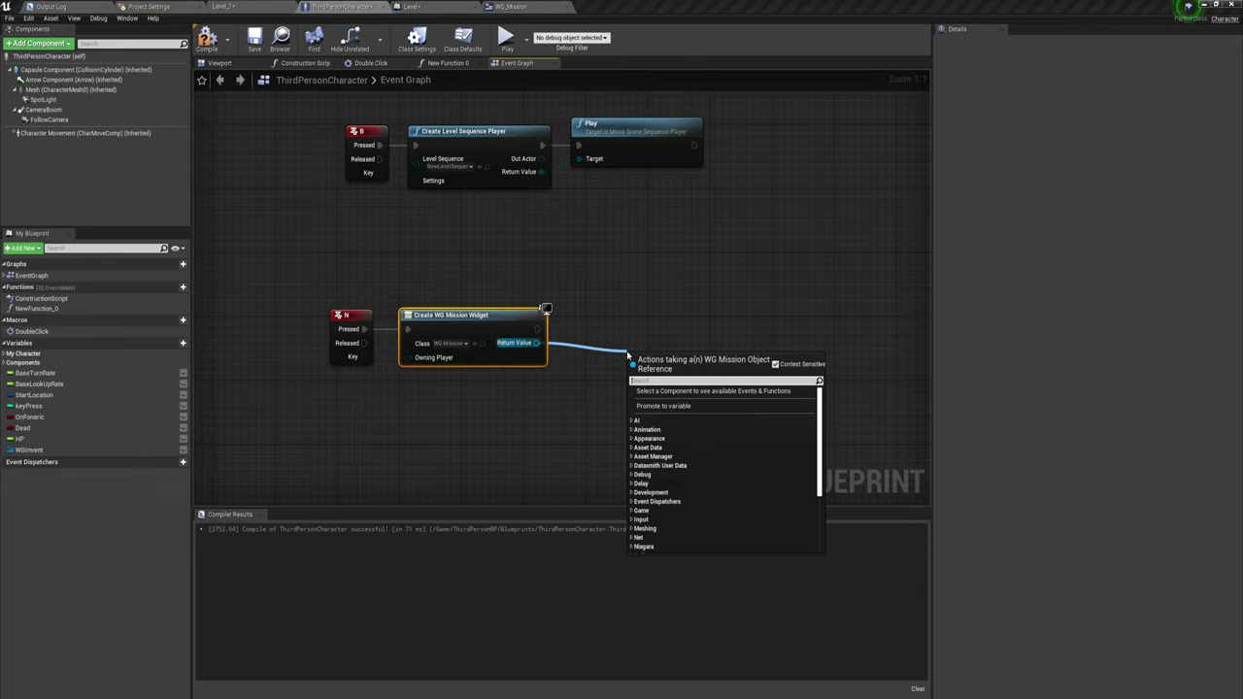
text(add)
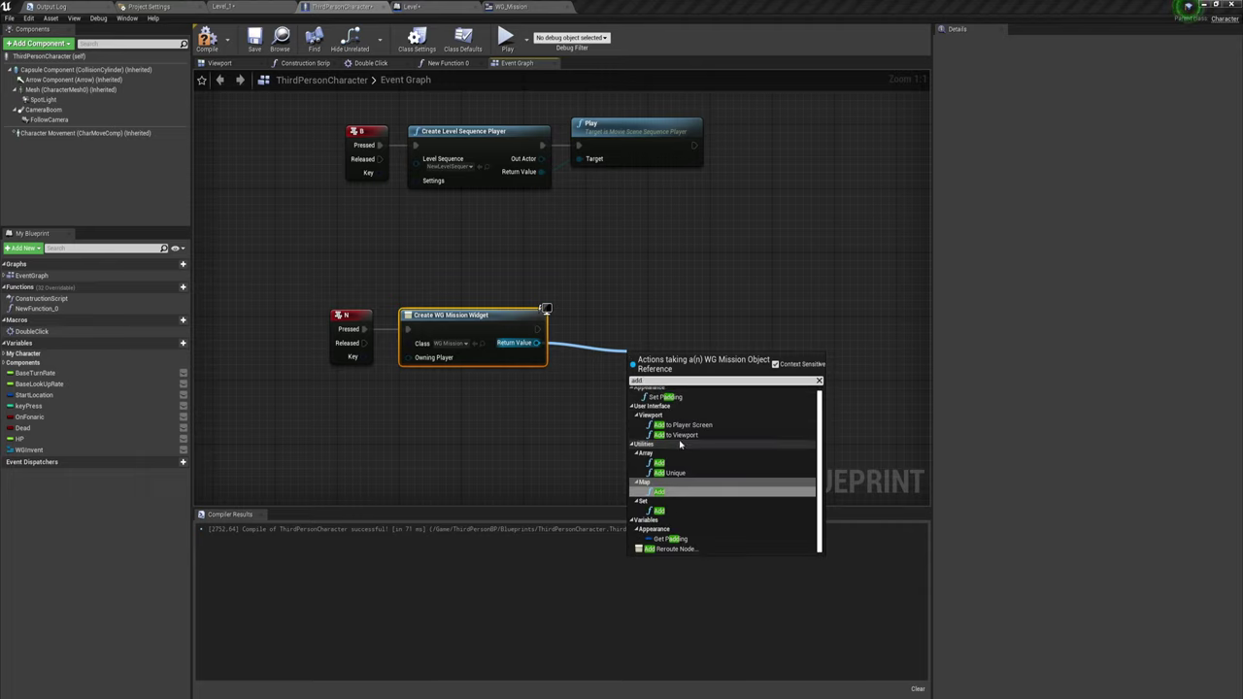
click(677, 435)
drag(652, 360, 571, 313)
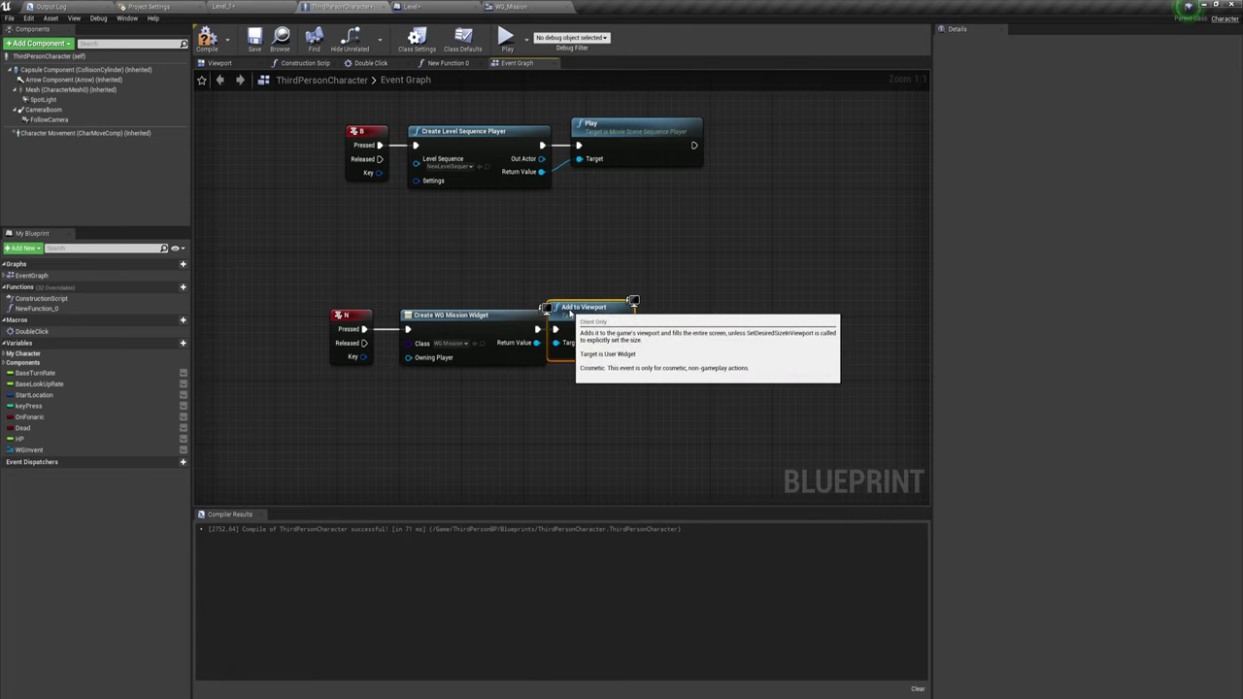
click(669, 410)
mouse_move(668, 411)
right_down()
mouse_move(580, 354)
mouse_move(493, 360)
right_up()
Step: Add a Get Player Controller node below the widget nodes
right_click(489, 366)
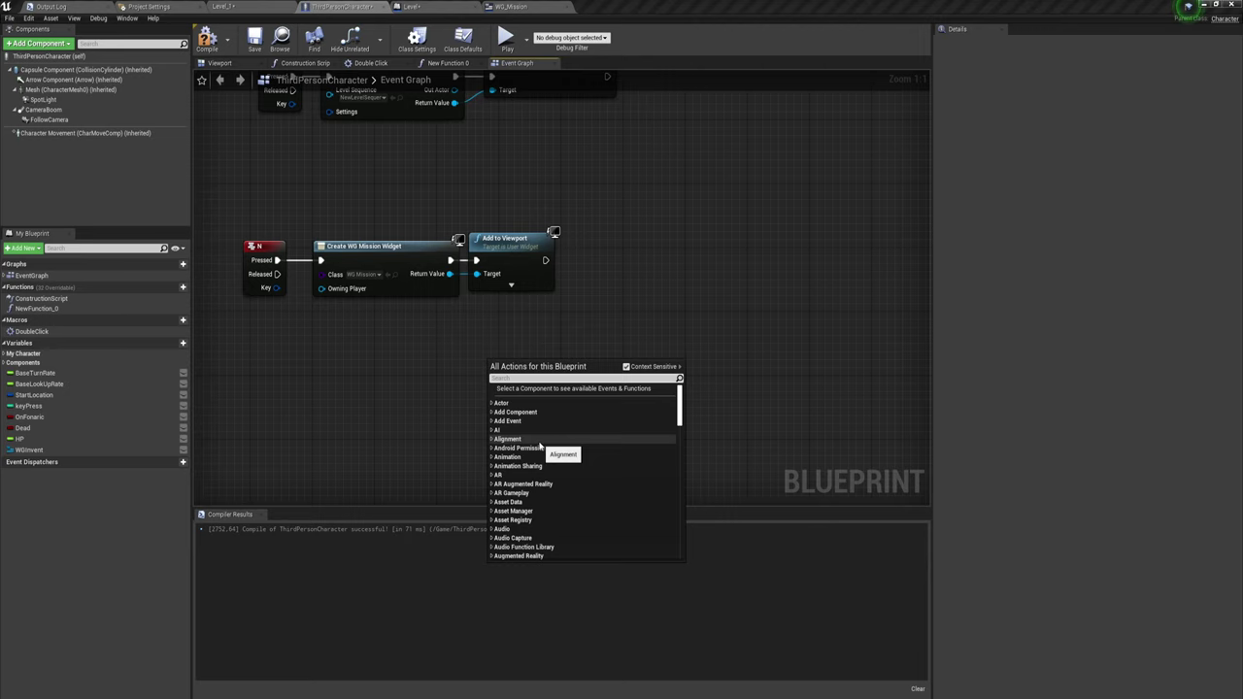
text(get t)
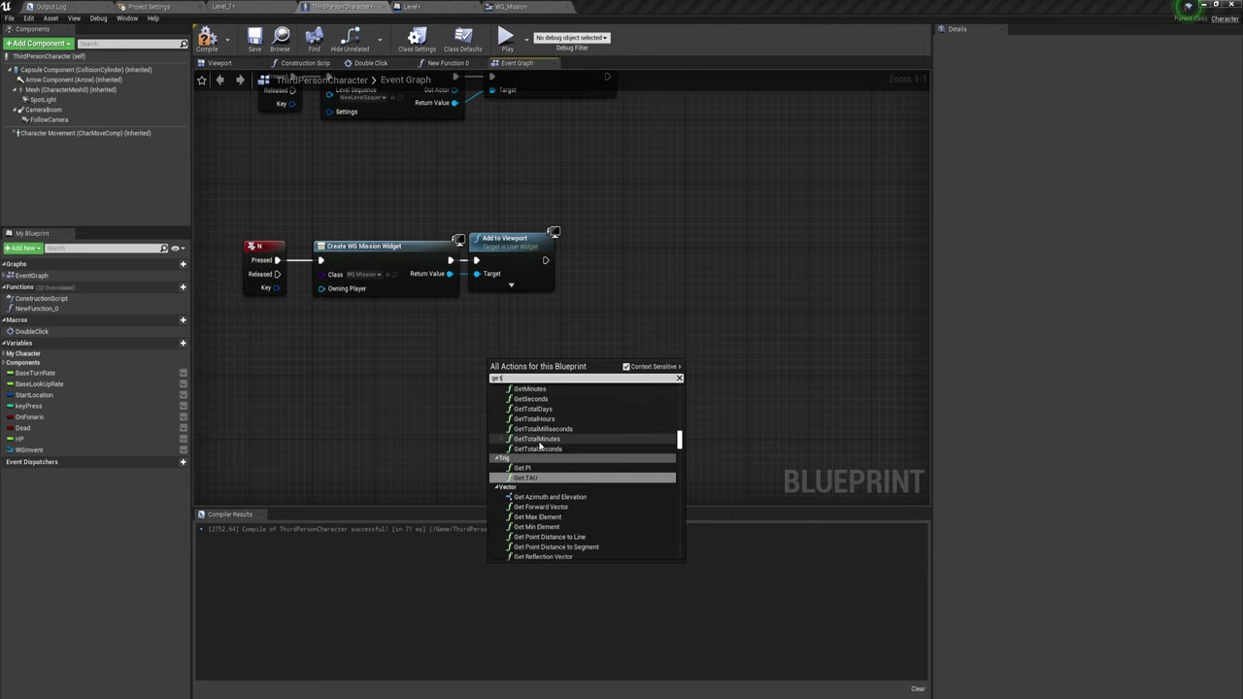
text(pla)
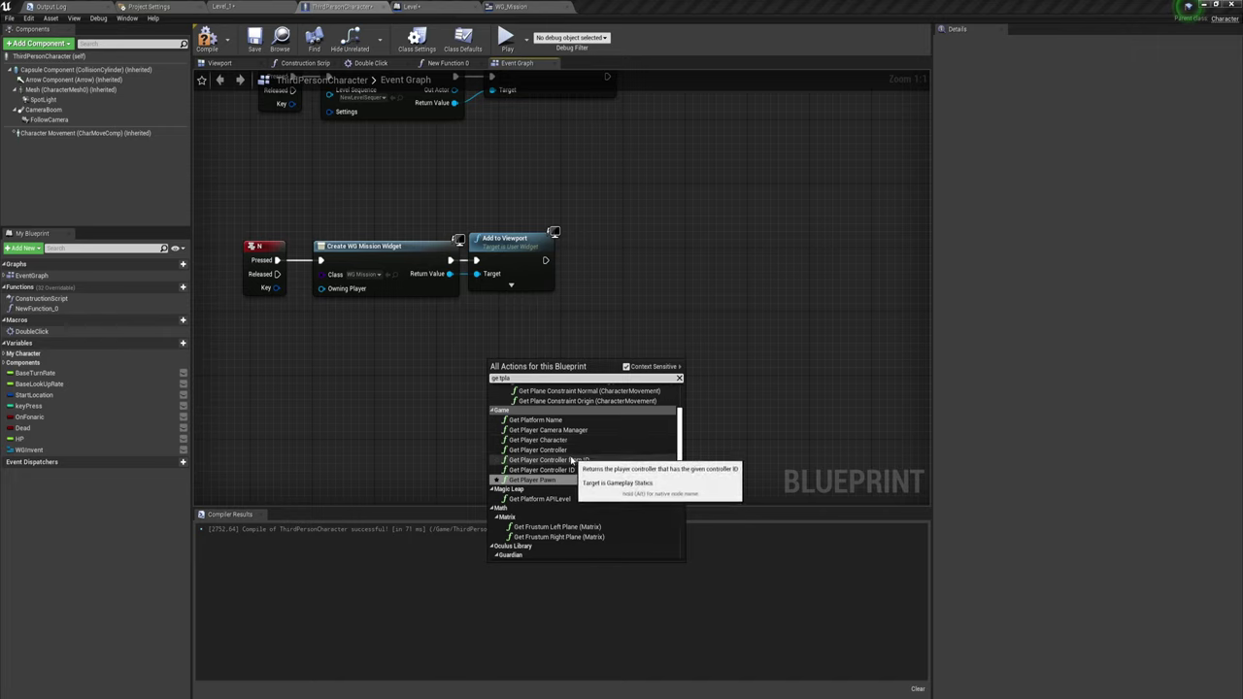
click(554, 449)
mouse_move(571, 361)
mouse_down()
mouse_move(533, 337)
mouse_move(632, 247)
mouse_up()
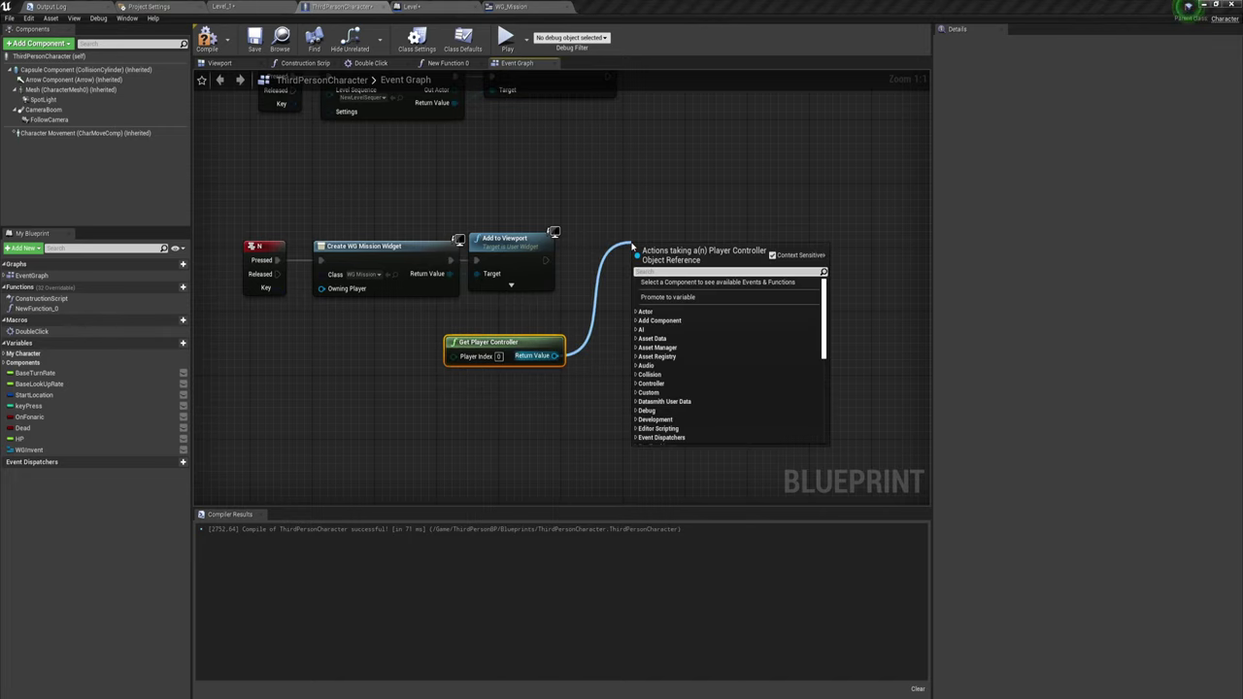
Step: Add a Set Show Mouse Cursor node, checked, wired after Add to Viewport
text(set sho)
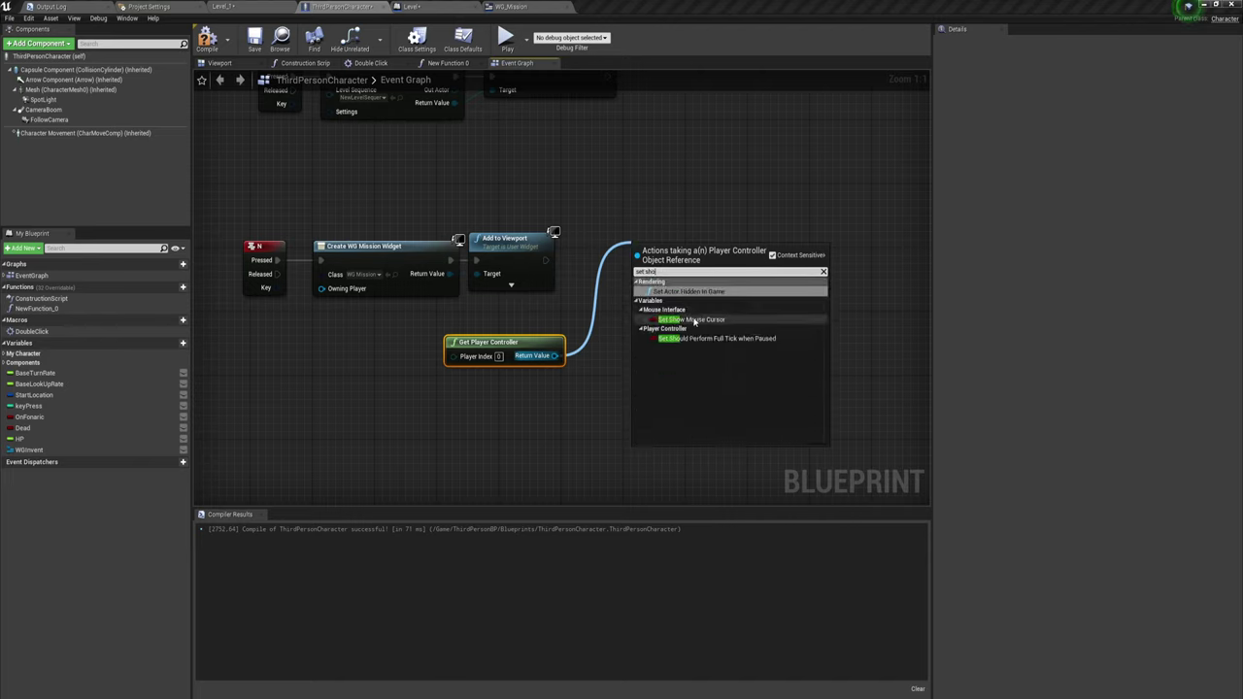
click(691, 319)
drag(639, 251, 545, 260)
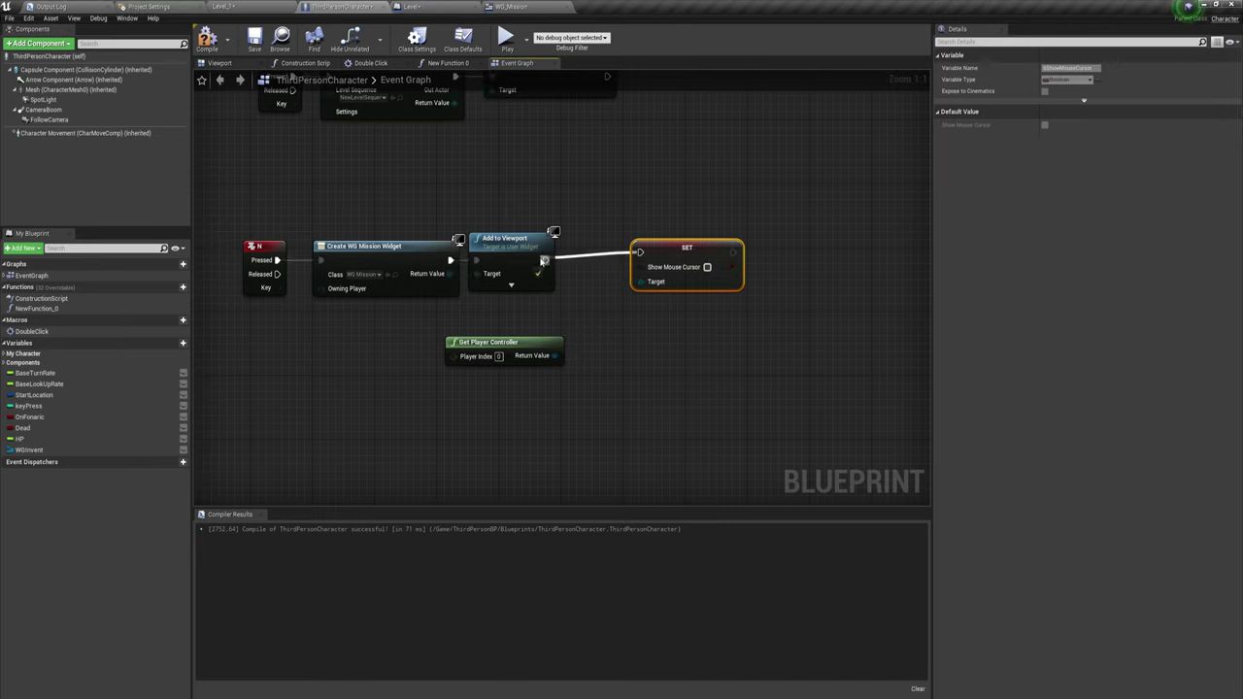
drag(667, 249, 605, 257)
click(645, 275)
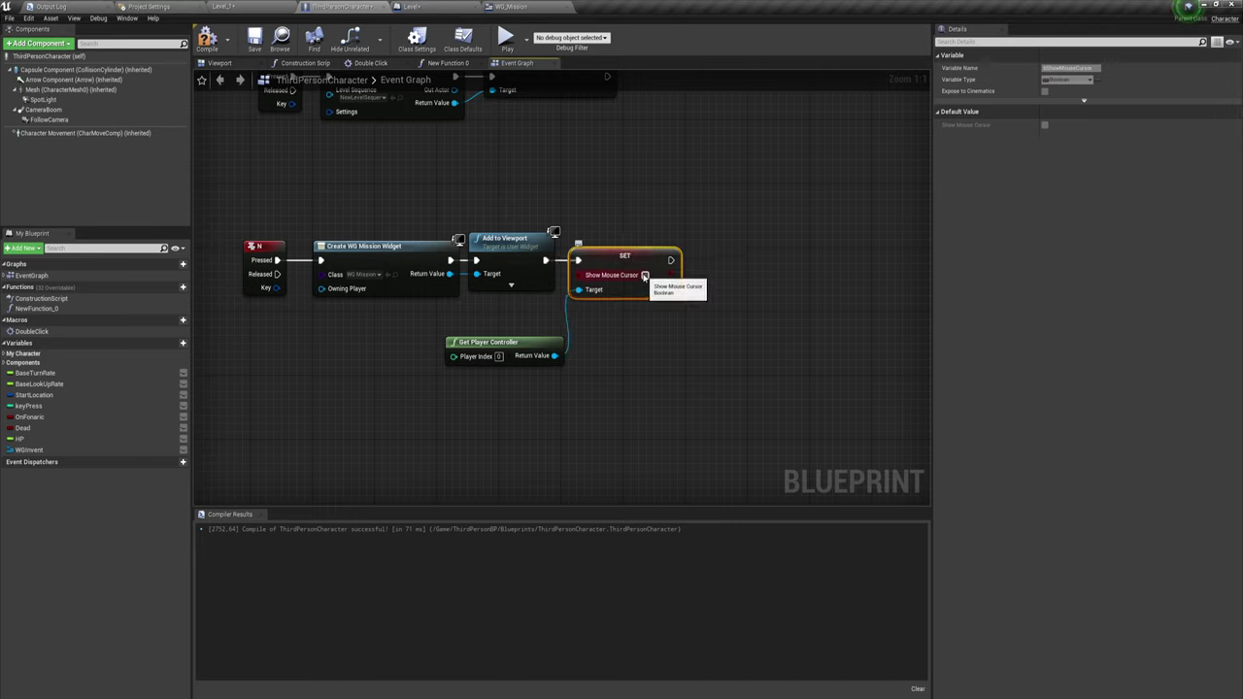
Step: Add Set Input Mode UI Only on the player controller, executed after the SET node
mouse_move(554, 355)
ctrl+mouse_down()
mouse_move(729, 332)
mouse_move(729, 317)
ctrl+mouse_up()
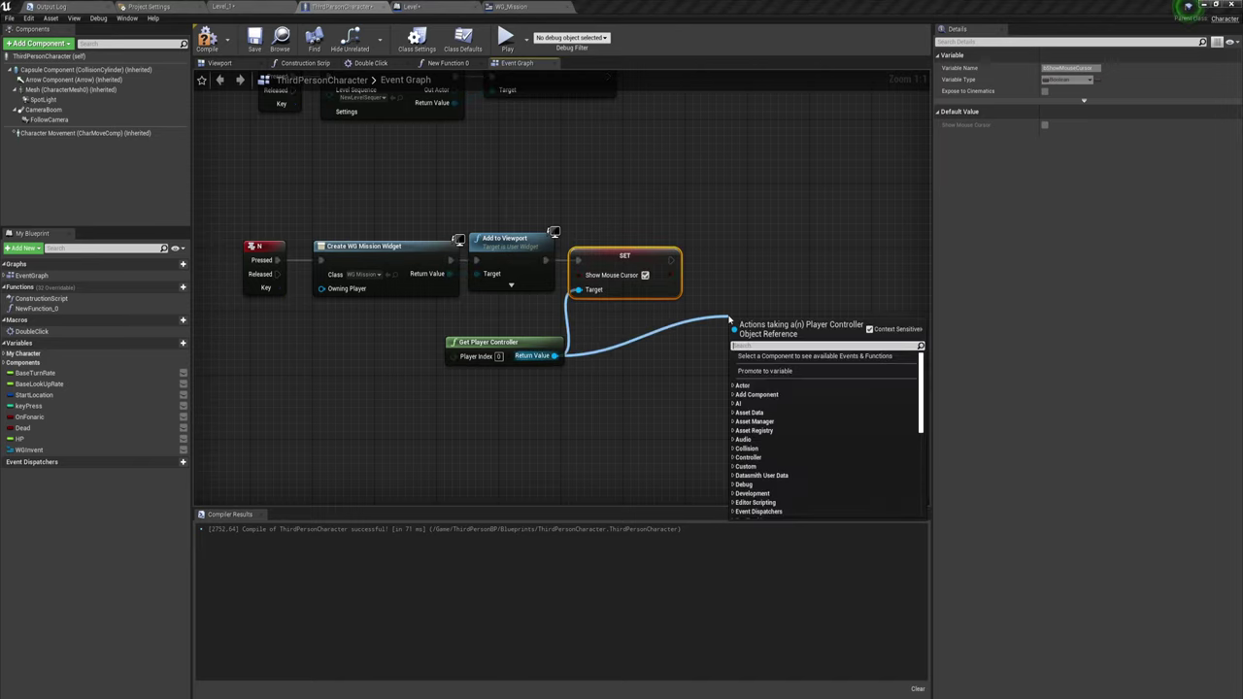
text(set)
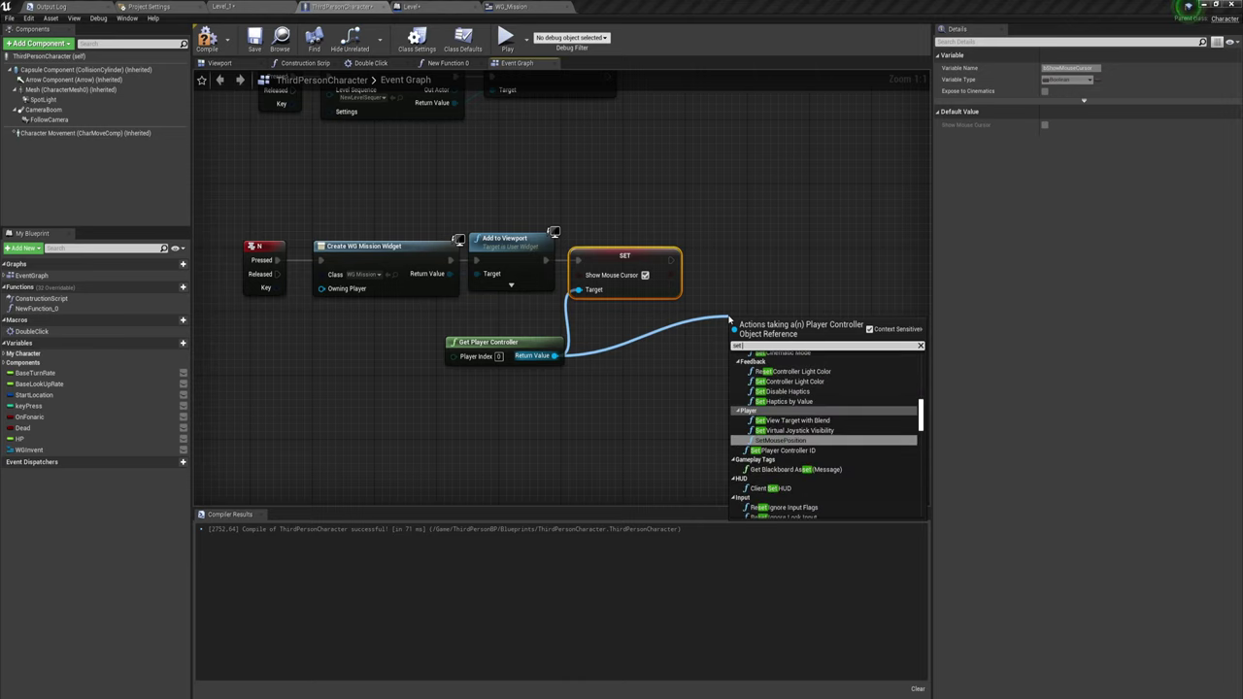
text( in)
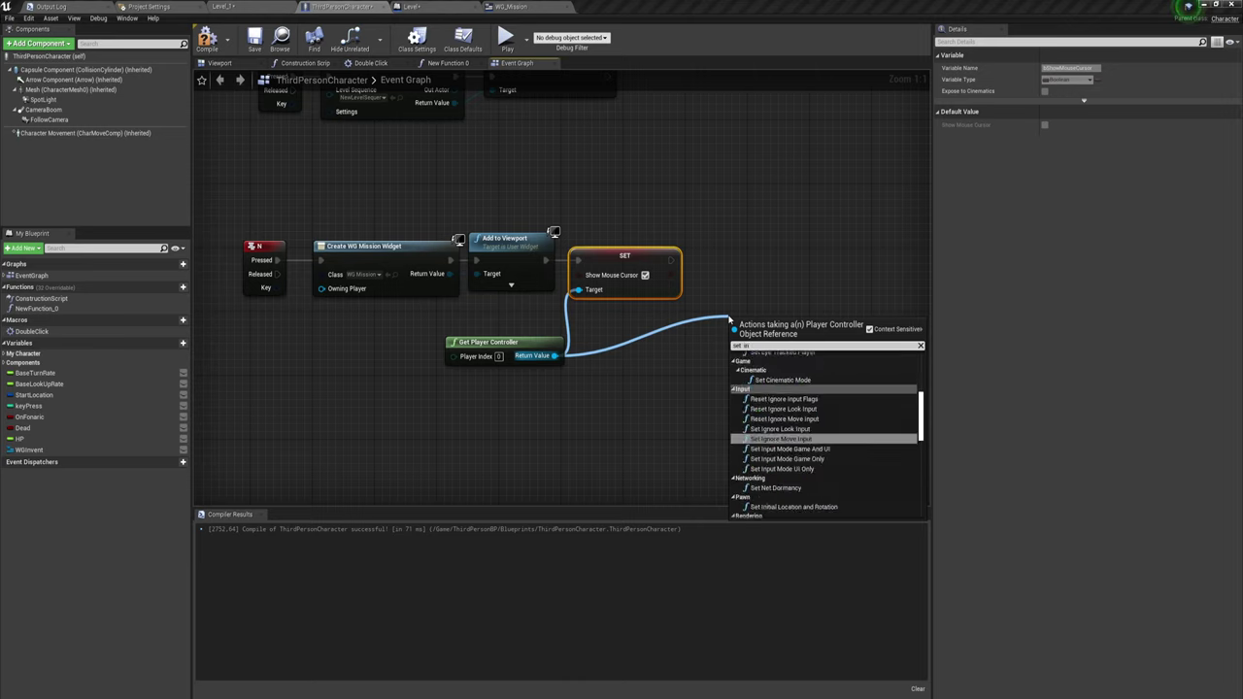
text(p)
click(782, 435)
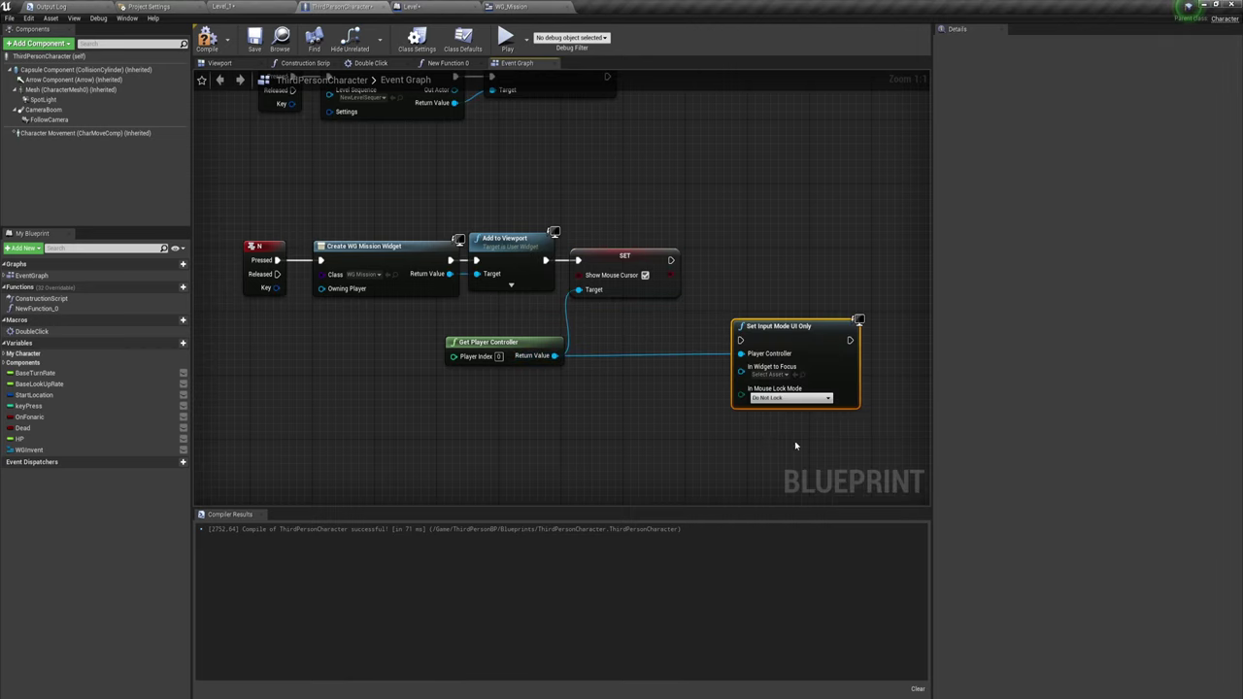
mouse_move(763, 321)
mouse_down()
mouse_move(754, 278)
mouse_move(722, 261)
mouse_move(704, 278)
mouse_move(701, 268)
mouse_up()
click(659, 390)
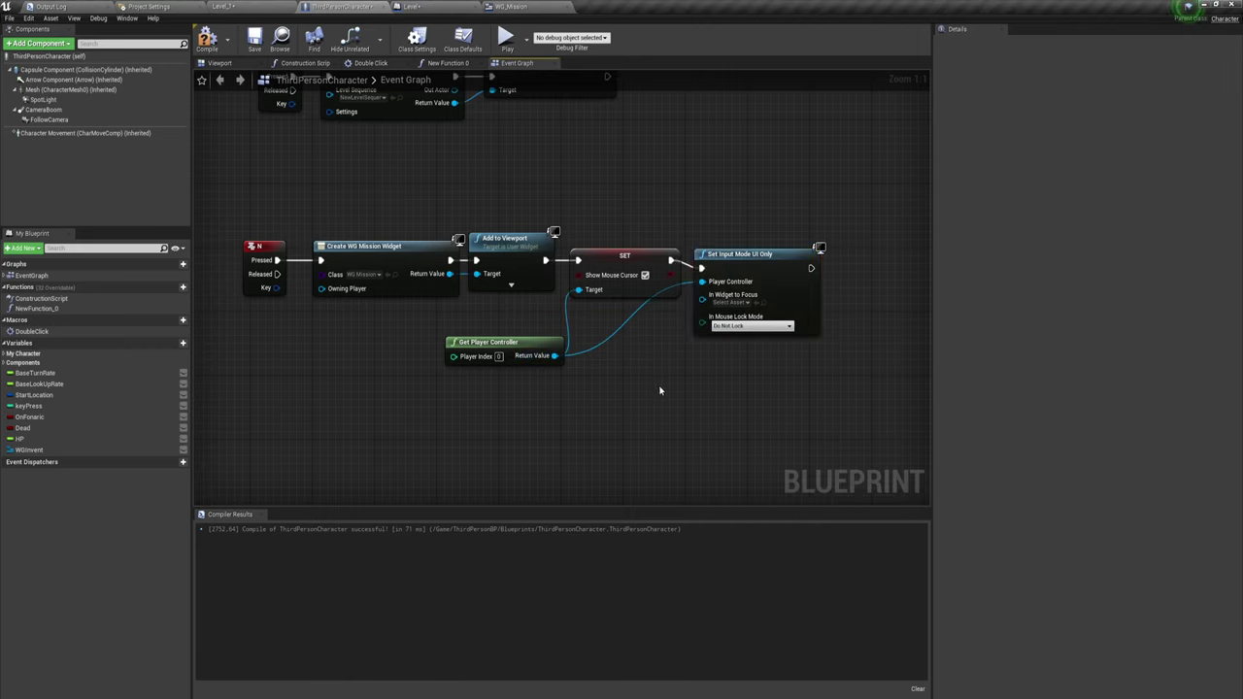
drag(245, 160, 829, 362)
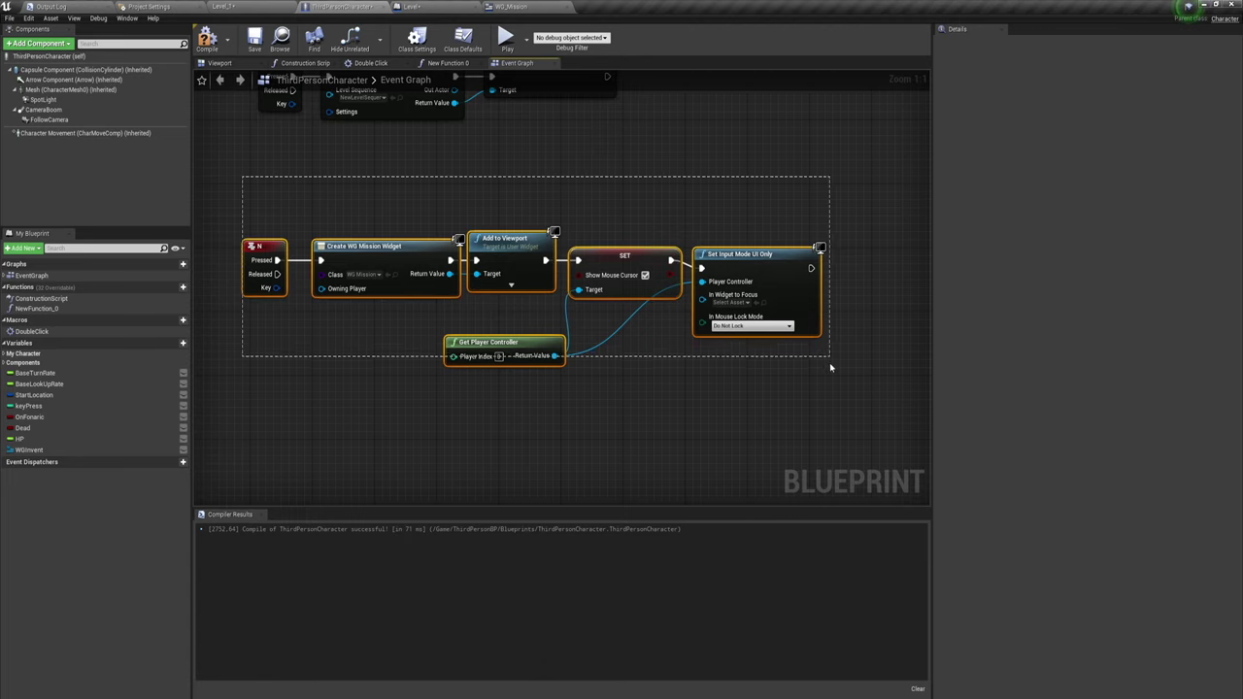
drag(344, 177, 554, 278)
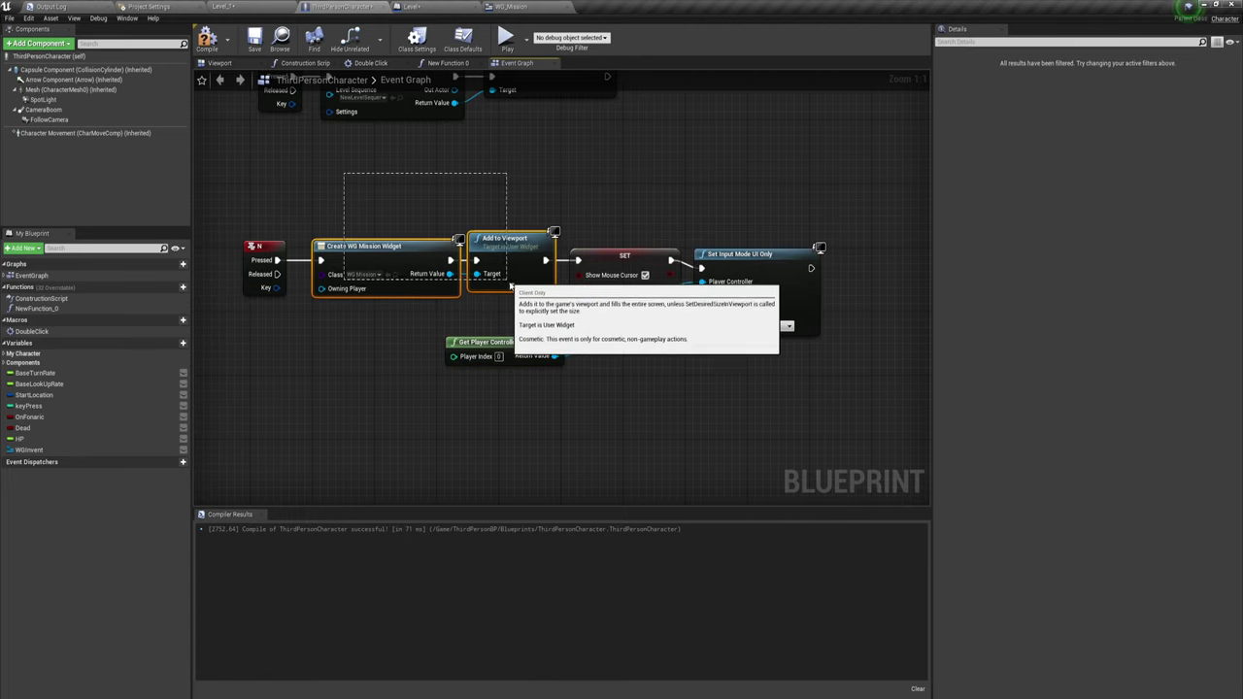
drag(554, 378, 610, 350)
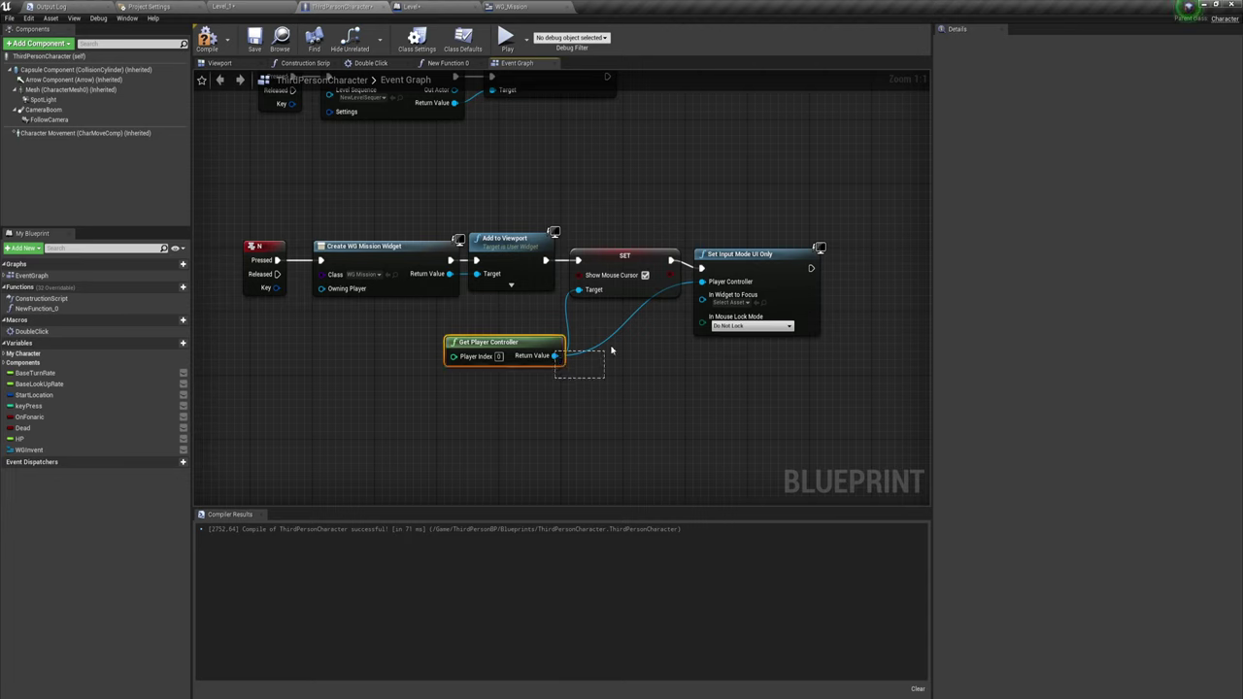
ctrl+click(618, 294)
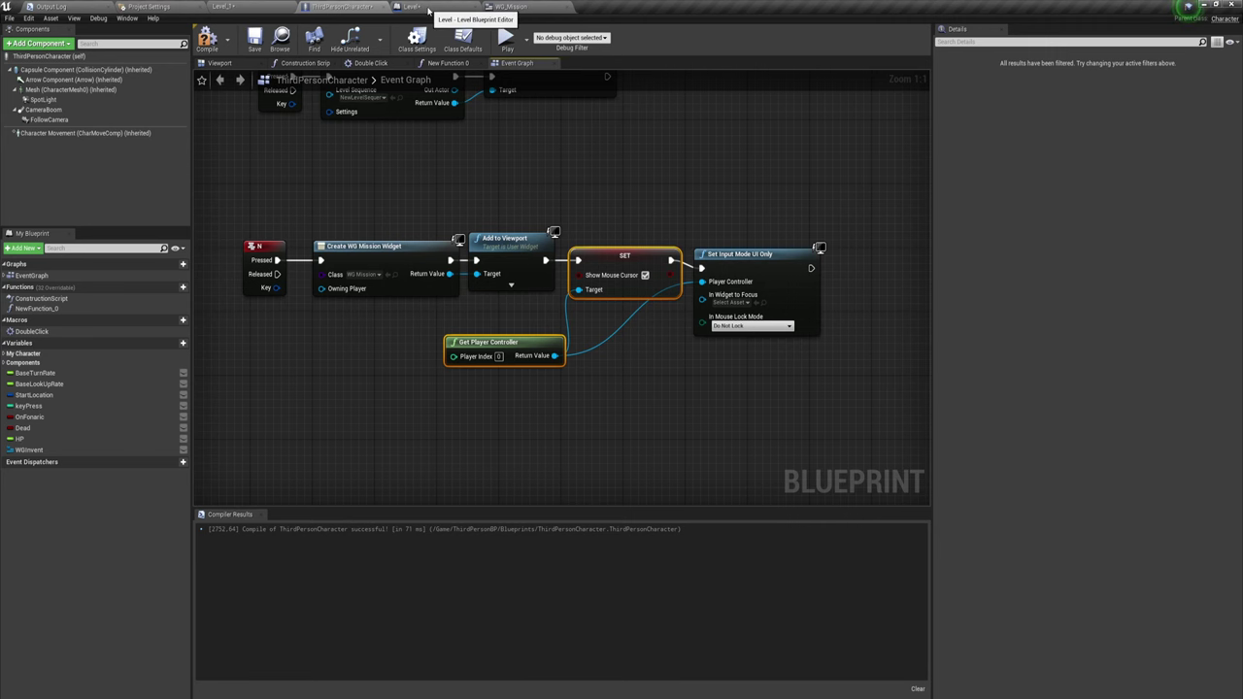
Step: In WG_Mission, select Button_0 (Принять) and create its On Clicked event
click(532, 7)
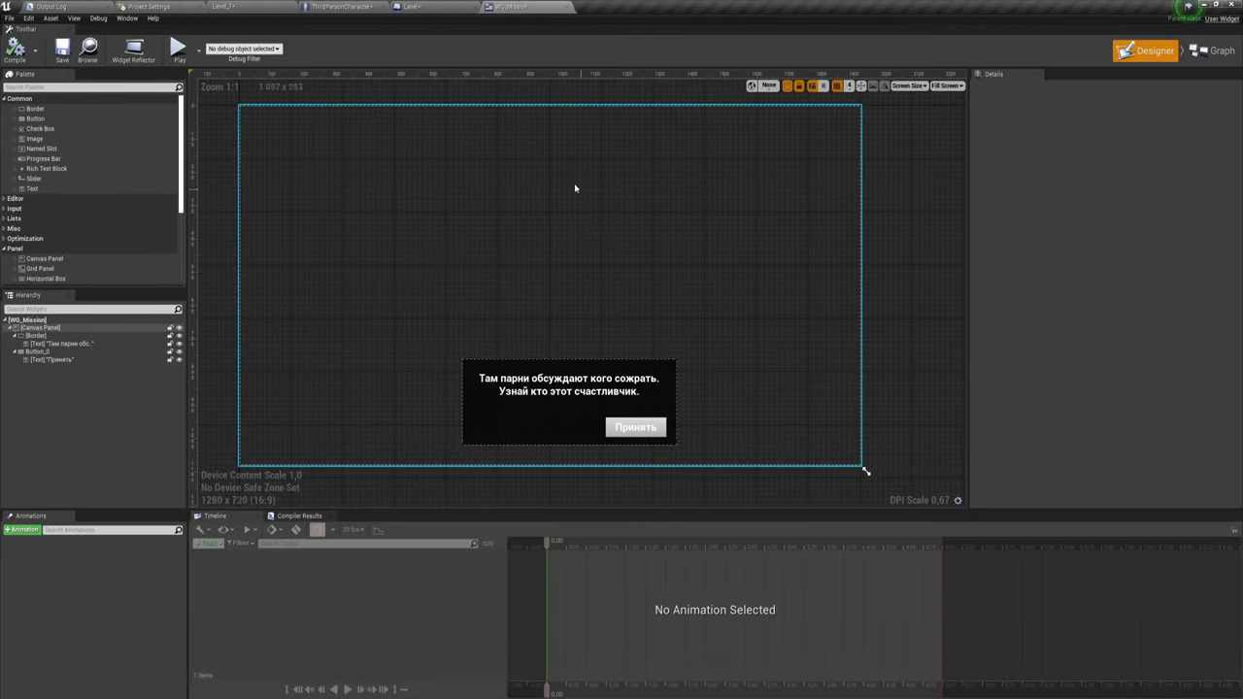
click(641, 430)
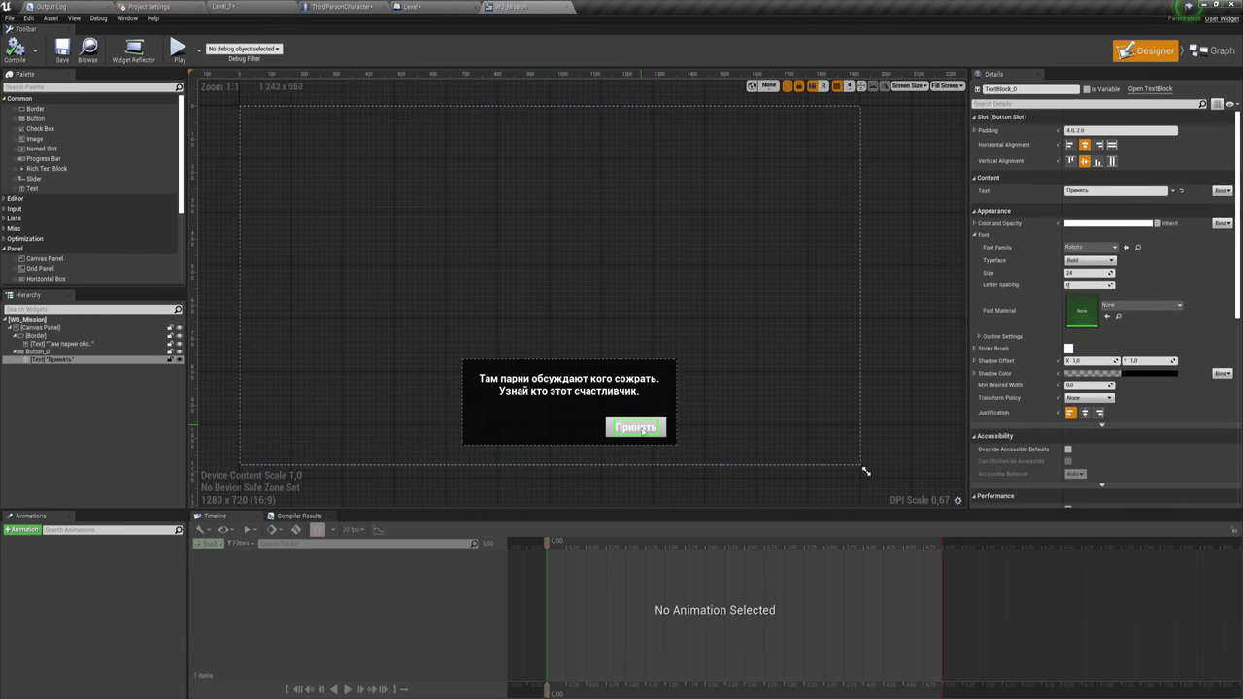
scroll(1123, 367, down, 5)
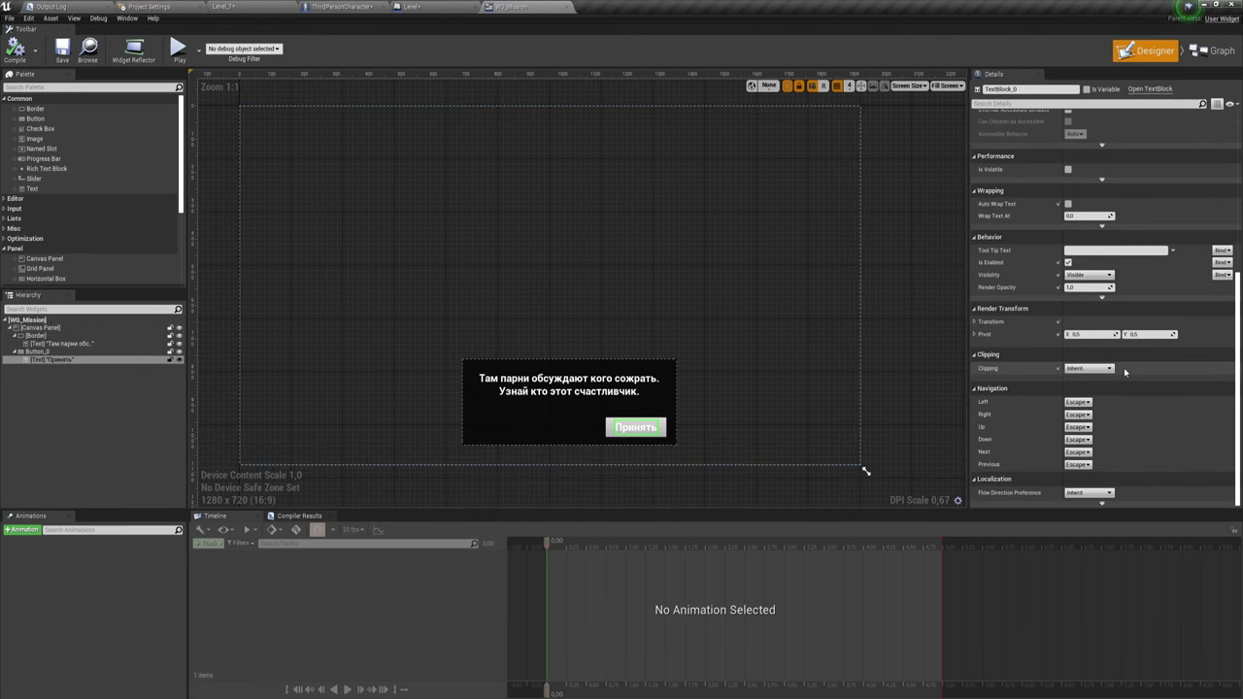
click(668, 425)
scroll(1058, 417, down, 3)
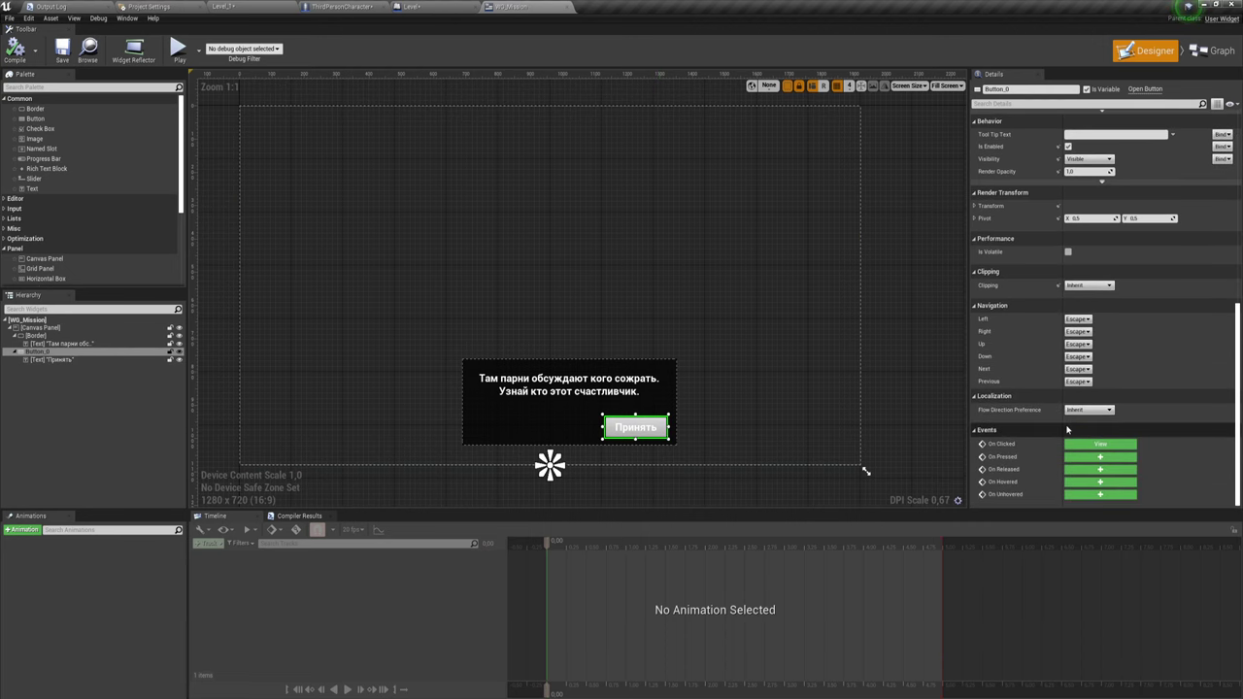
click(1084, 443)
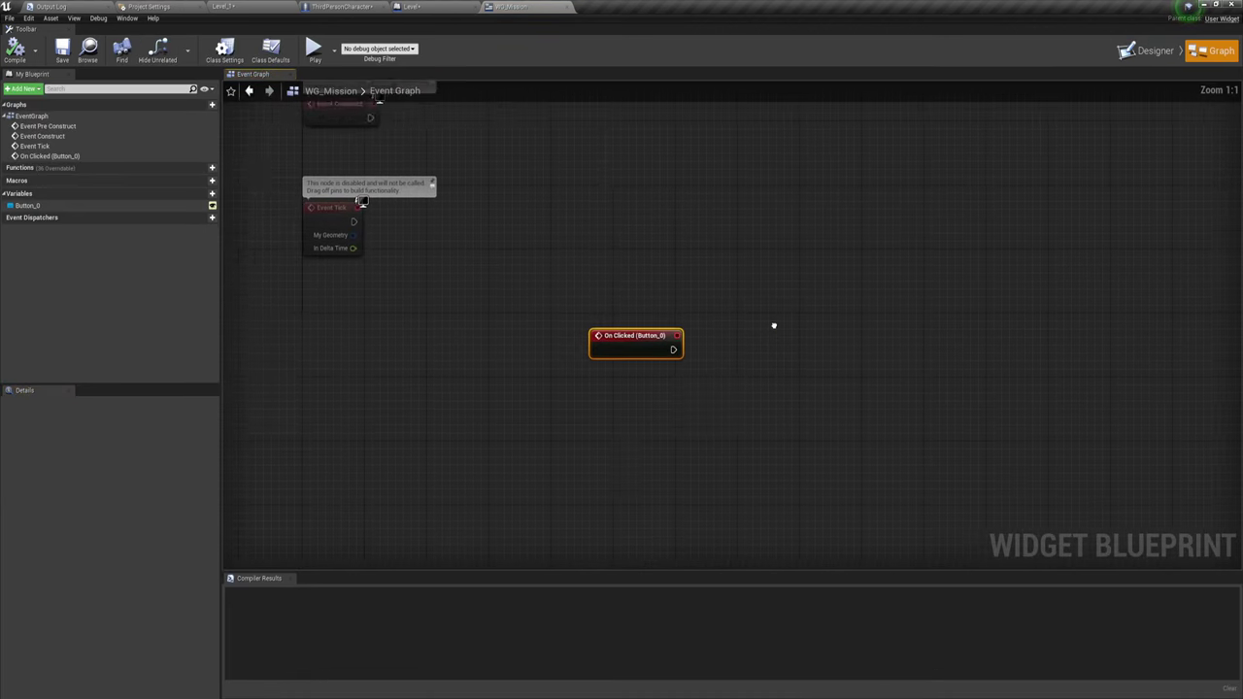
Step: Drag a wire from the On Clicked (Button_0) exec pin to list its follow-up actions
drag(396, 288, 593, 418)
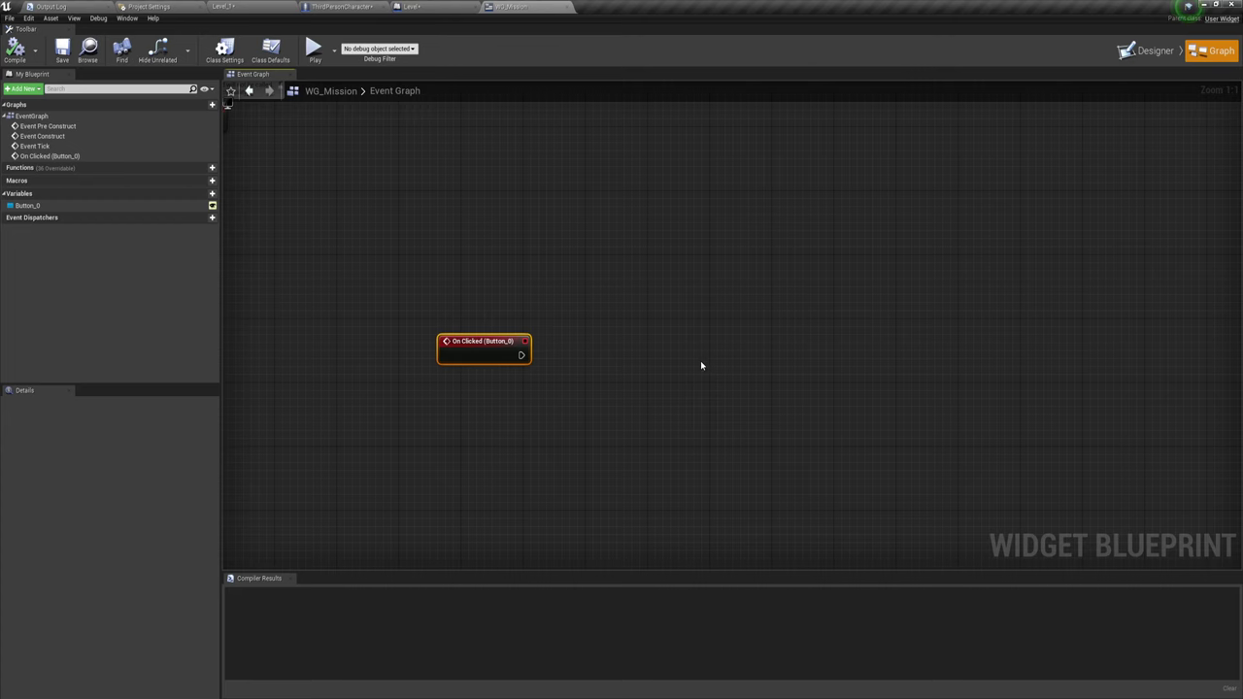
right_drag(702, 363, 666, 382)
drag(493, 371, 604, 384)
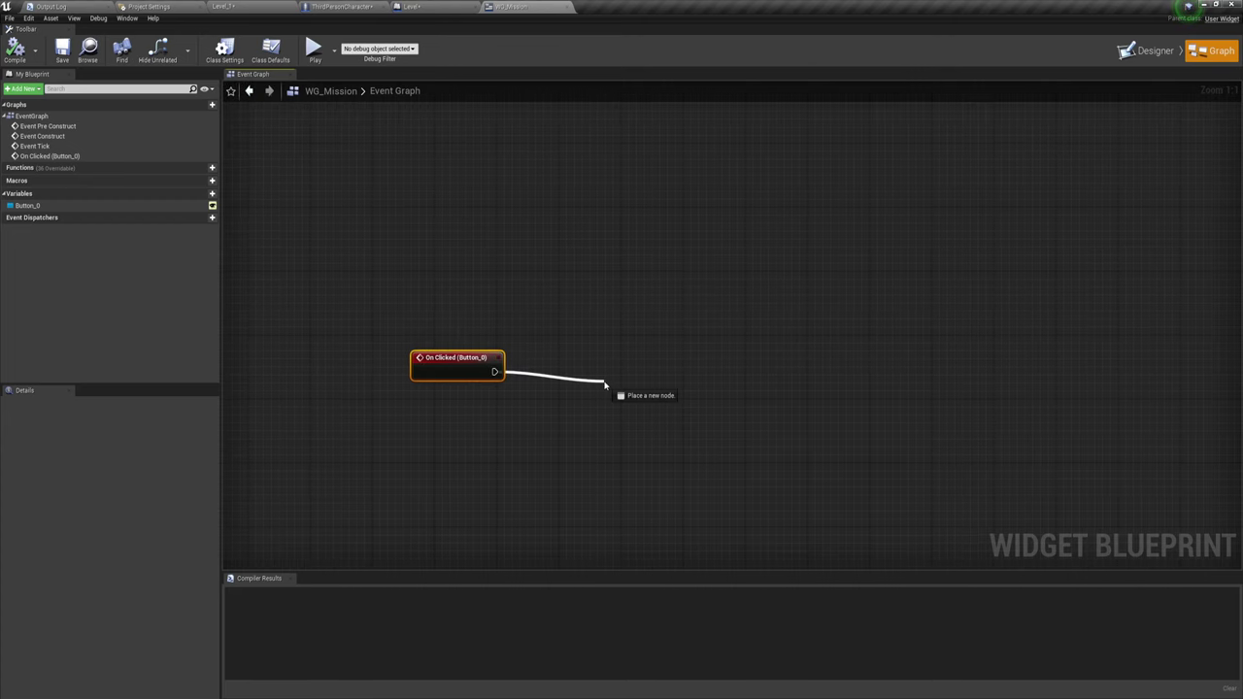
drag(604, 385, 618, 373)
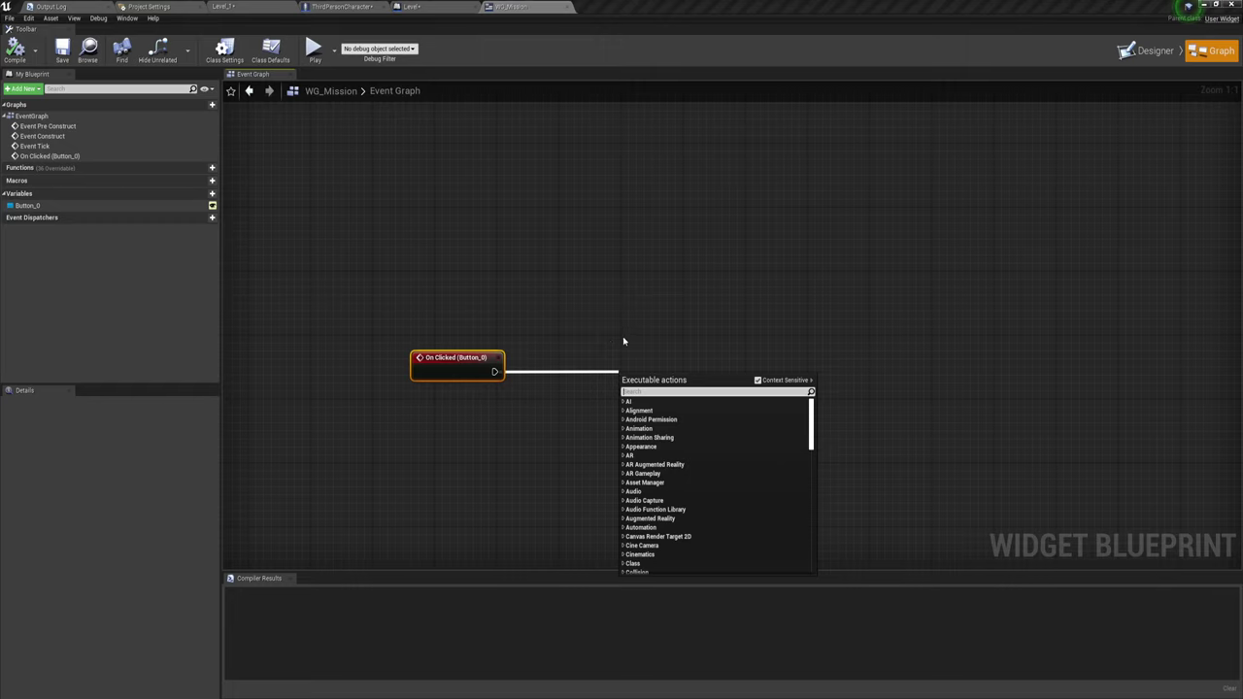
click(683, 336)
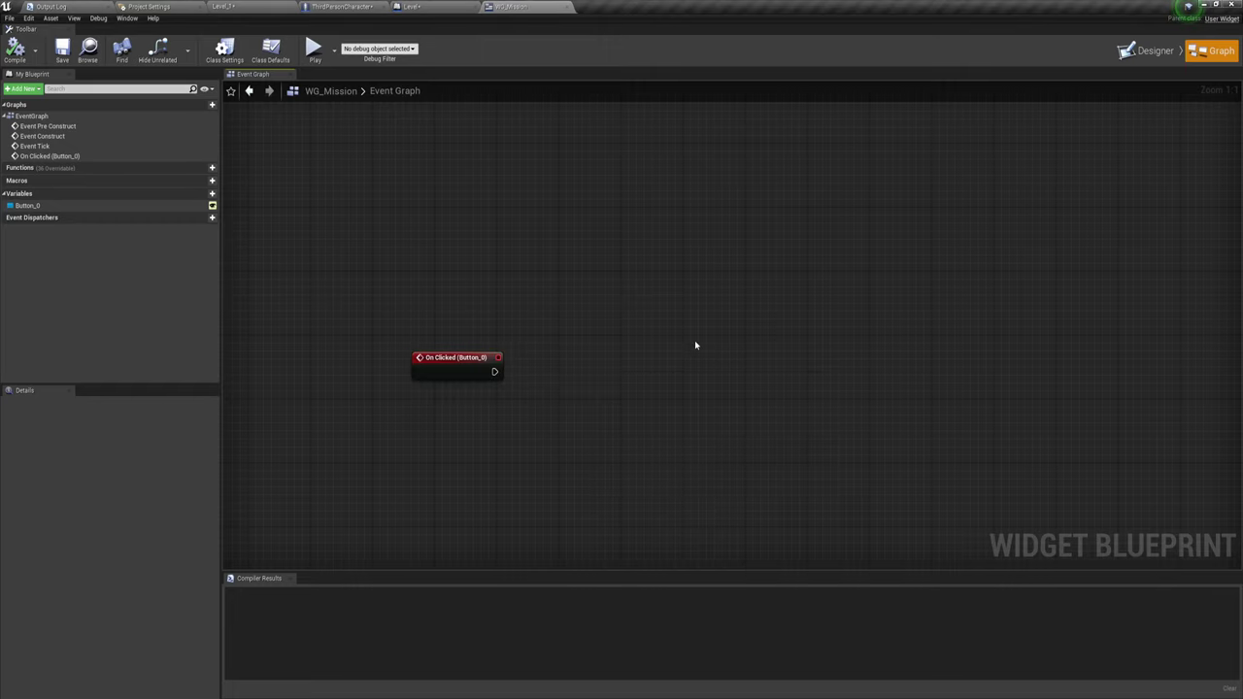
right_drag(705, 364, 602, 361)
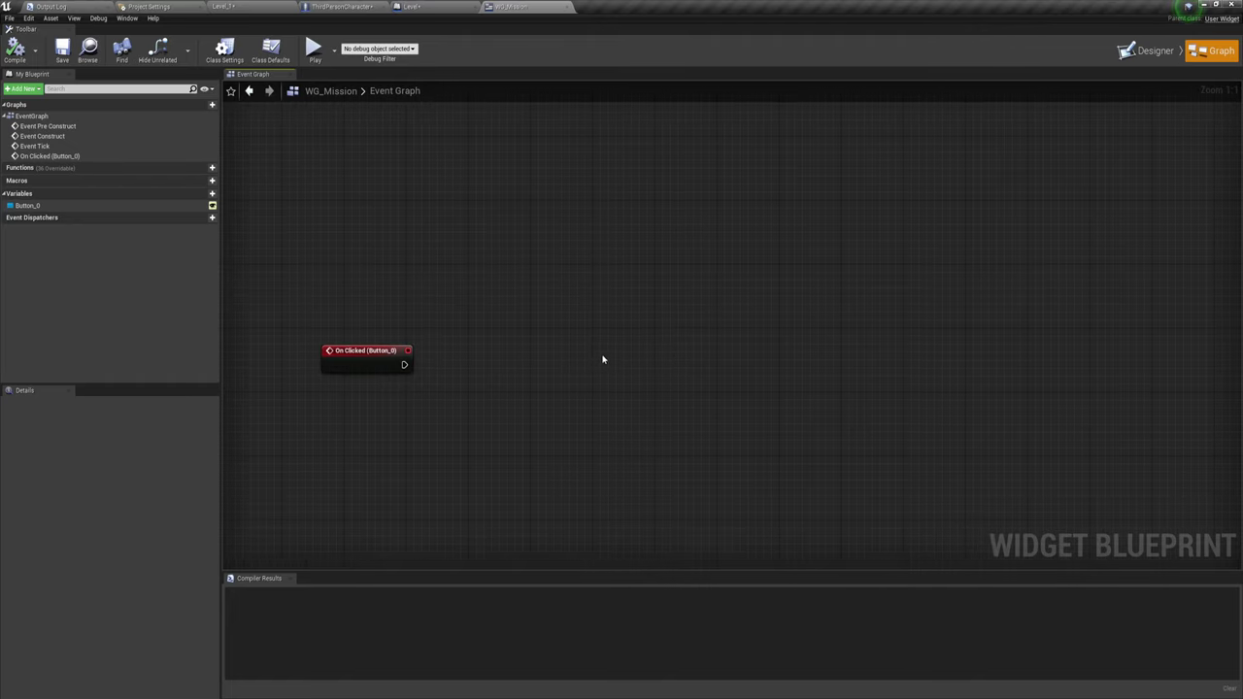
drag(404, 364, 544, 367)
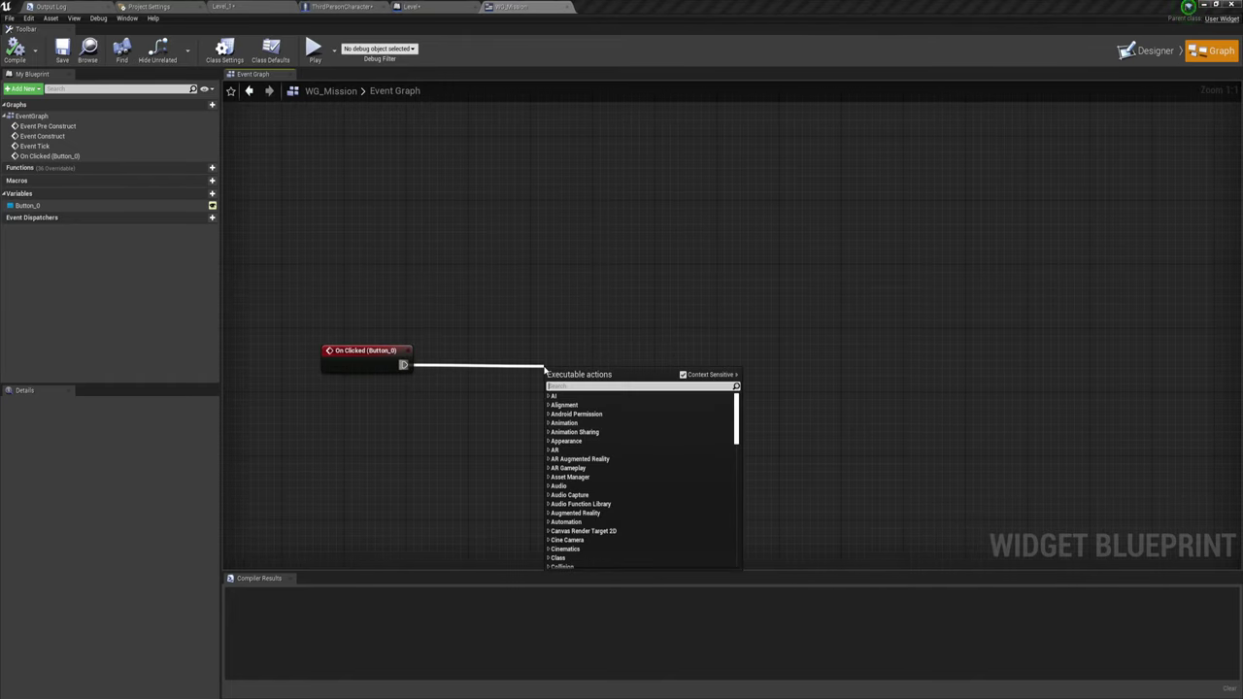
Step: Paste the SET Show Mouse Cursor and Get Player Controller nodes and wire them after On Clicked
click(470, 329)
drag(404, 364, 520, 367)
click(524, 342)
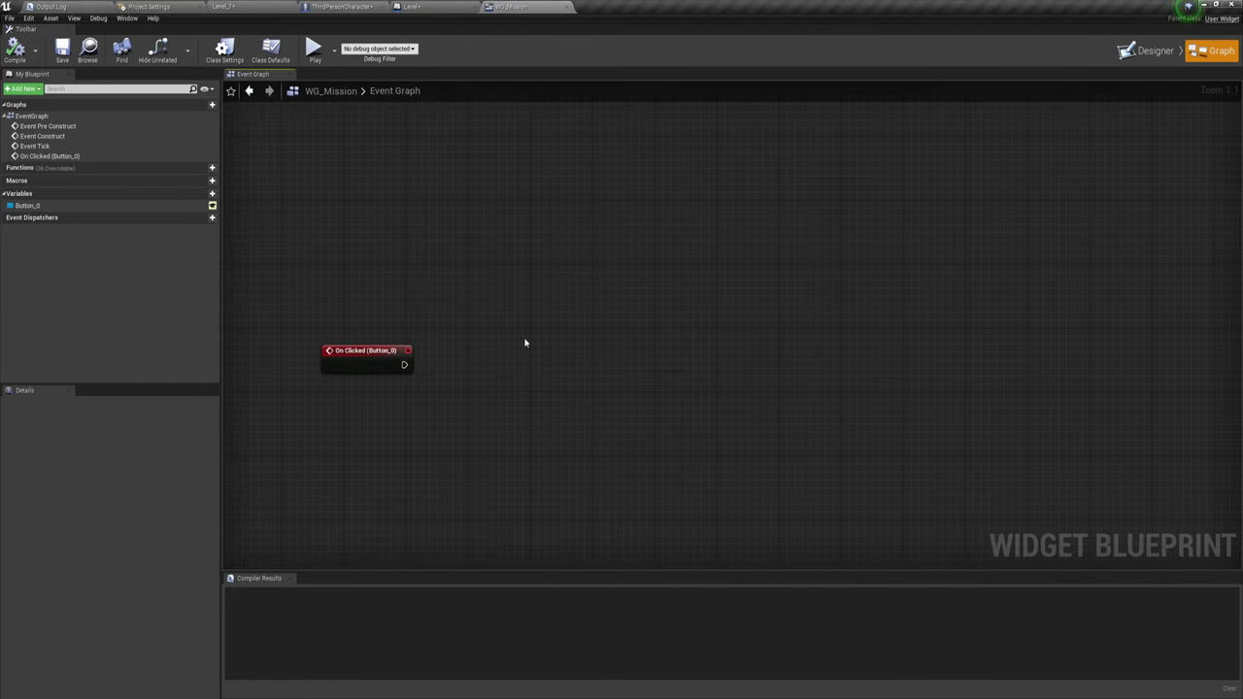
key(ctrl+v)
mouse_move(598, 316)
mouse_down()
mouse_move(438, 356)
mouse_move(487, 381)
mouse_up()
click(505, 371)
Step: Add Set Input Mode Game Only from the player controller's Return Value, placed after the SET node
drag(414, 451, 615, 425)
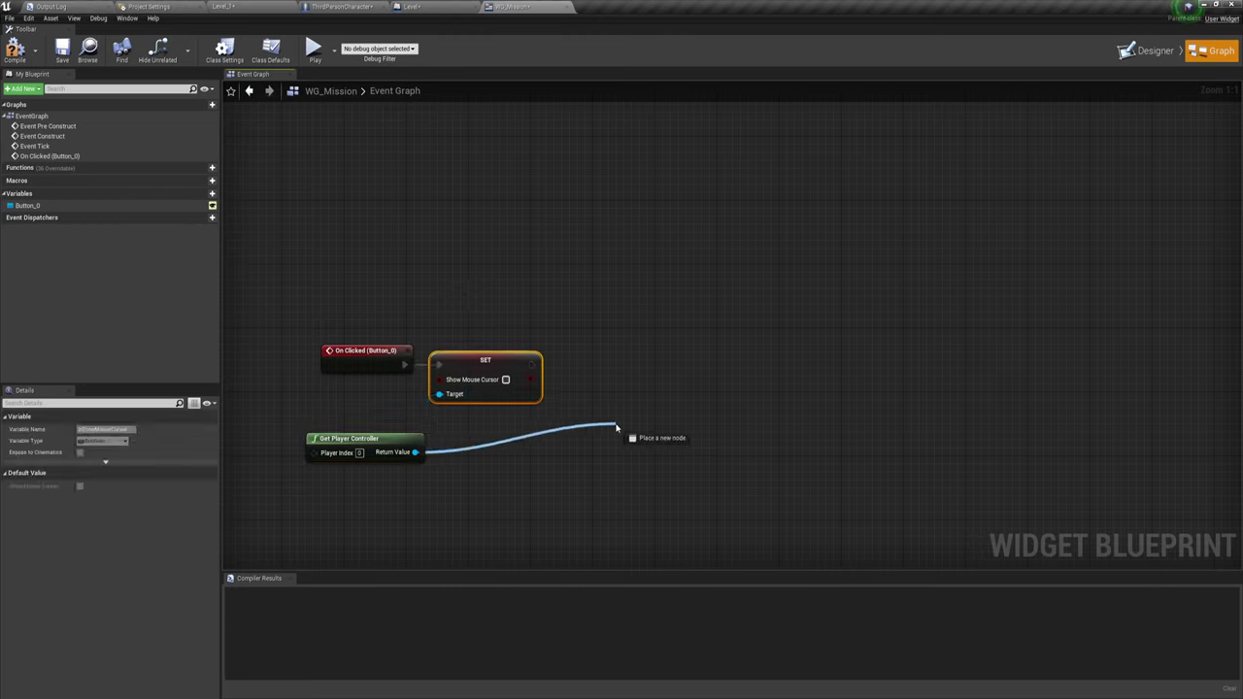
text(set)
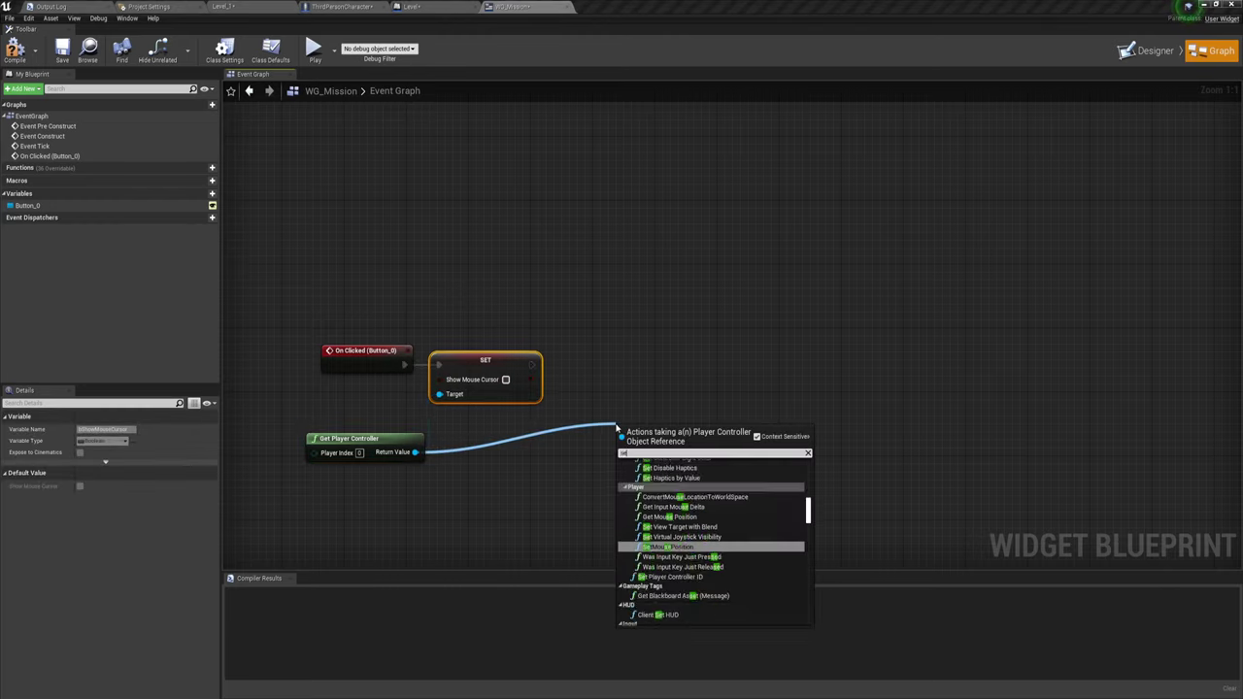
text( inp)
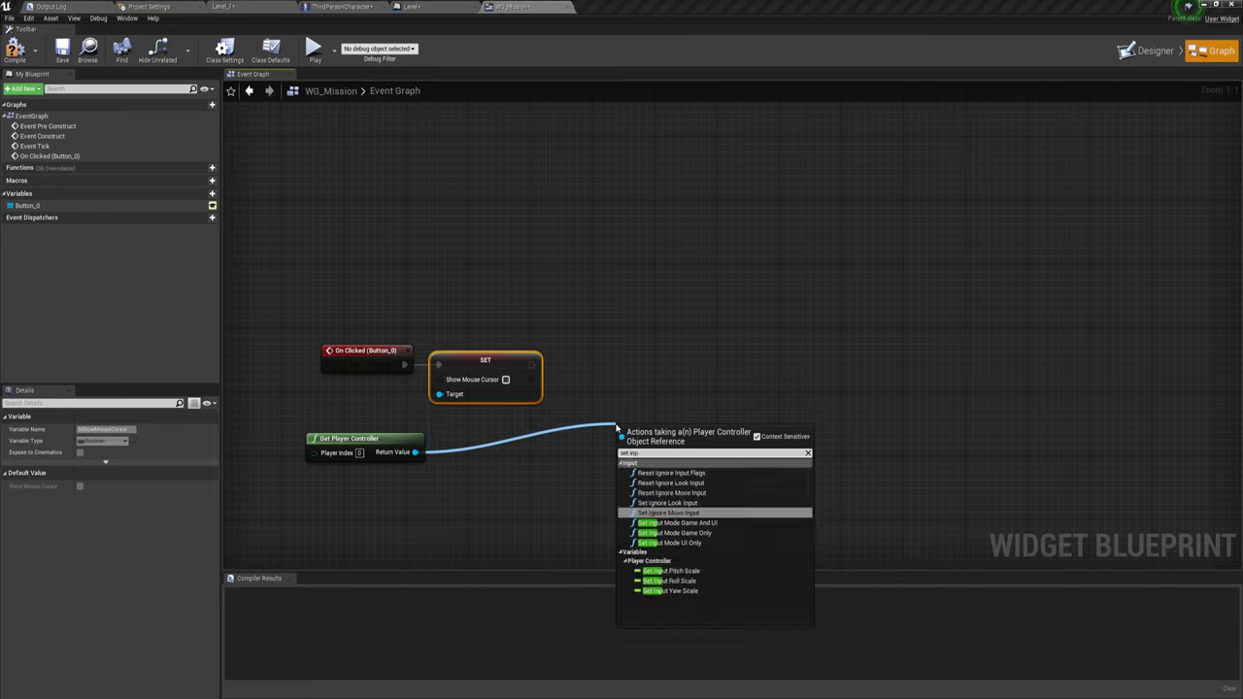
click(693, 533)
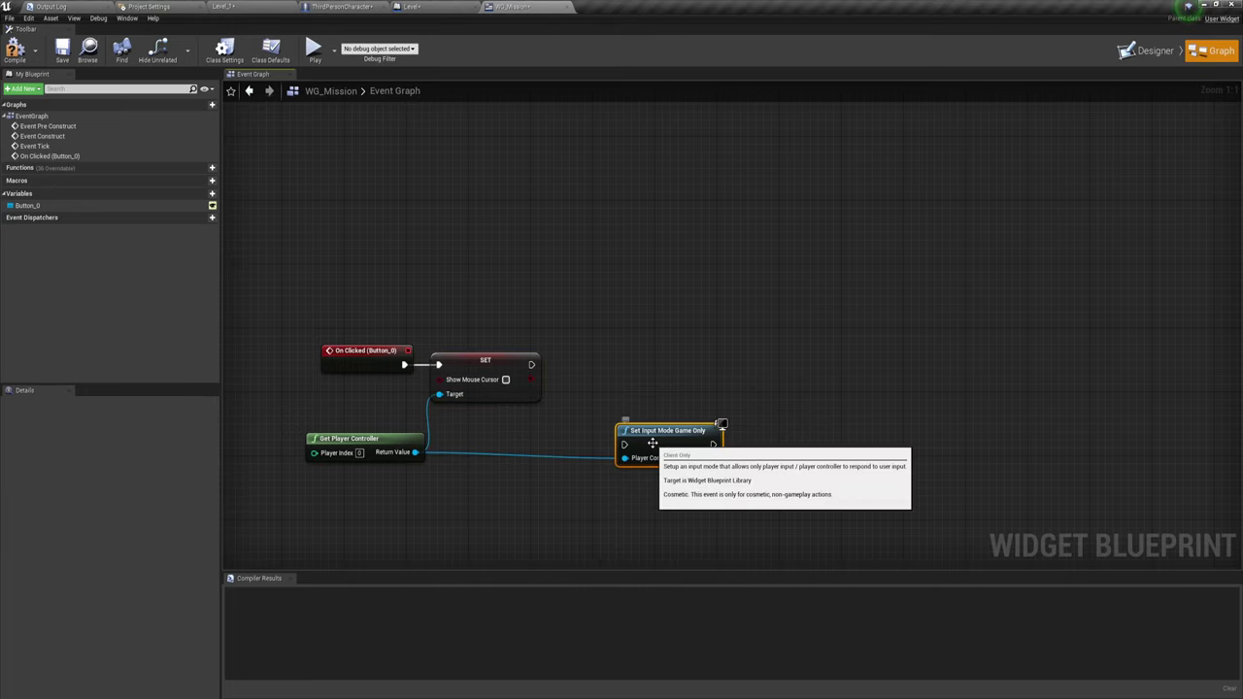
mouse_move(653, 447)
mouse_down()
mouse_move(599, 367)
mouse_move(562, 364)
mouse_up()
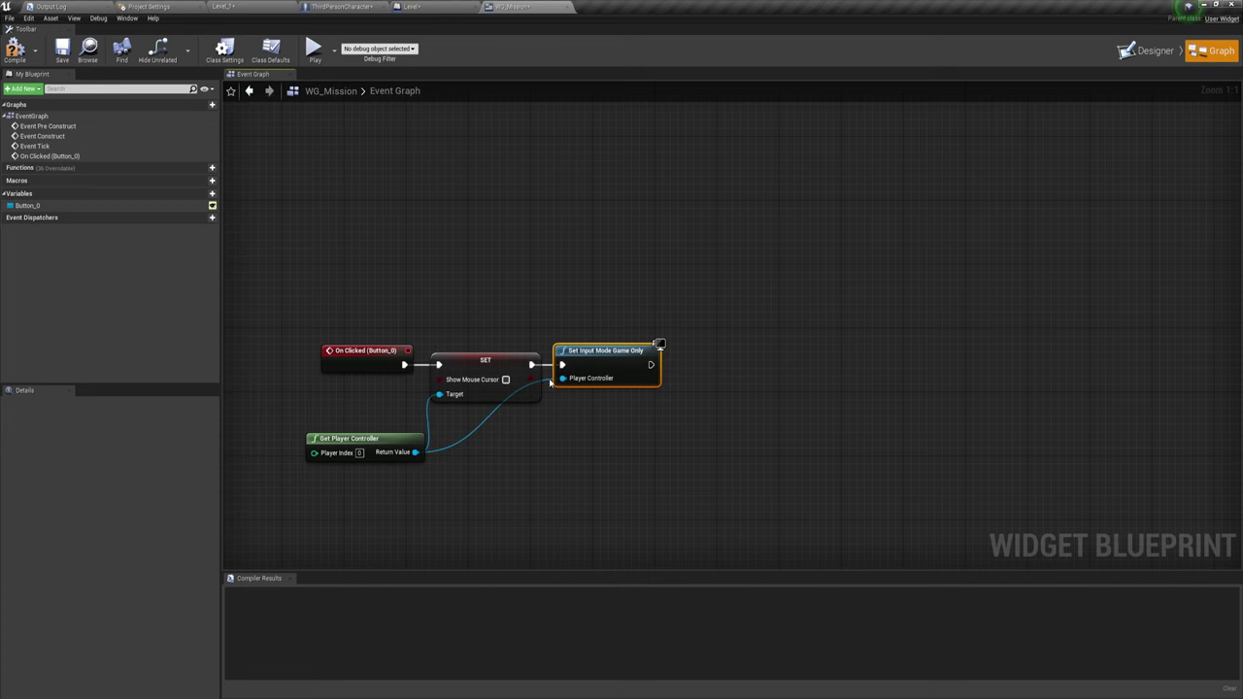
mouse_move(705, 433)
right_down()
mouse_move(693, 399)
mouse_move(612, 445)
right_up()
click(401, 406)
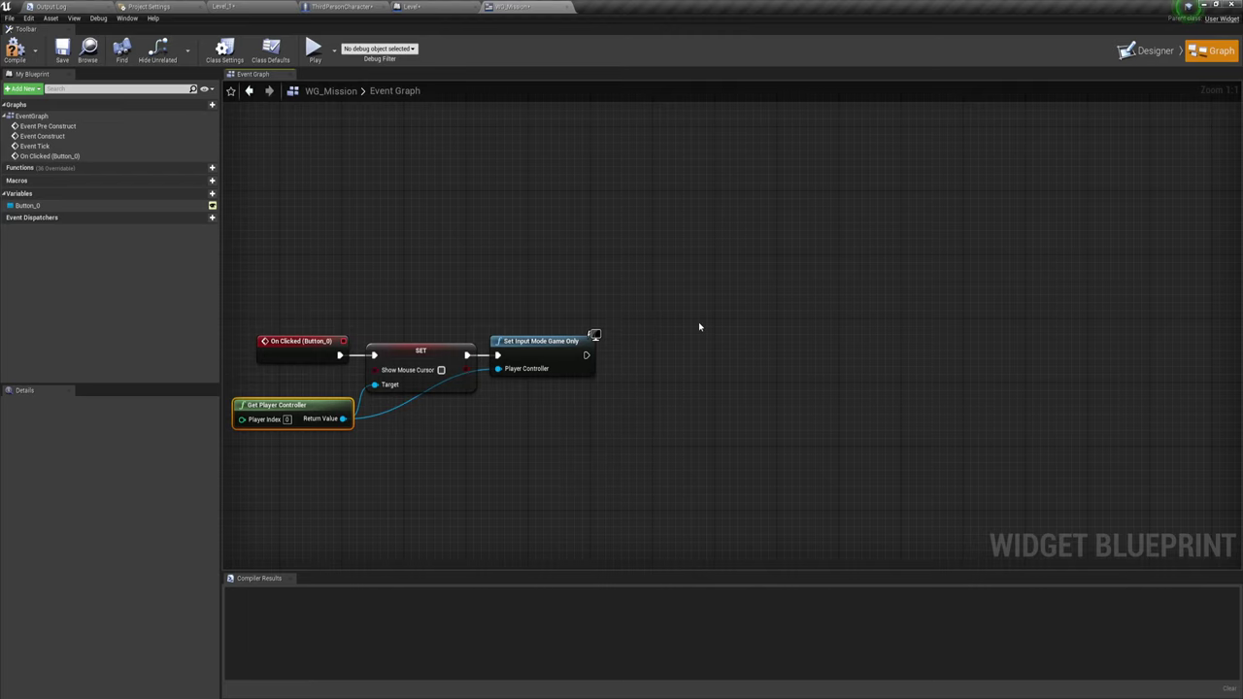
Step: Search 'dela' from Set Input Mode Game Only and add a 0.2-second Delay after it
right_drag(698, 326, 713, 331)
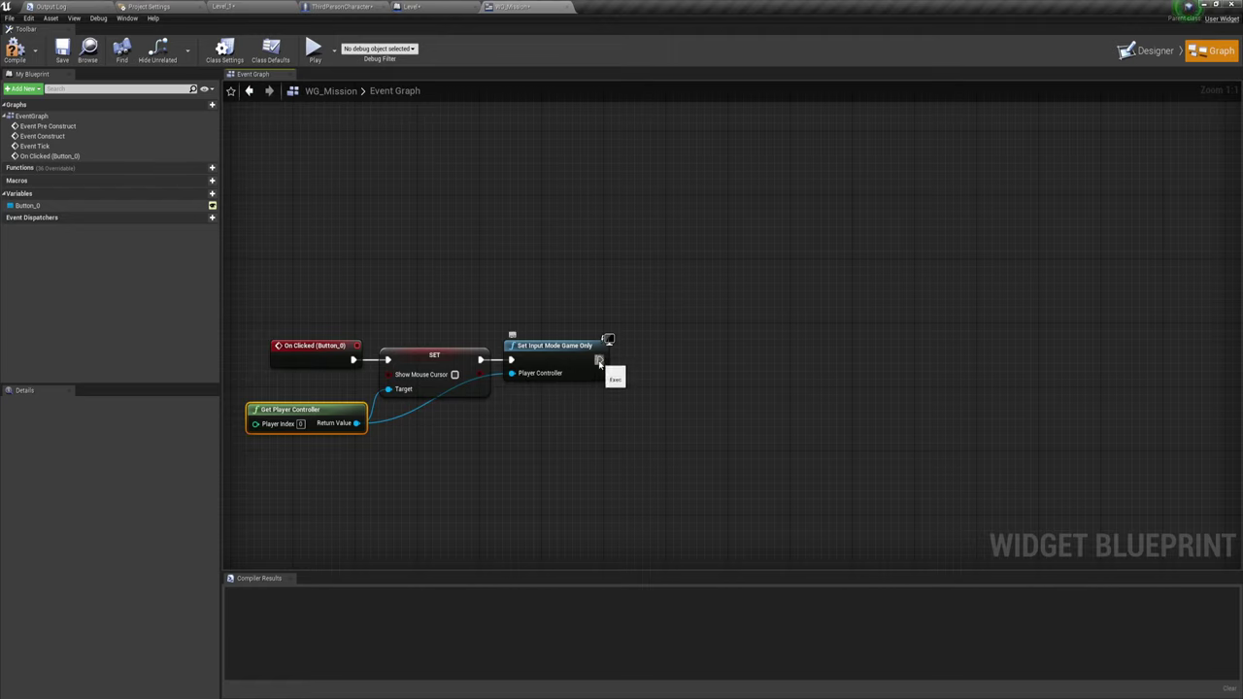
drag(599, 360, 645, 363)
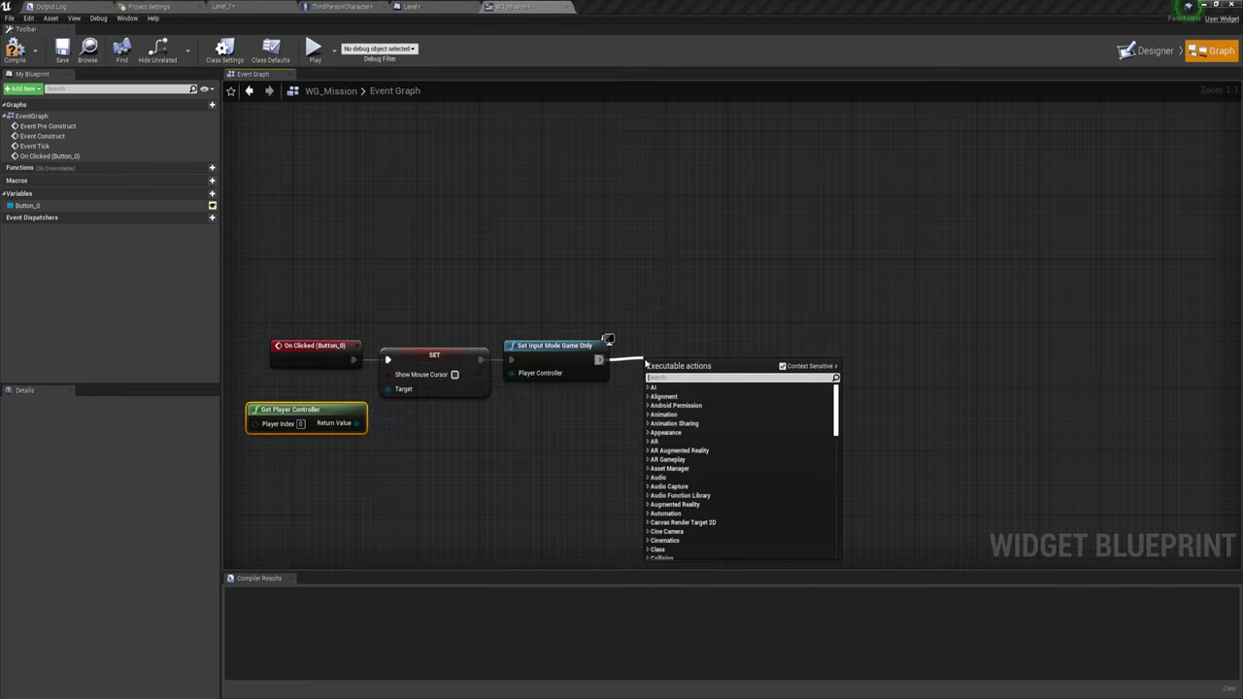
text(dela)
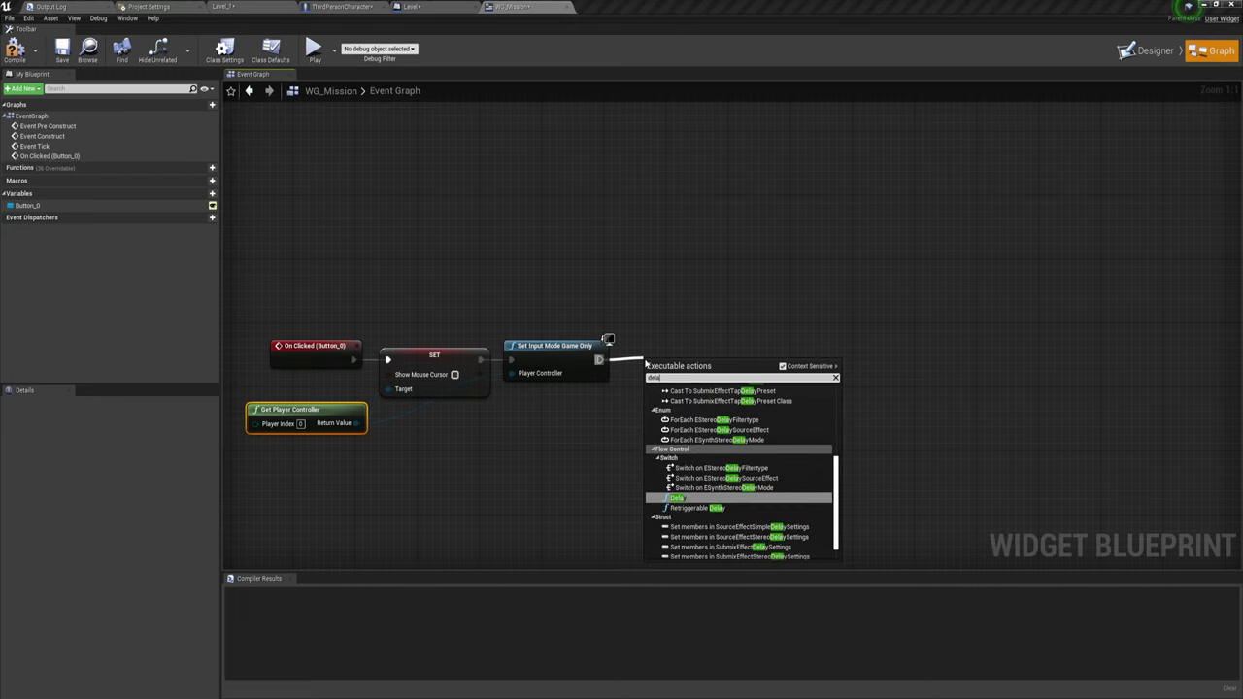
click(680, 497)
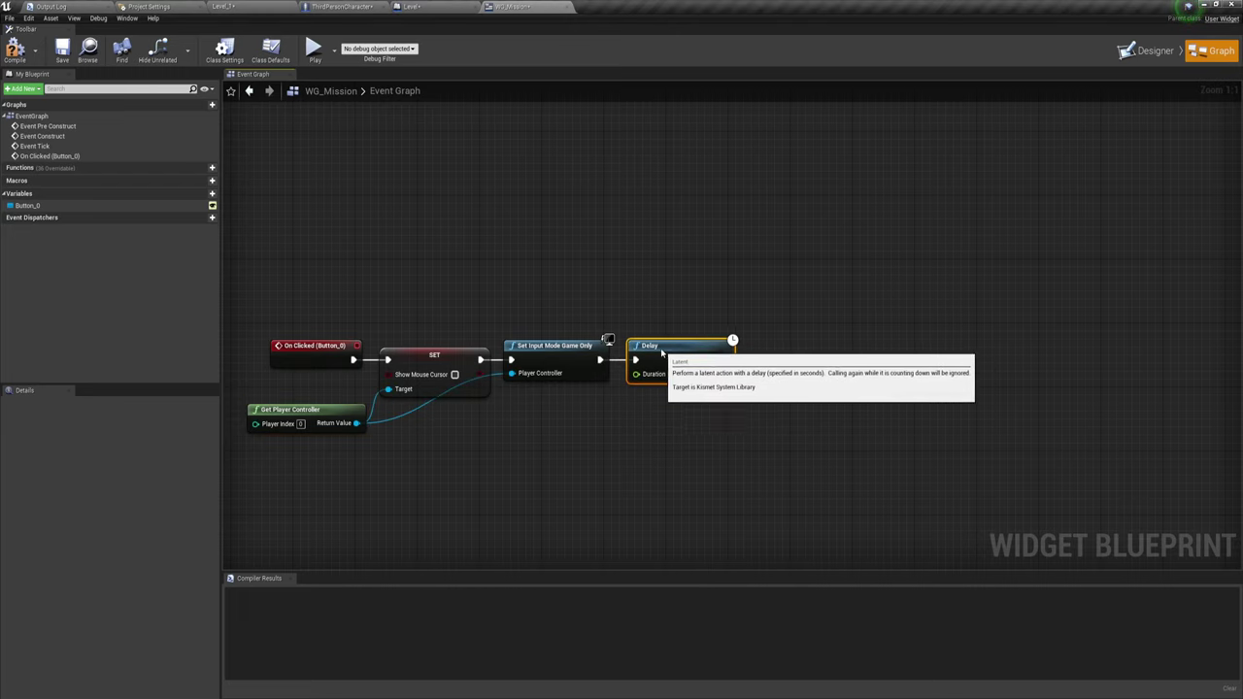
right_drag(698, 423, 651, 430)
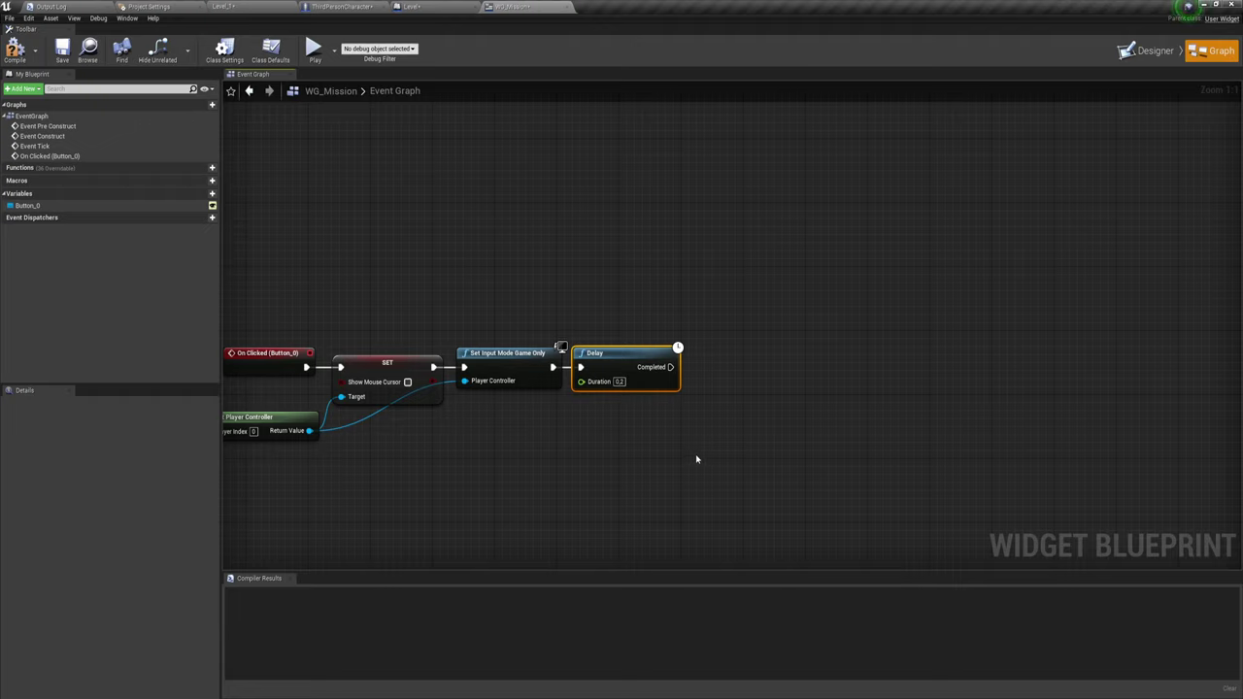
drag(670, 367, 739, 373)
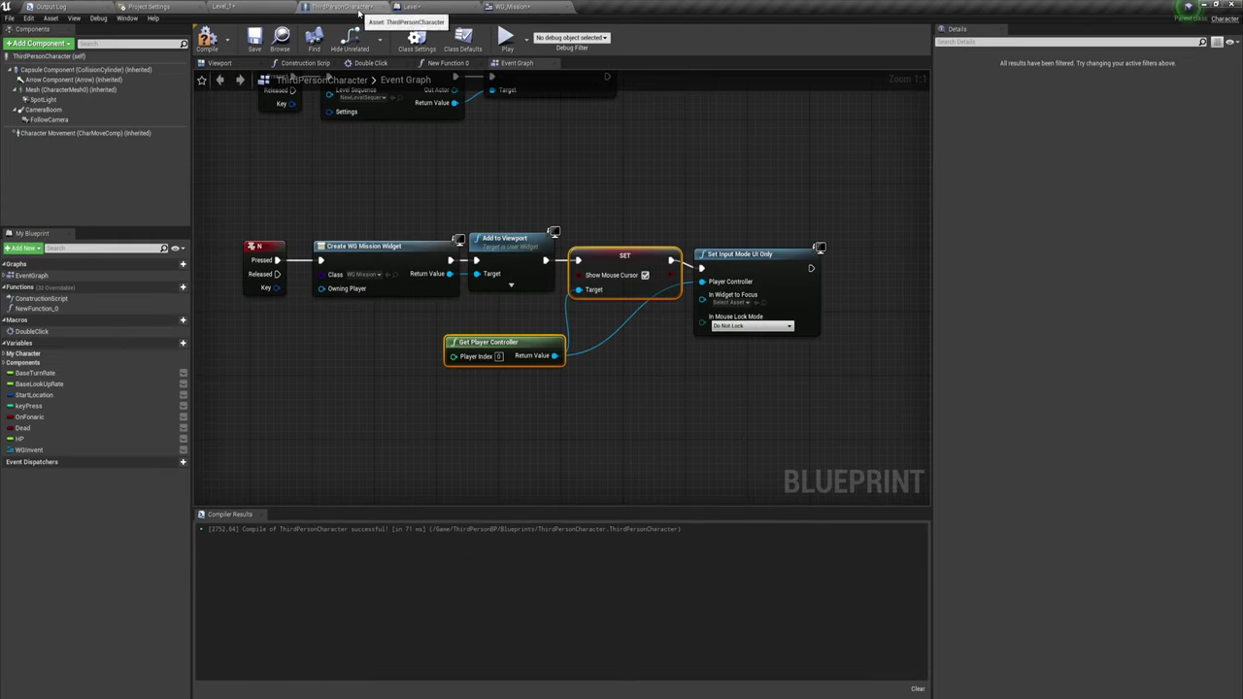
Step: Copy Create Level Sequence Player and Play from ThirdPersonCharacter and paste them after WG_Mission's Delay
drag(402, 176, 695, 310)
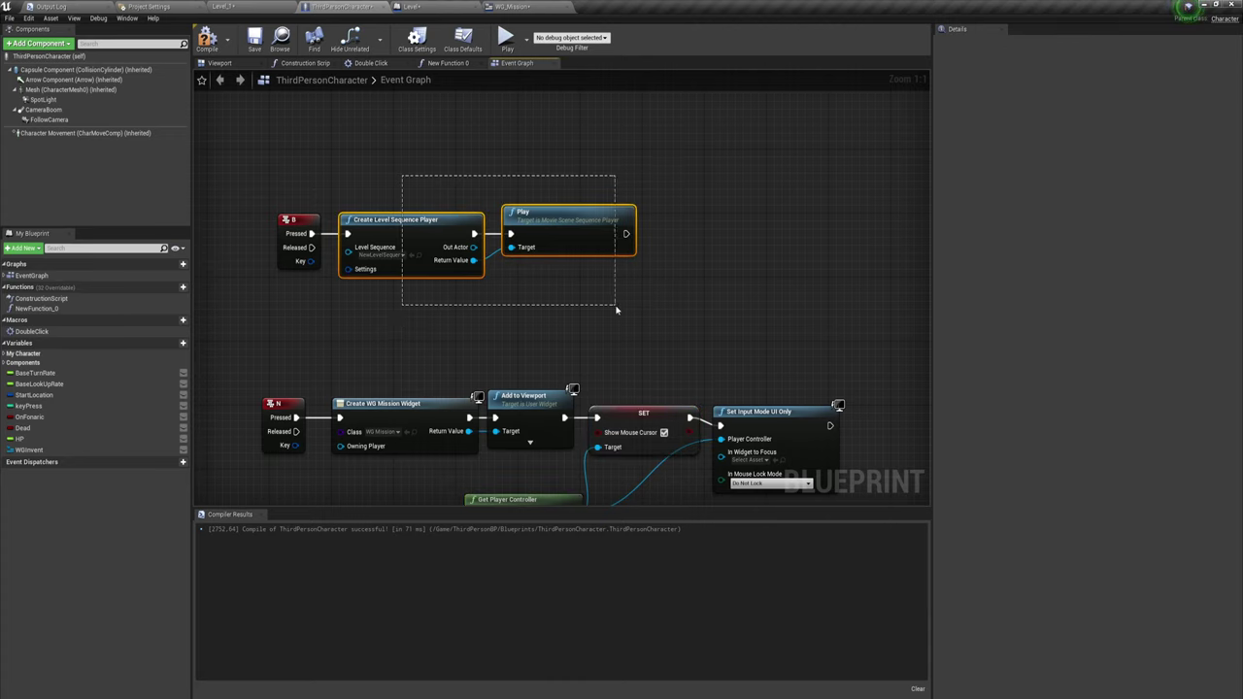
drag(616, 309, 616, 310)
click(514, 7)
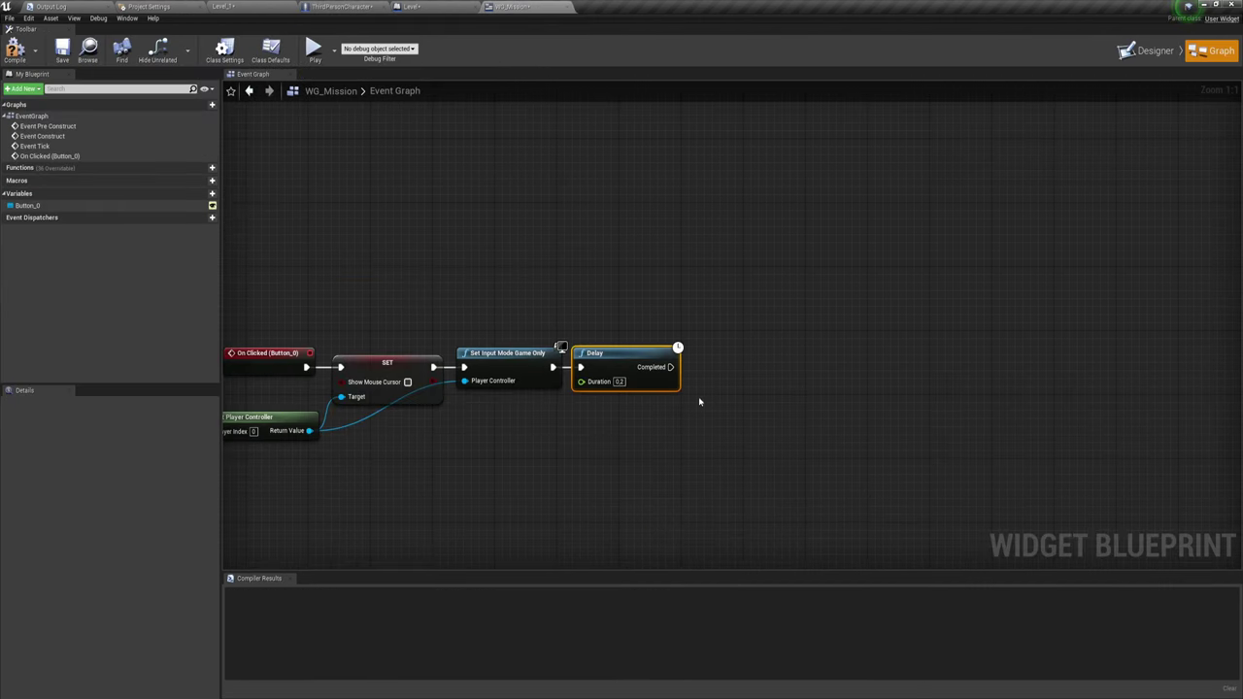
right_drag(696, 402, 646, 352)
key(ctrl+v)
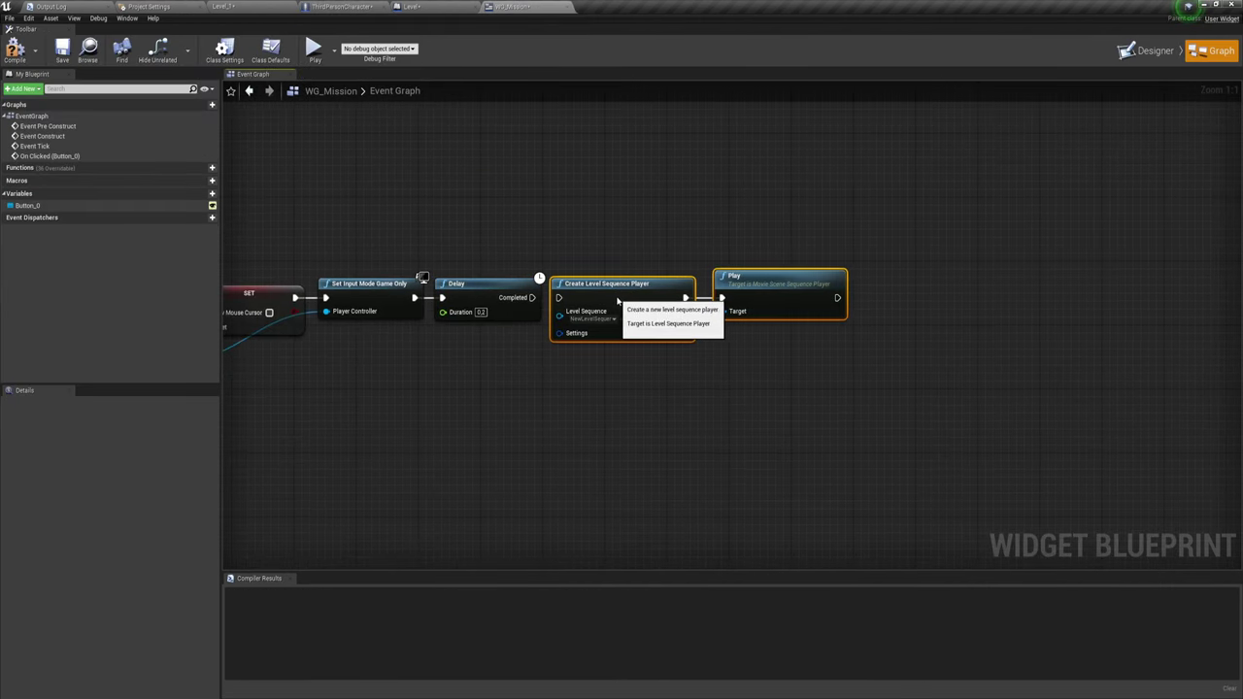
drag(619, 300, 611, 300)
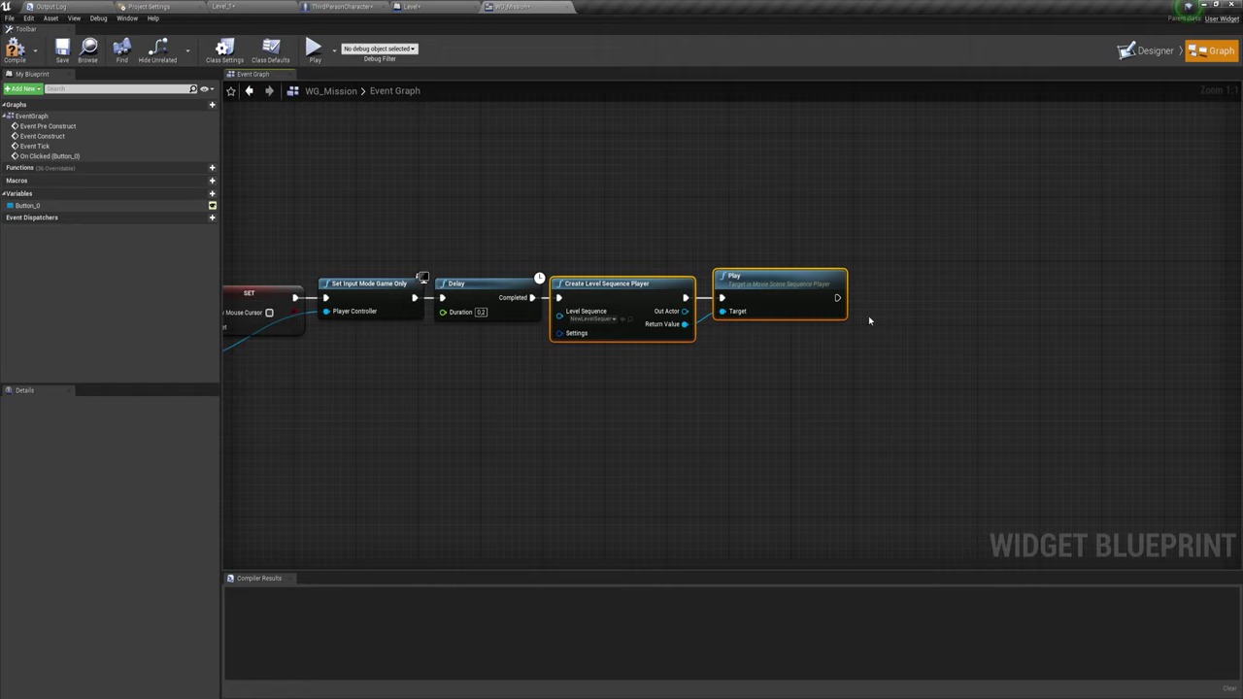
Step: Compile WG_Mission, play the level, walk forward and click Принять to trigger the cinematic
click(10, 50)
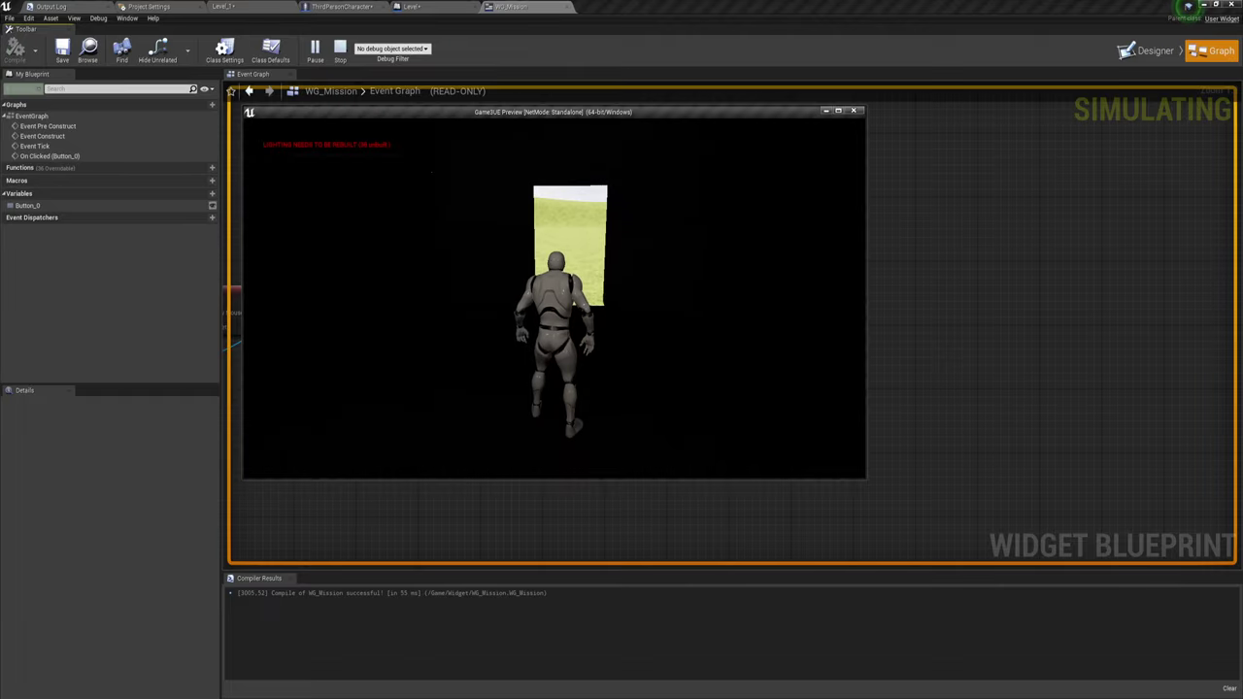
key(w)
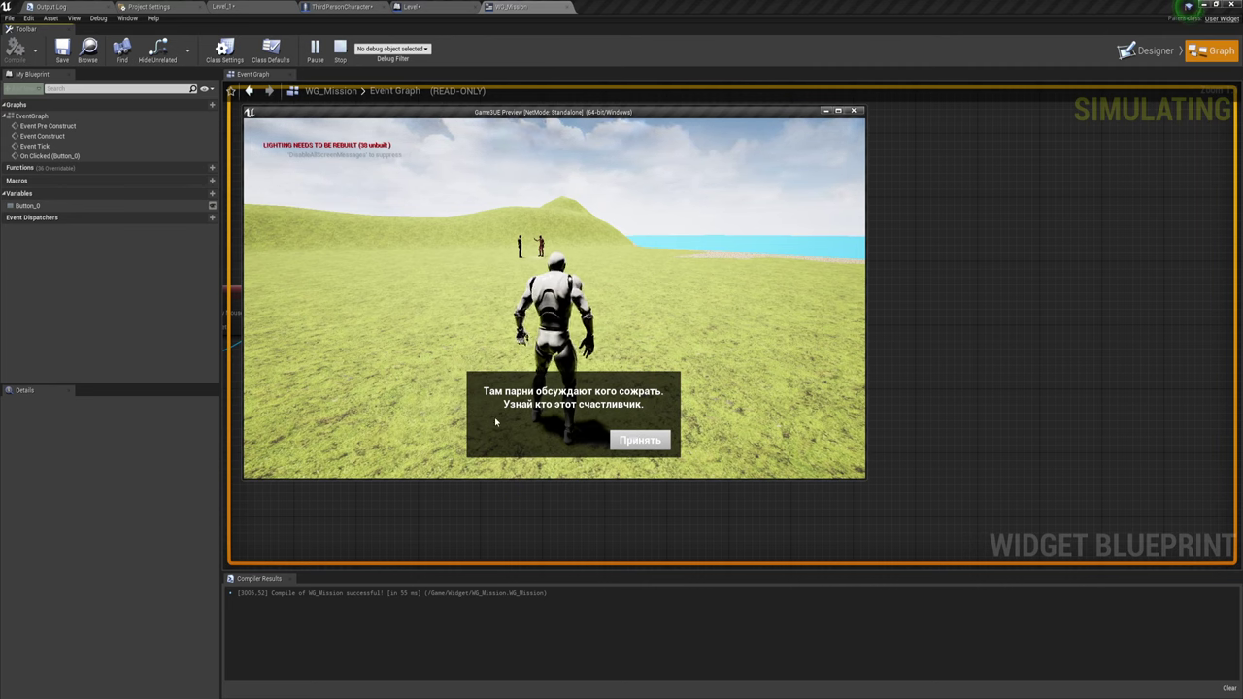
click(631, 440)
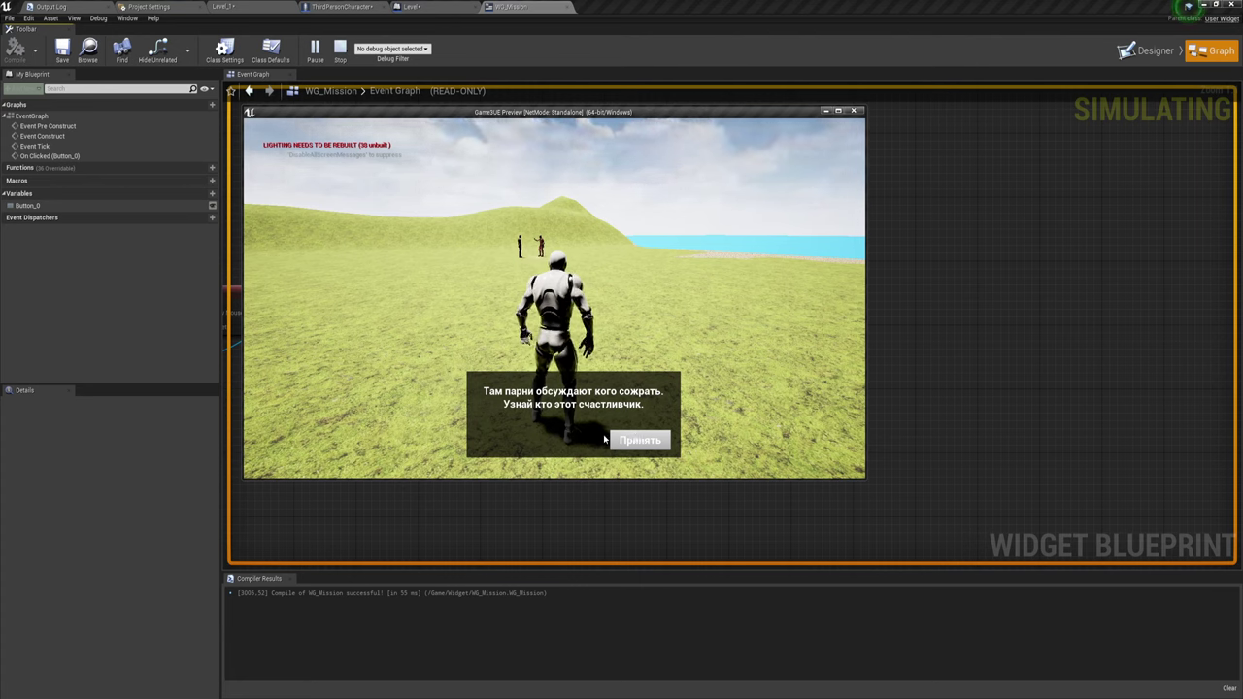
click(638, 443)
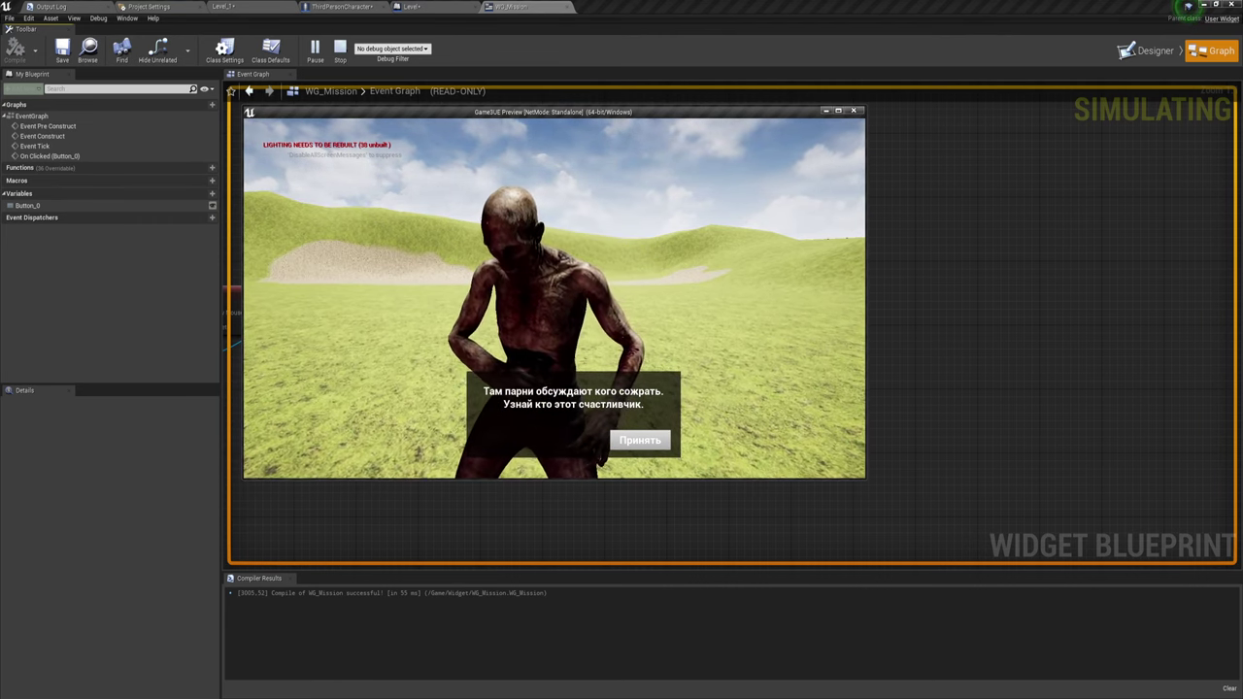
Step: Stop the preview, add Remove from Parent after Set Input Mode Game Only, then compile and play
key(Escape)
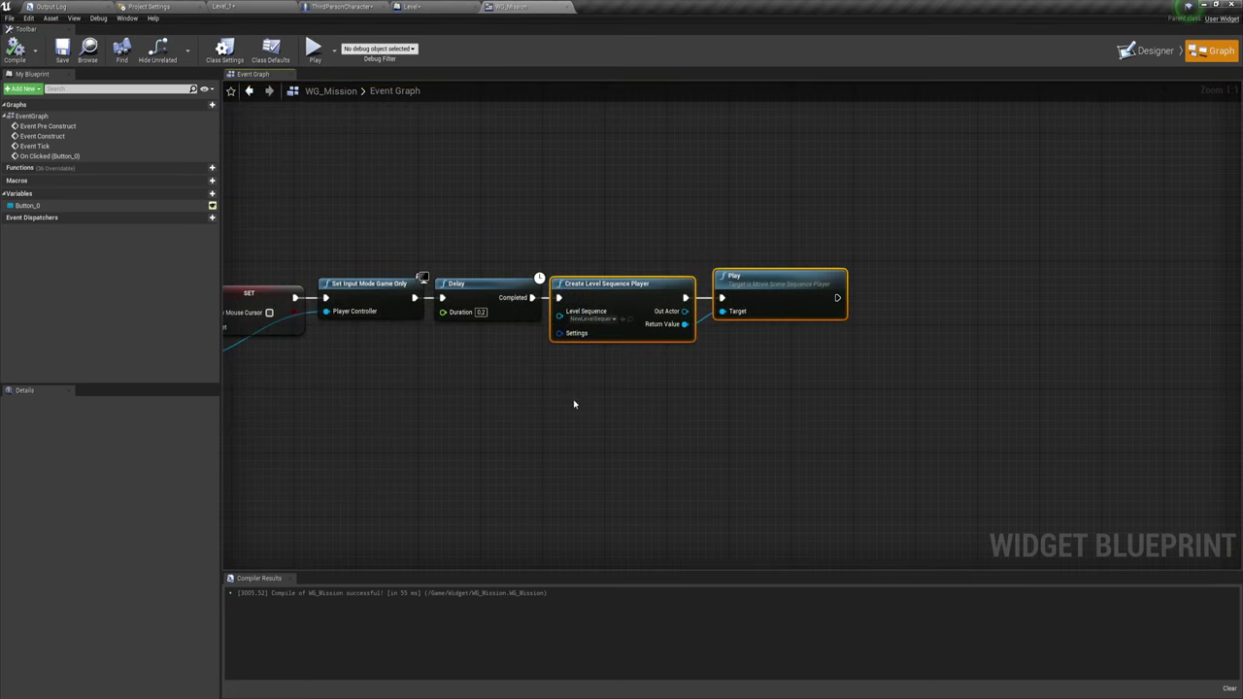
drag(464, 370, 971, 264)
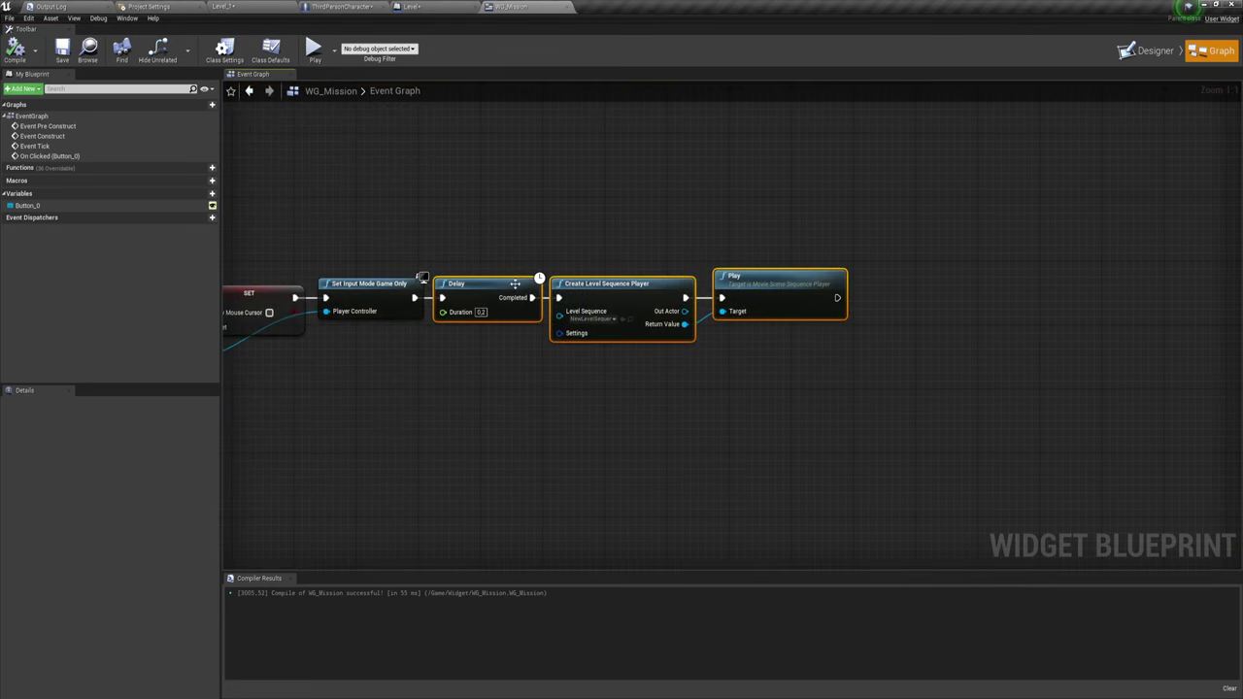
drag(494, 298, 616, 298)
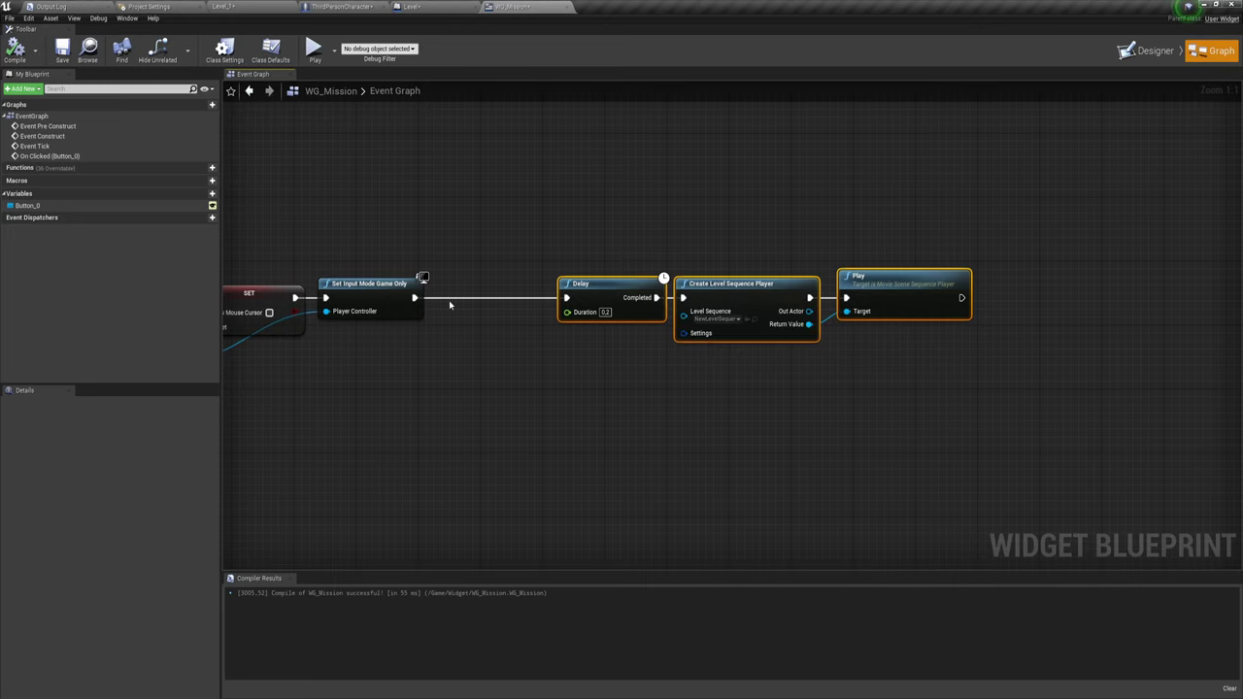
drag(415, 299, 449, 282)
text(remo)
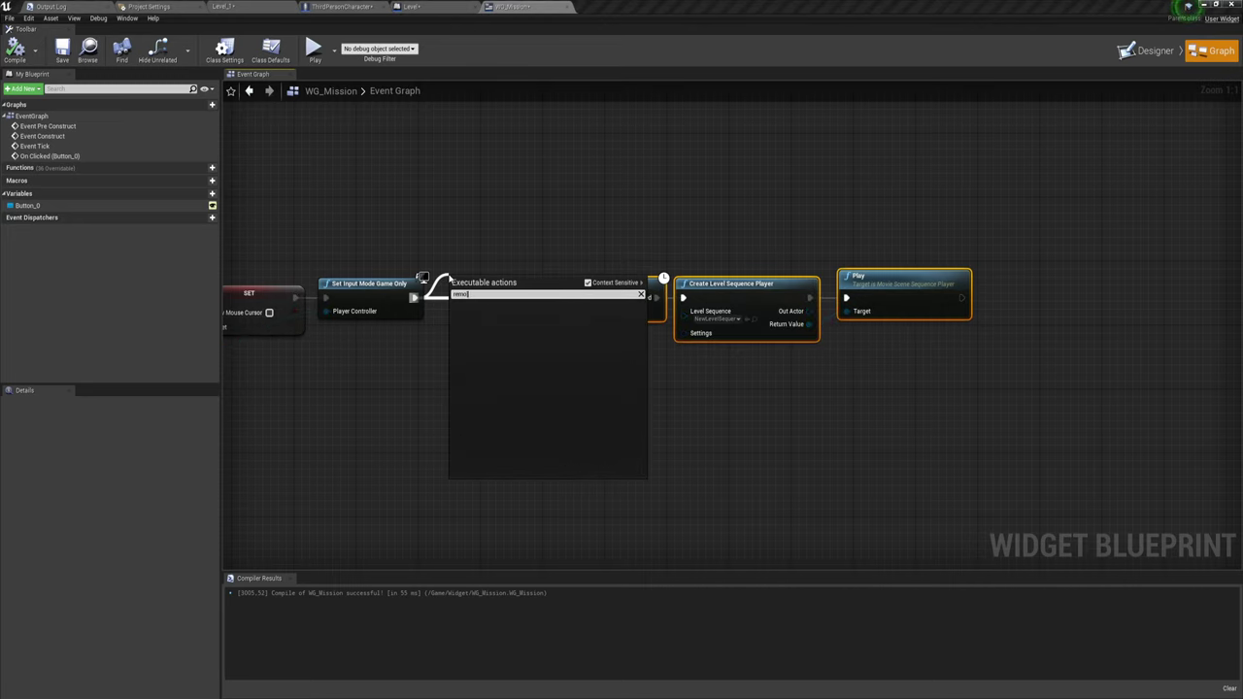
text(vave)
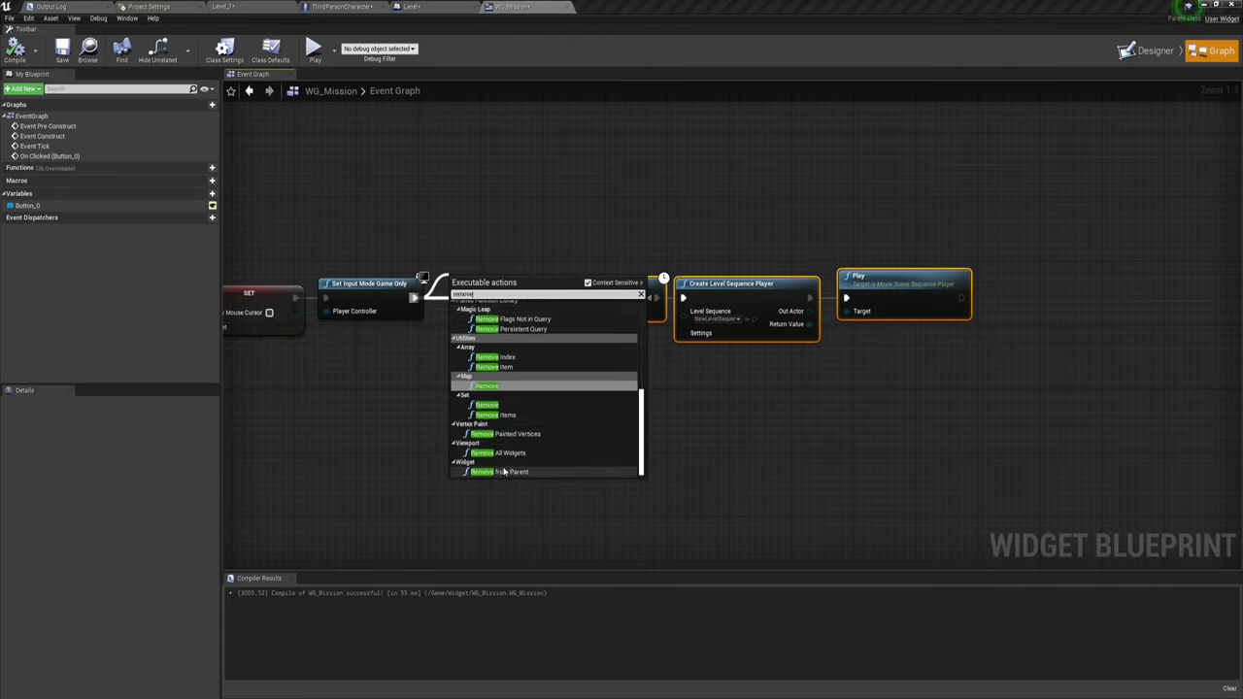
click(503, 472)
drag(482, 278, 474, 271)
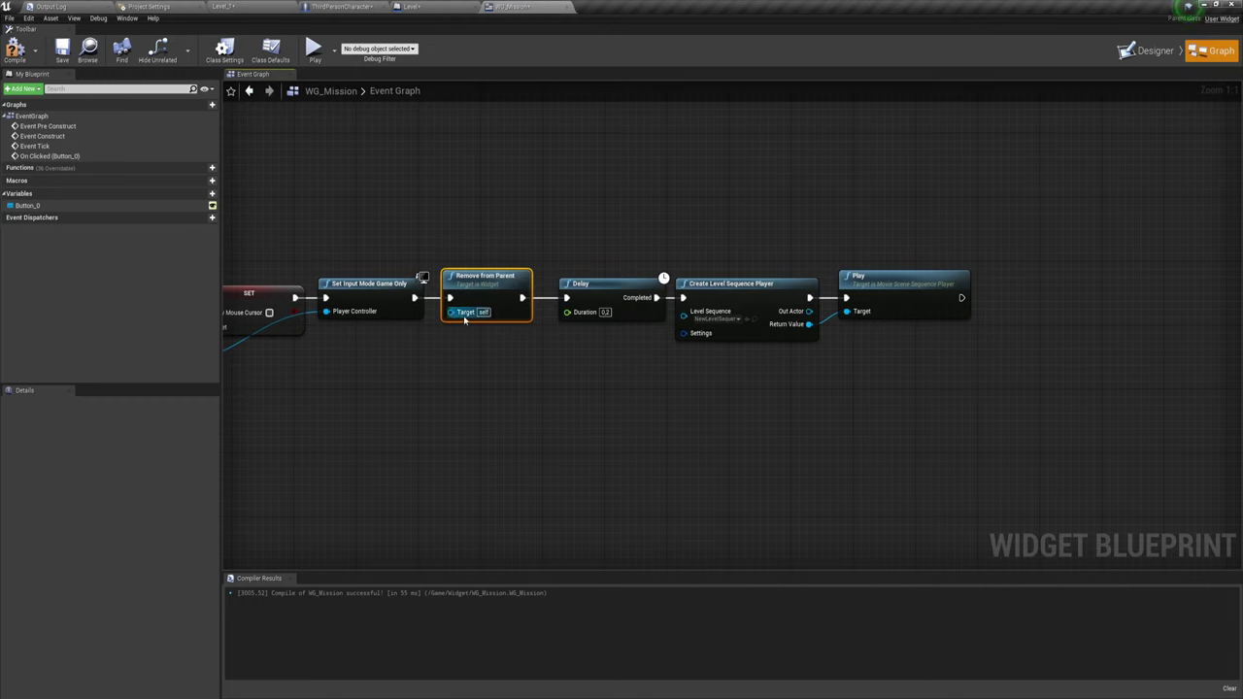
click(14, 49)
click(315, 47)
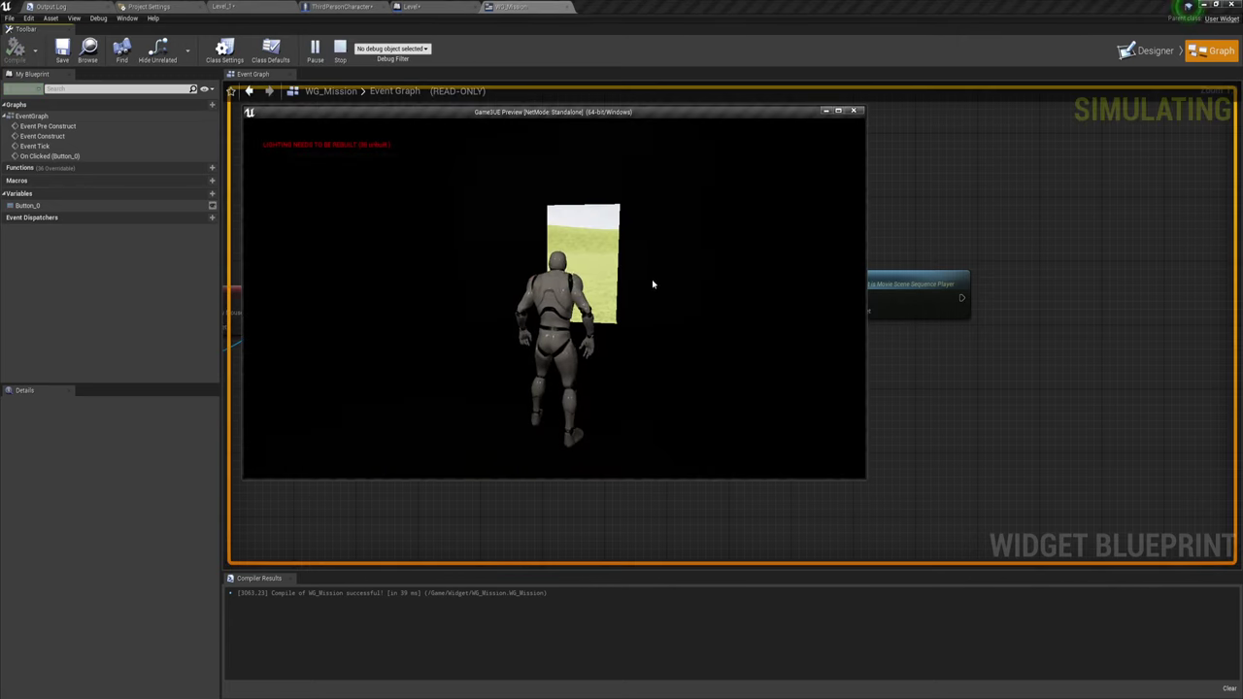
Step: Stop the preview and rearrange nodes so Remove from Parent sits between Set Input Mode Game Only and Delay
click(853, 112)
right_drag(591, 350, 543, 342)
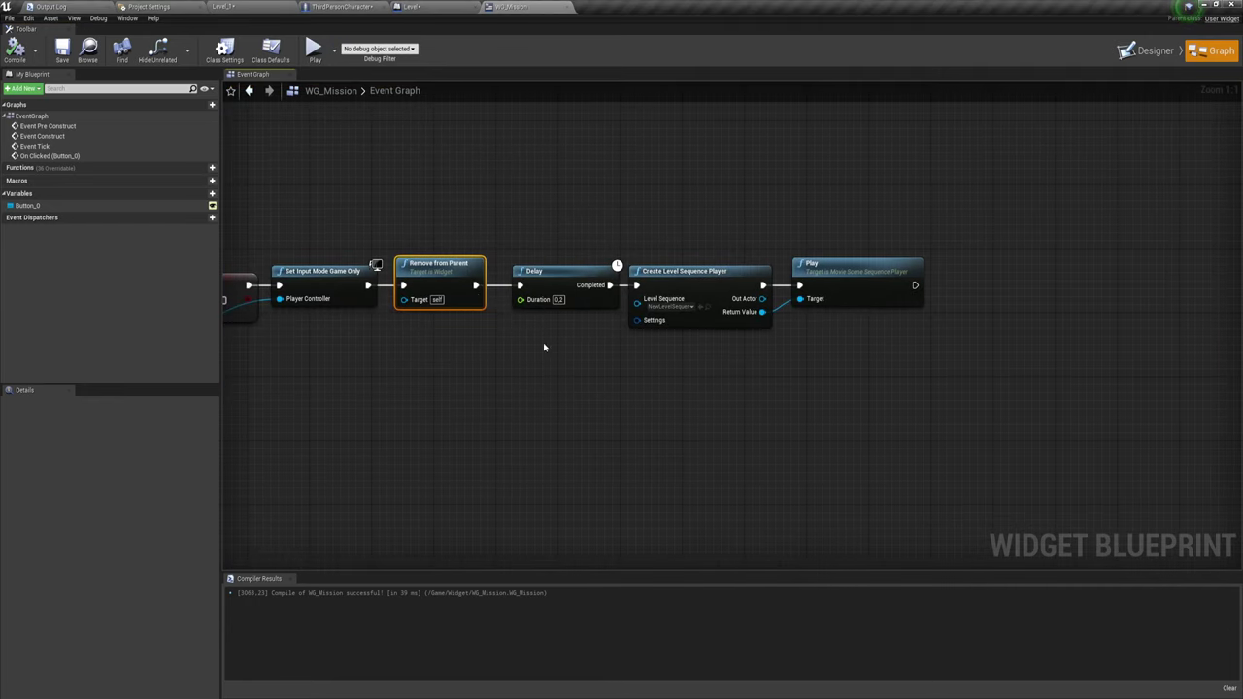
drag(436, 292, 437, 389)
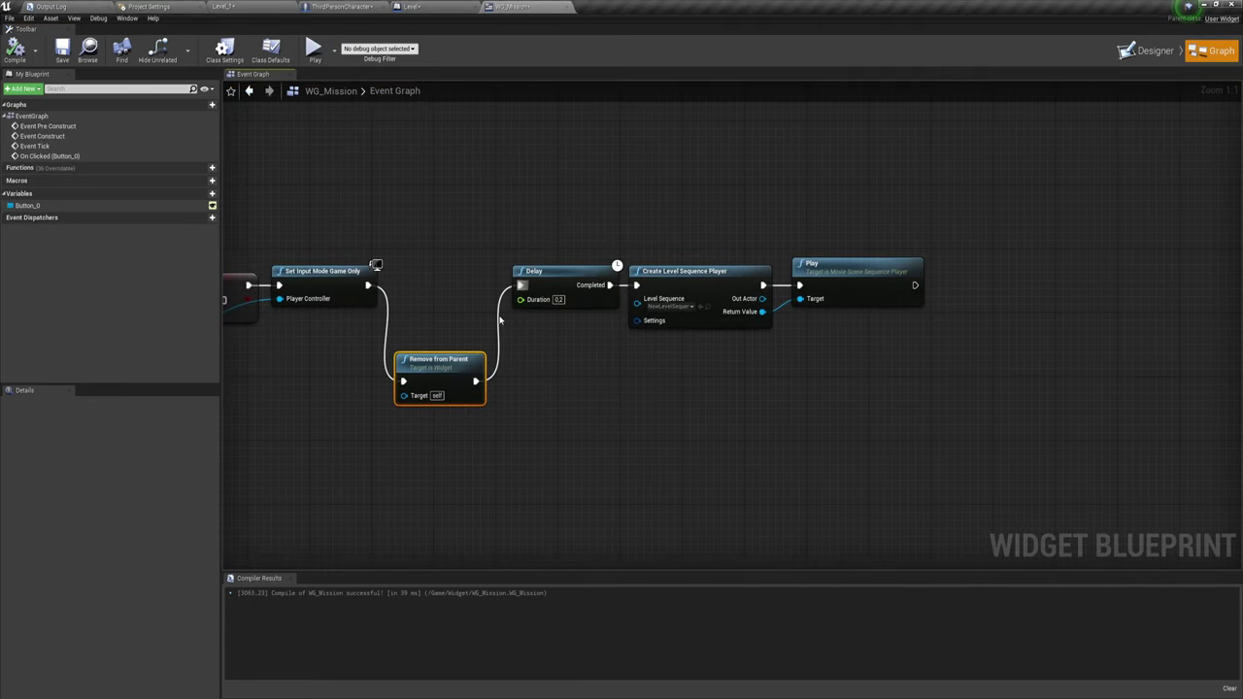
drag(416, 366, 959, 270)
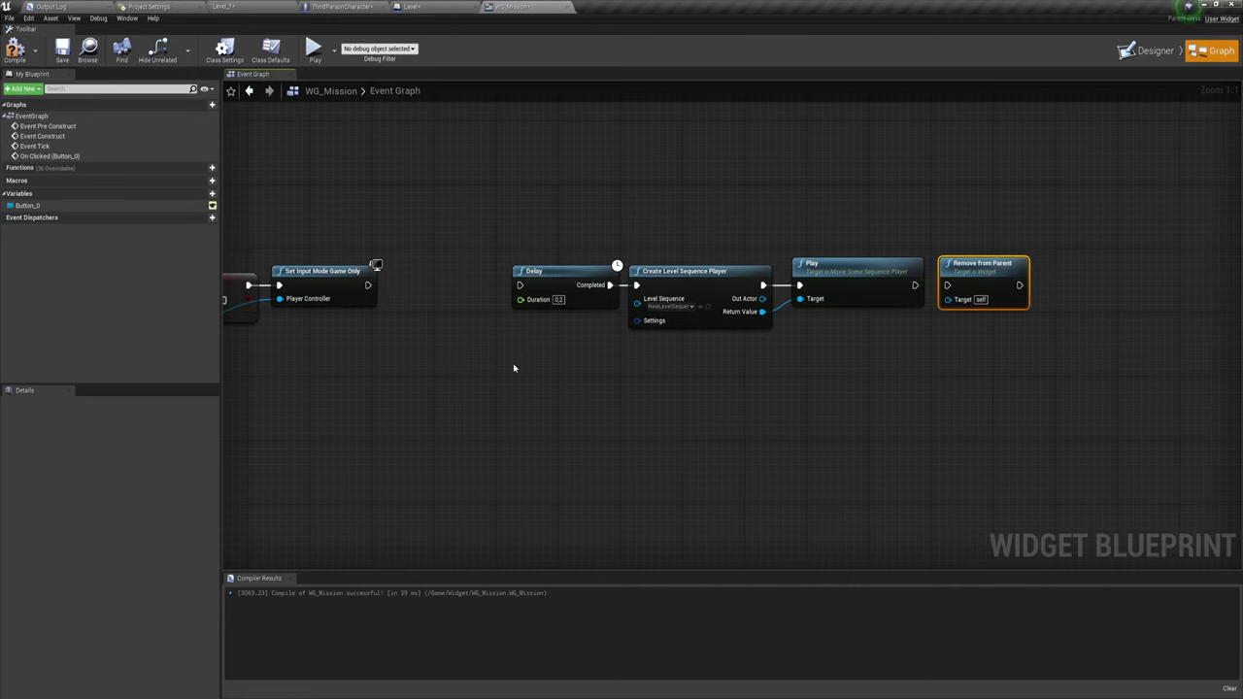
drag(514, 366, 854, 260)
mouse_move(854, 269)
mouse_down()
mouse_move(738, 269)
mouse_move(777, 269)
mouse_up()
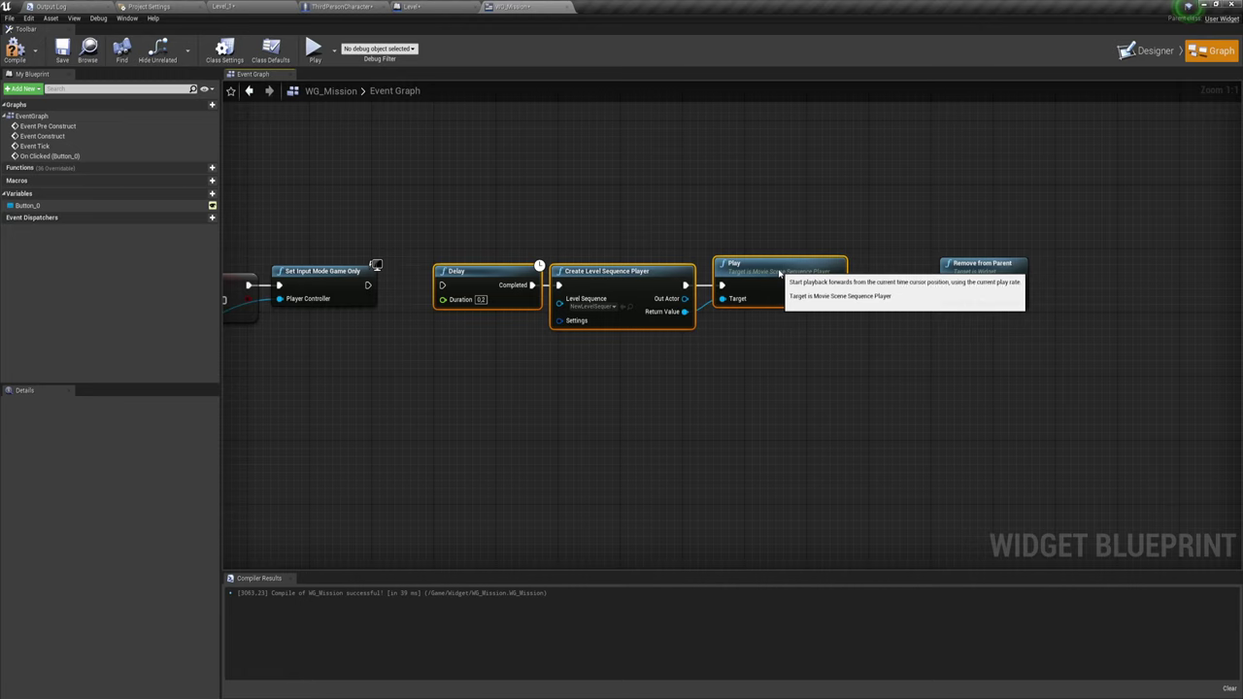
drag(594, 159, 839, 391)
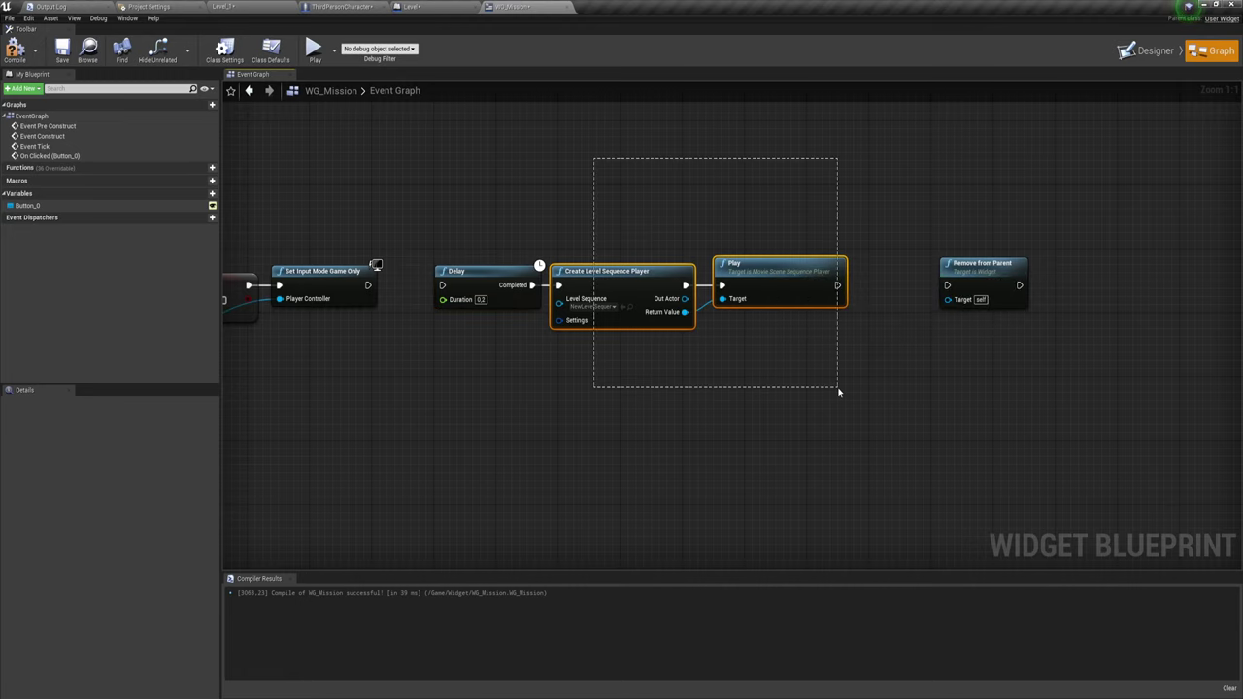
mouse_move(991, 265)
mouse_down()
mouse_move(480, 361)
mouse_move(723, 289)
mouse_up()
drag(527, 291, 676, 291)
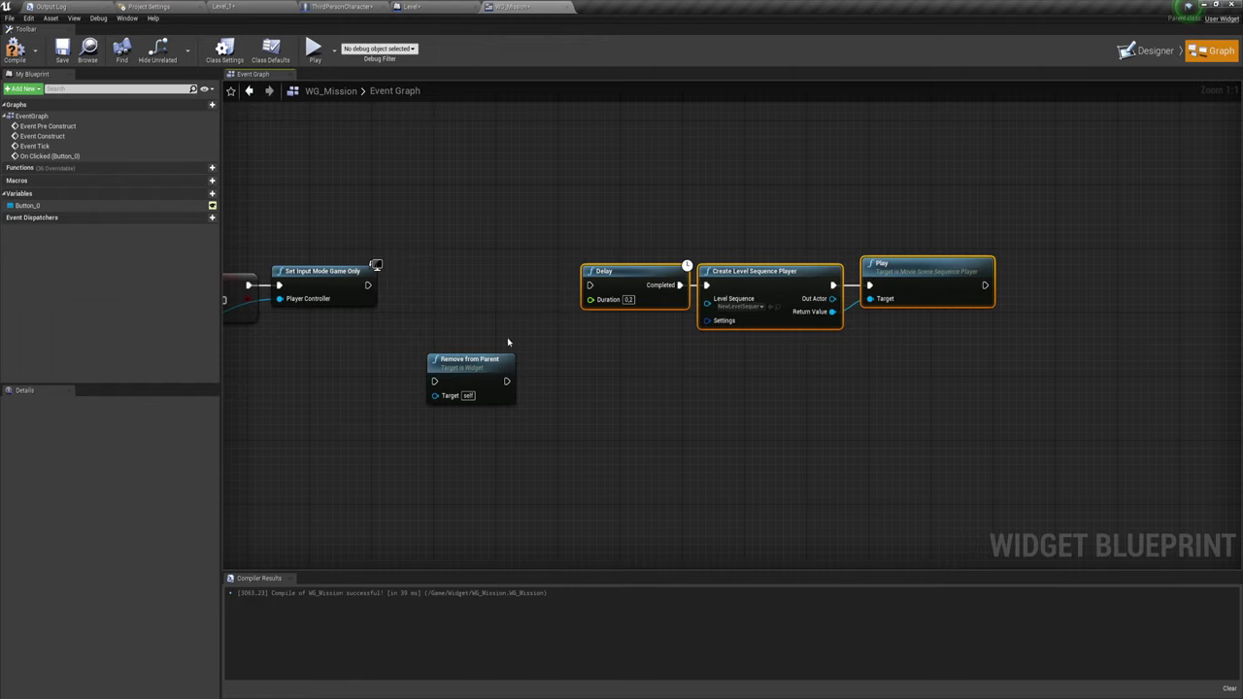
mouse_move(470, 359)
mouse_down()
mouse_move(437, 263)
mouse_move(444, 419)
mouse_move(454, 295)
mouse_up()
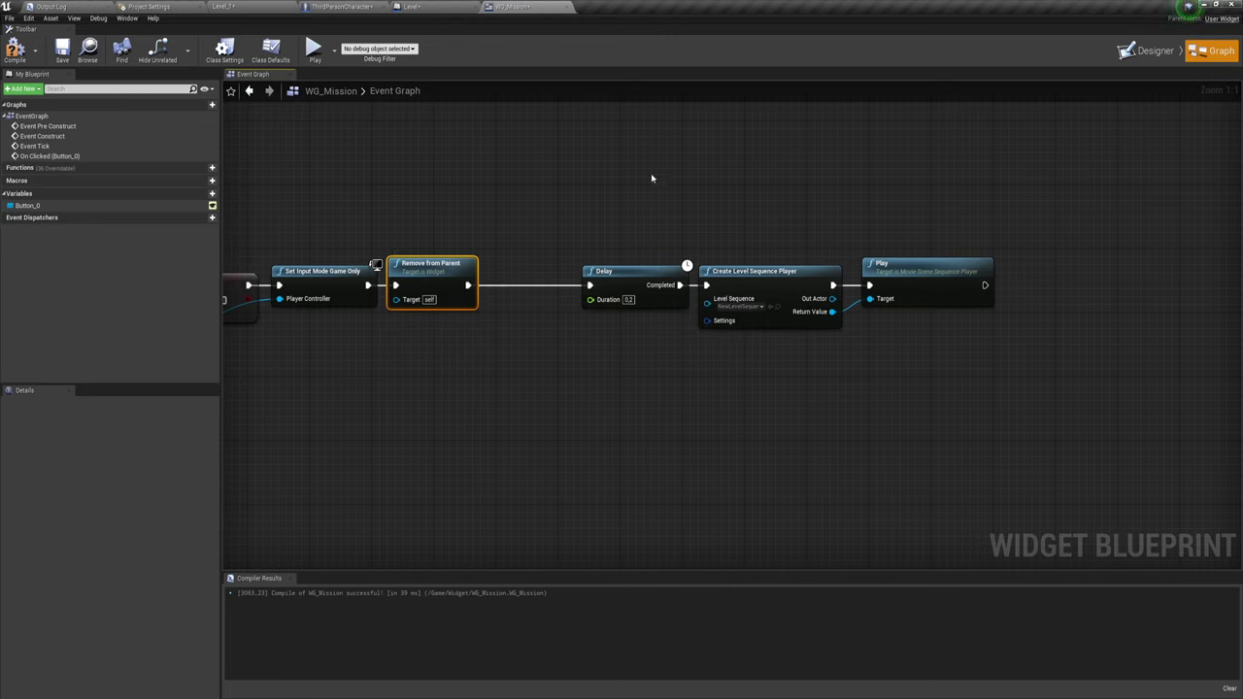
drag(639, 197, 1005, 331)
drag(660, 284, 567, 284)
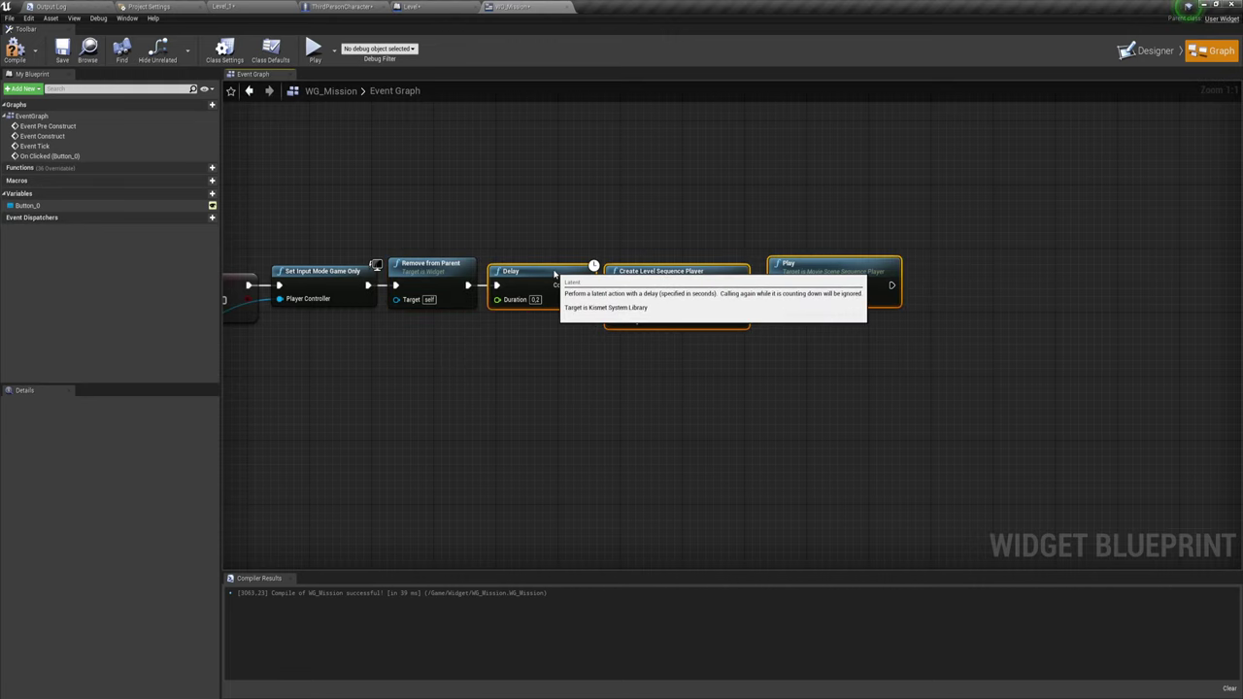
Step: Recompile and save WG_Mission, then play-test clicking Принять to close the dialog and run the cinematic
click(14, 49)
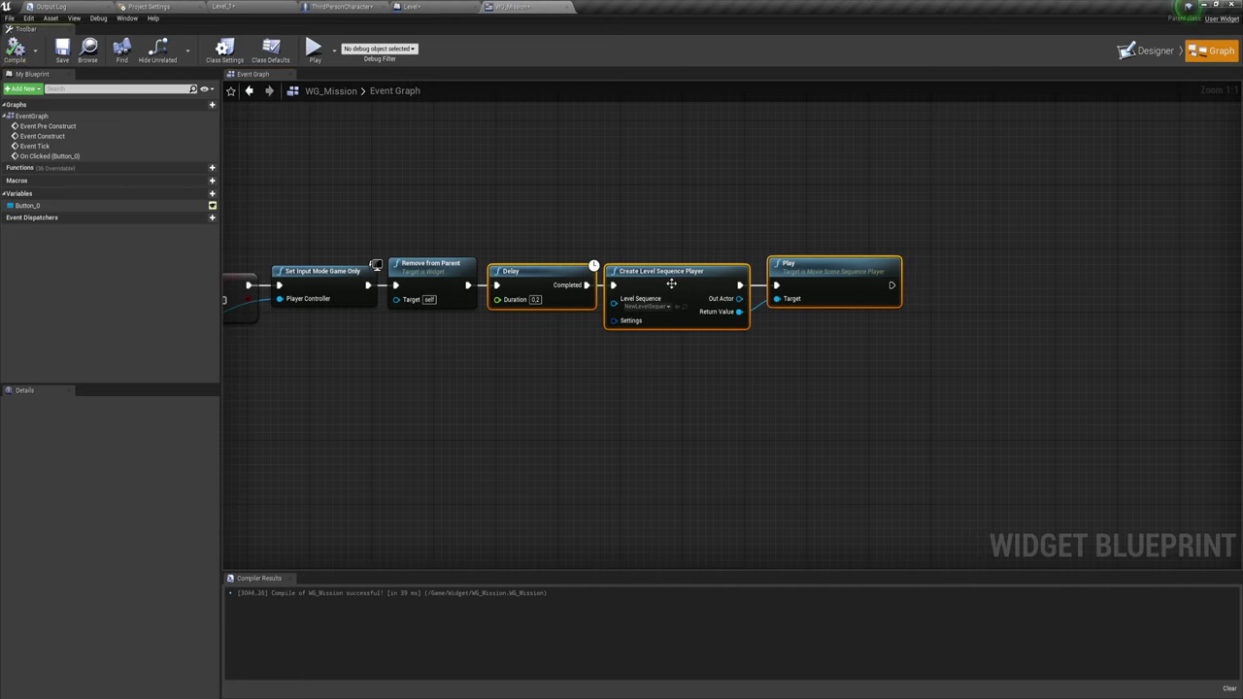
click(62, 51)
click(323, 46)
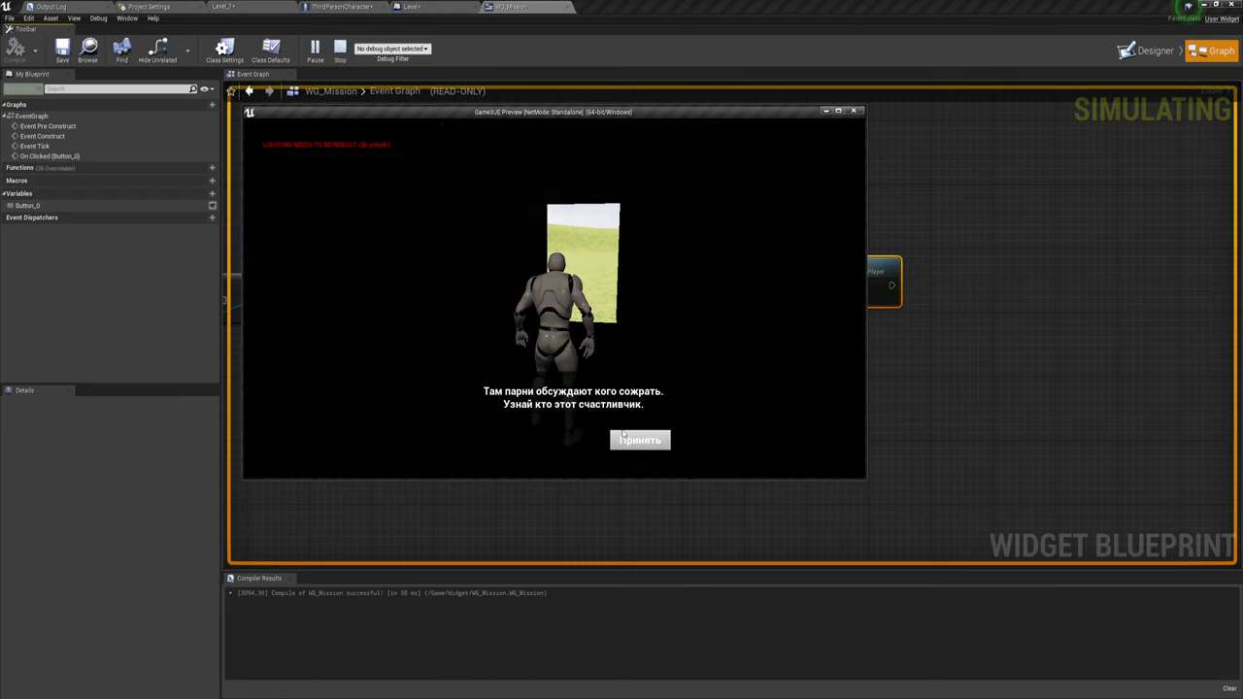
click(645, 441)
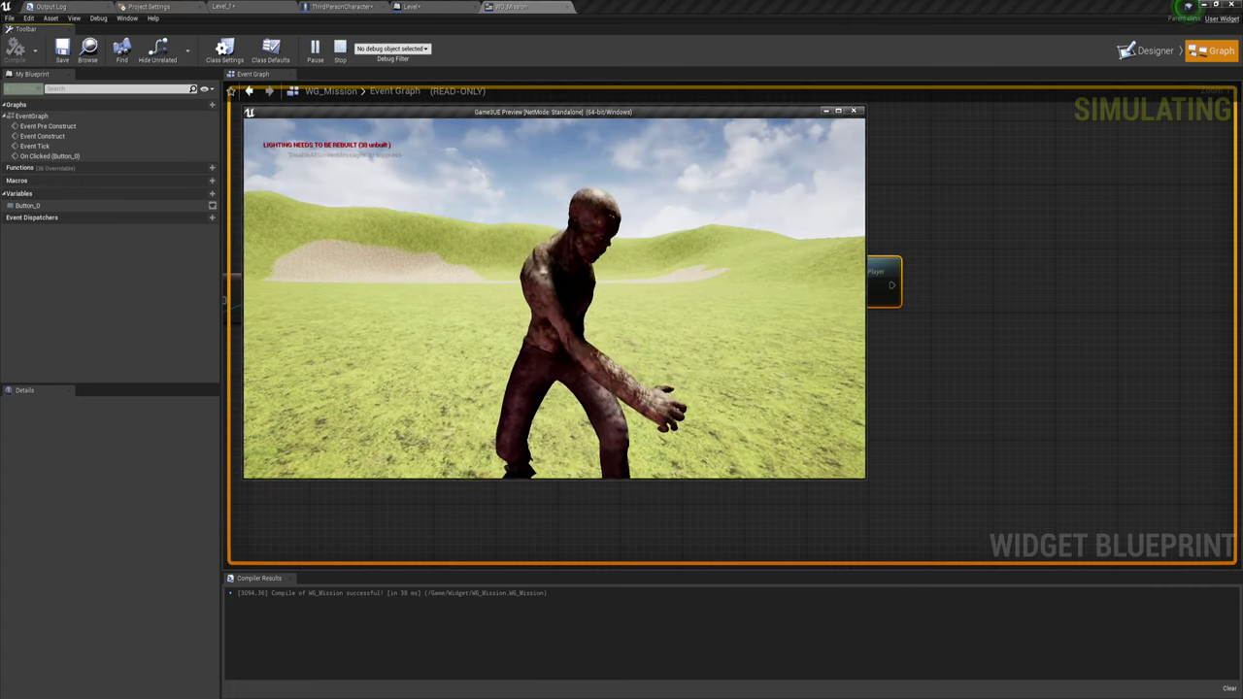
key(Escape)
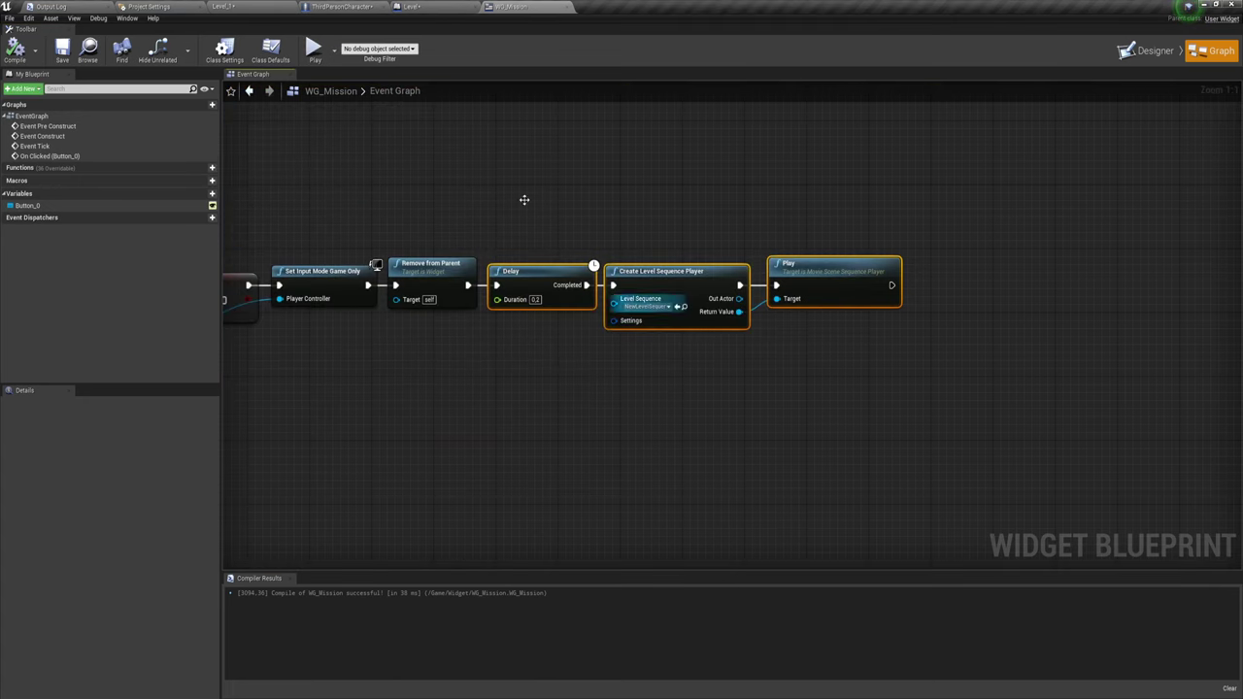
Step: Switch back to the Level_1 level editor tab
click(254, 9)
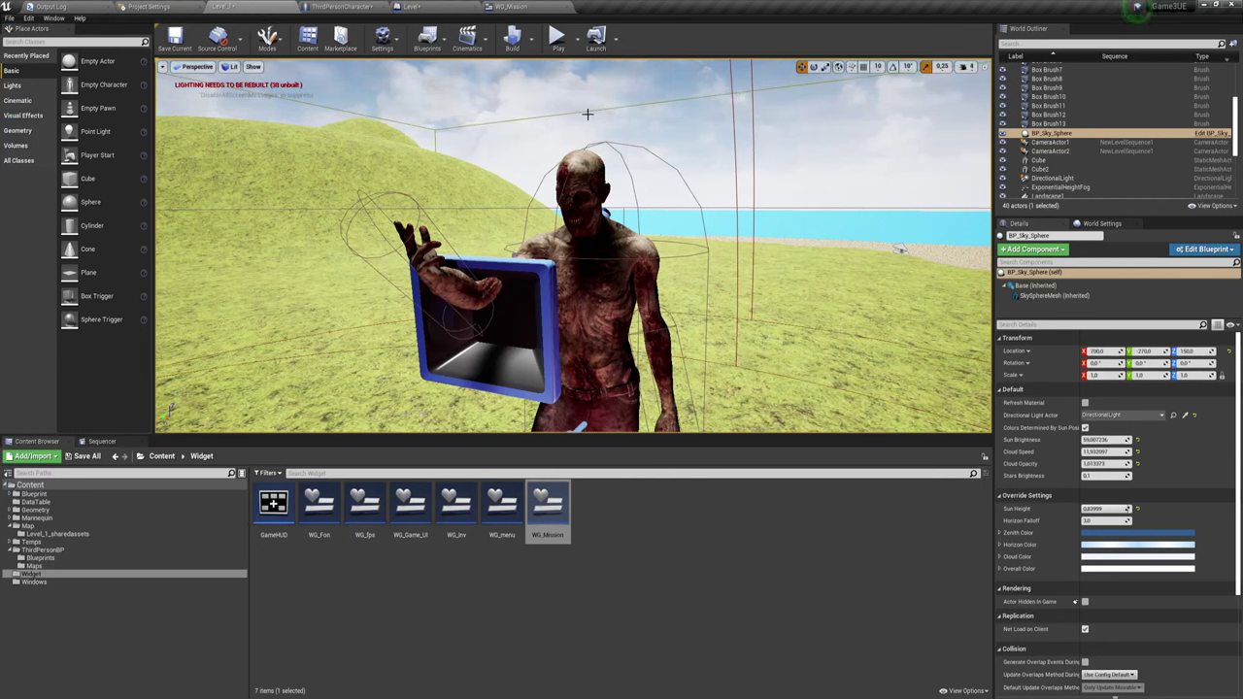